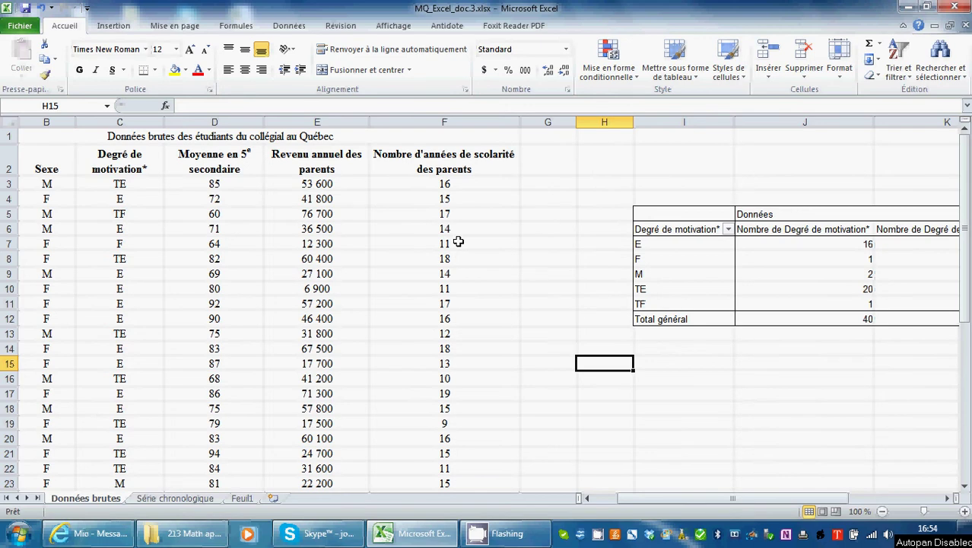
- Review the motivation table and chart on sheet Feuil1, and return to the Moyenne en 5e secondaire column on Données brutes
{"action": "left_click", "coordinate": [242, 498]}
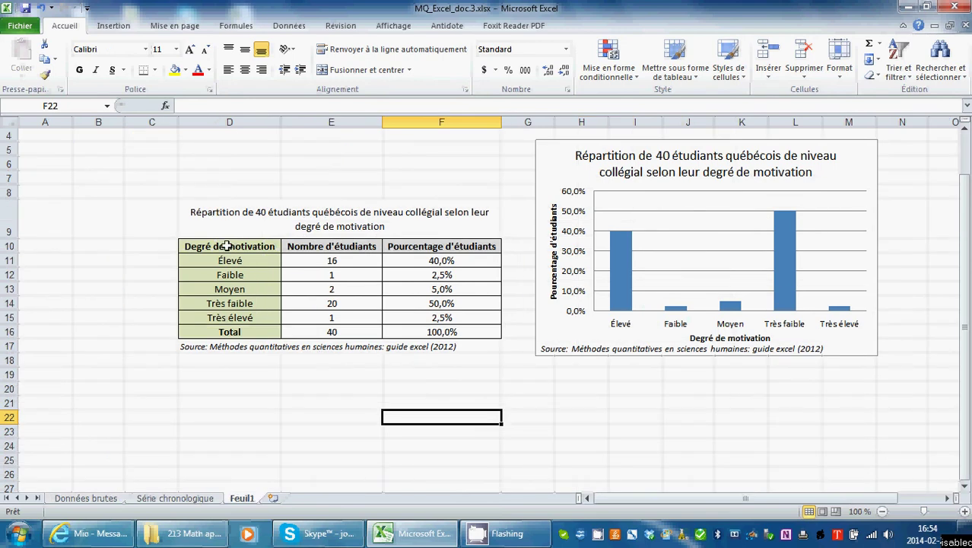
{"action": "left_click", "coordinate": [116, 499]}
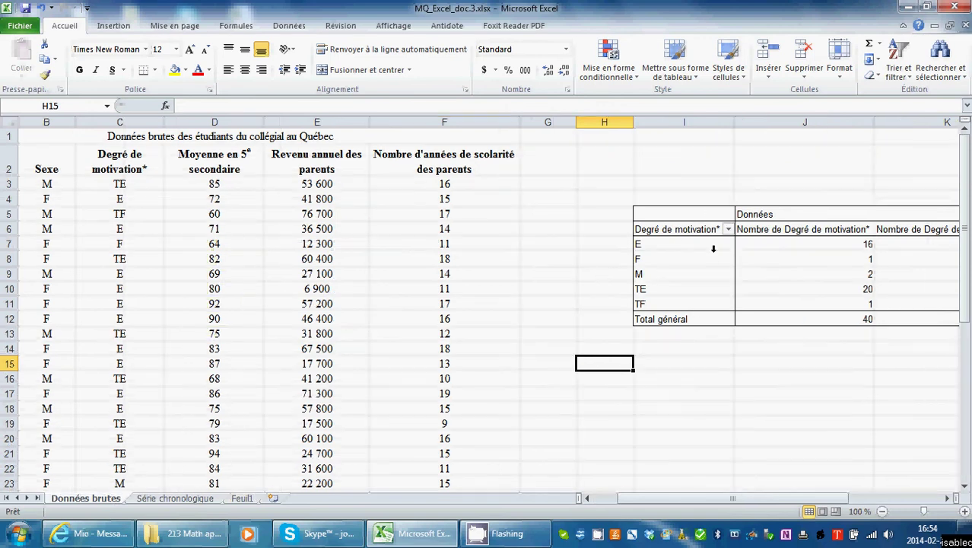
{"action": "left_click", "coordinate": [226, 162]}
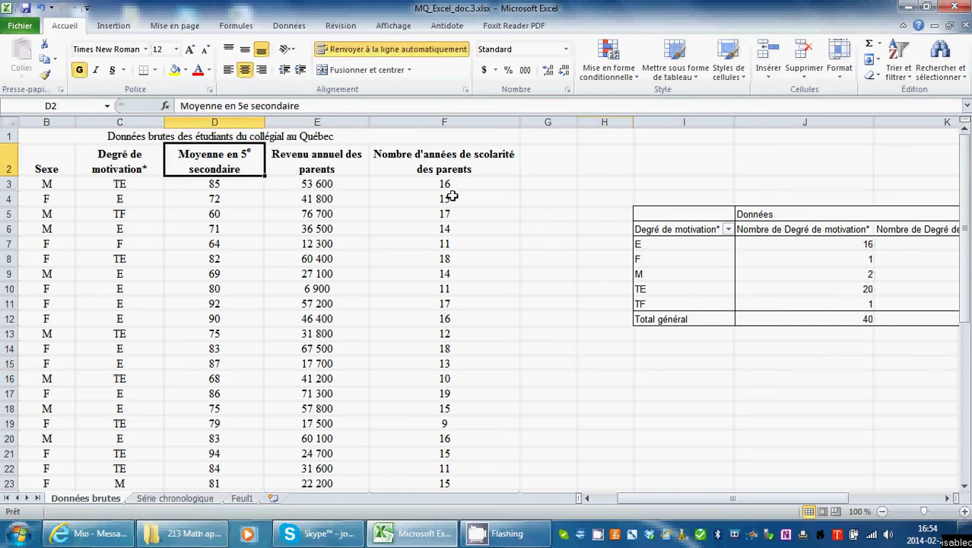
- Enter the label "1." in cell H14 for the first calculation
{"action": "left_click", "coordinate": [588, 351]}
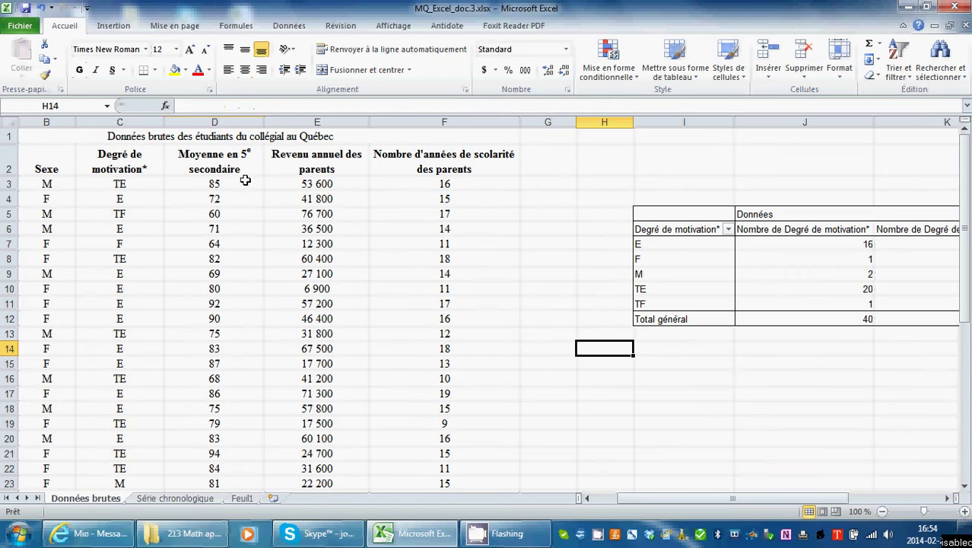
{"action": "type", "text": "1."}
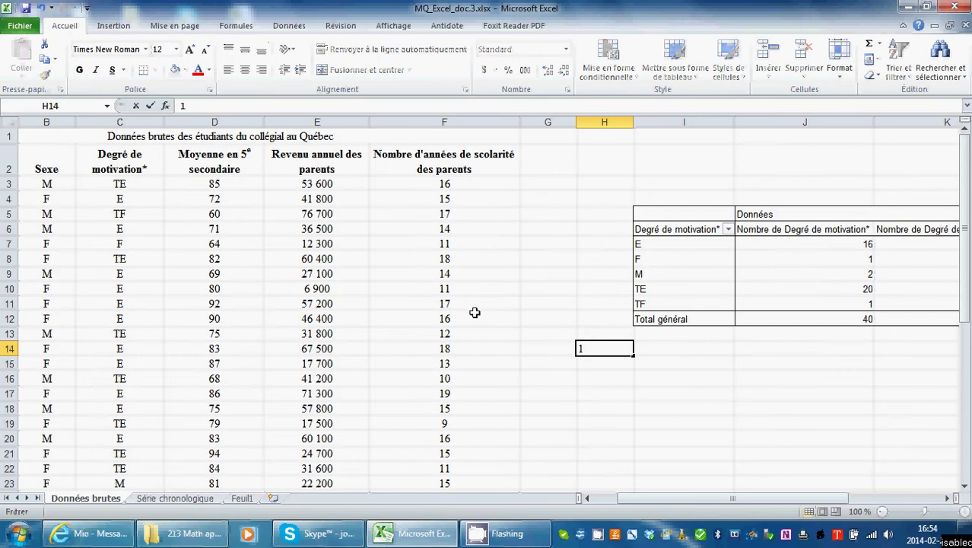
{"action": "left_click", "coordinate": [670, 349]}
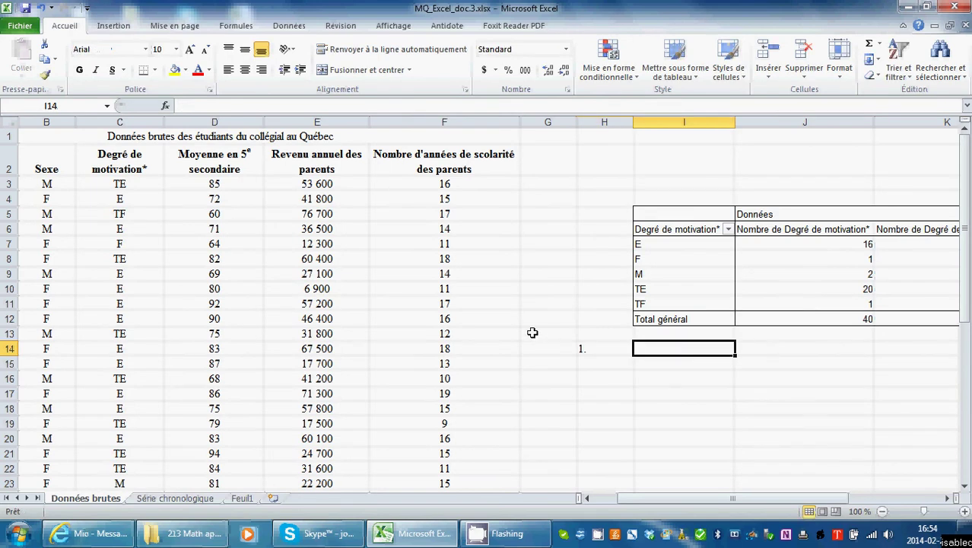
- Check the student numbers in column A down to the last row and enter the student count 40 in cell I14
{"action": "left_click_drag", "start_coordinate": [642, 497], "coordinate": [625, 499]}
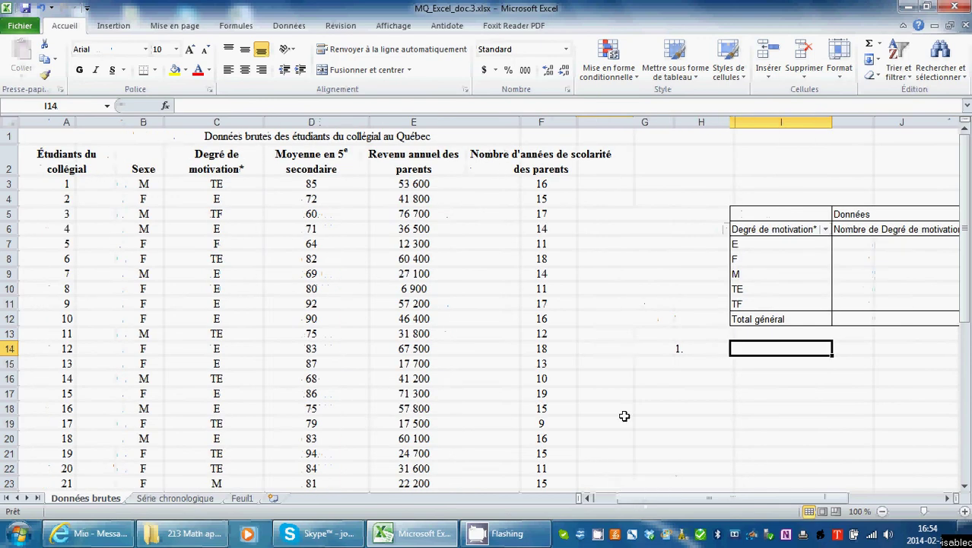
{"action": "scroll", "coordinate": [625, 387], "scroll_direction": "down", "scroll_amount": 1}
{"action": "scroll", "coordinate": [624, 386], "scroll_direction": "up", "scroll_amount": 1}
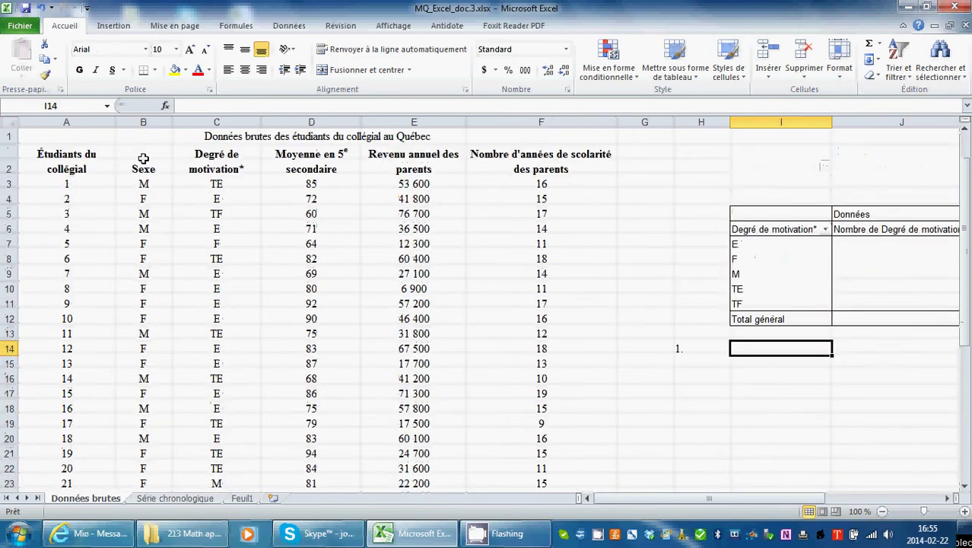
{"action": "left_click_drag", "start_coordinate": [61, 186], "coordinate": [73, 438]}
{"action": "left_click", "coordinate": [693, 323]}
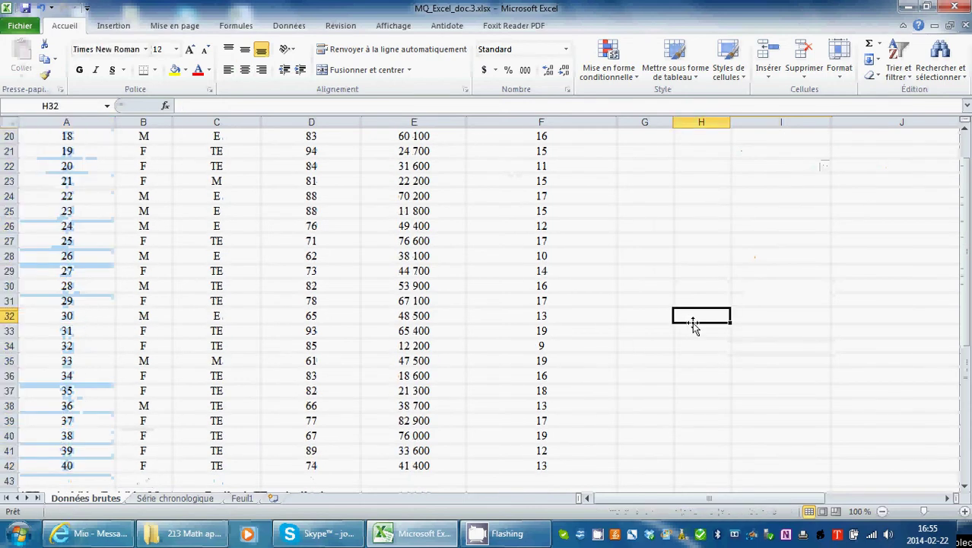
{"action": "scroll", "coordinate": [759, 359], "scroll_direction": "up", "scroll_amount": 5}
{"action": "left_click", "coordinate": [757, 270]}
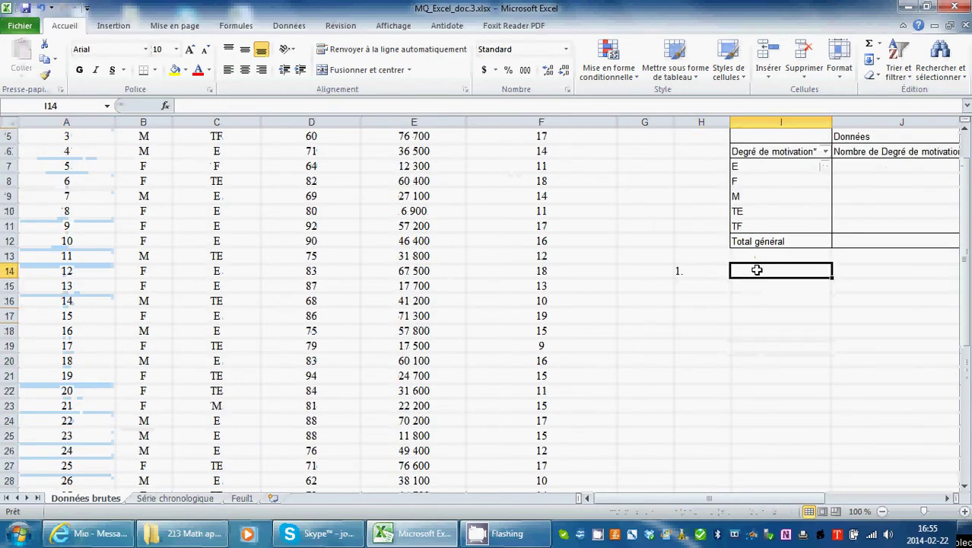
{"action": "type", "text": "40"}
- Enter the label "2." in cell H15 for the second calculation
{"action": "left_click", "coordinate": [694, 285]}
{"action": "type", "text": "2"}
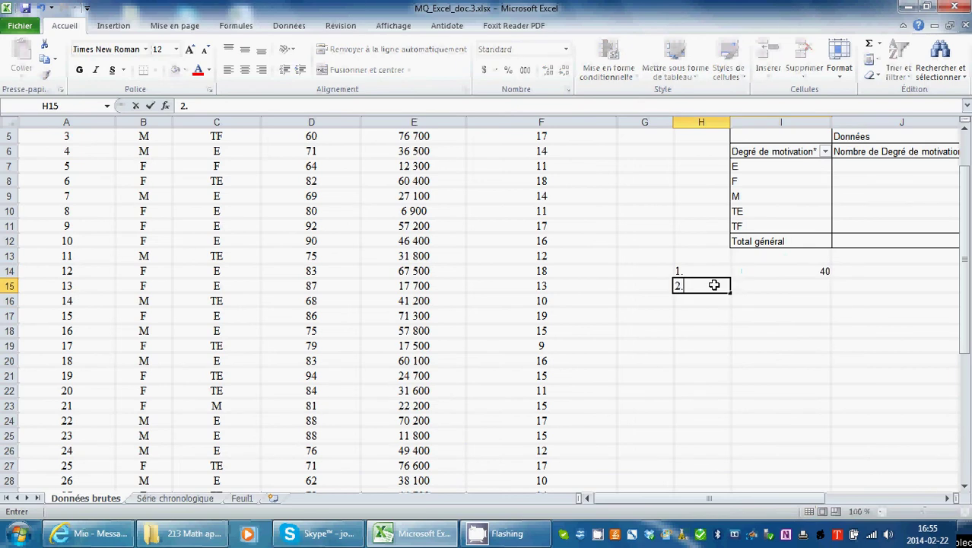
{"action": "type", "text": "."}
{"action": "left_click", "coordinate": [757, 285]}
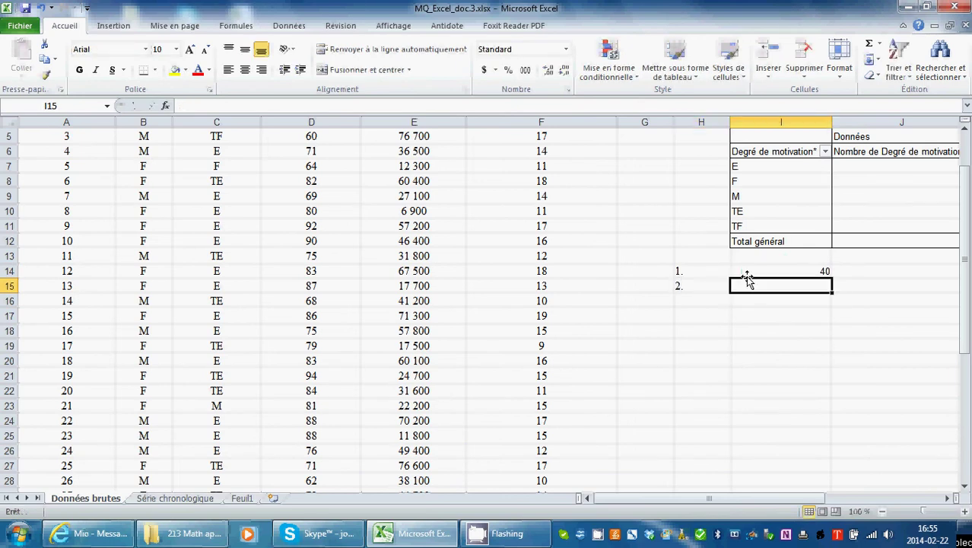
- Insert the MAX function from the Statistiques category in cell I15, using the named range Moyenne as its argument
{"action": "scroll", "coordinate": [710, 265], "scroll_direction": "up", "scroll_amount": 2}
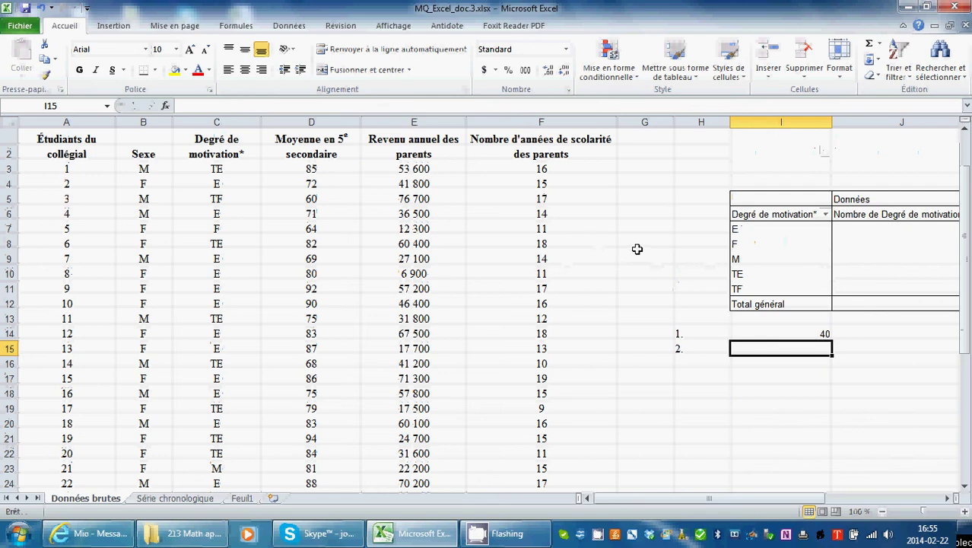
{"action": "left_click", "coordinate": [311, 169]}
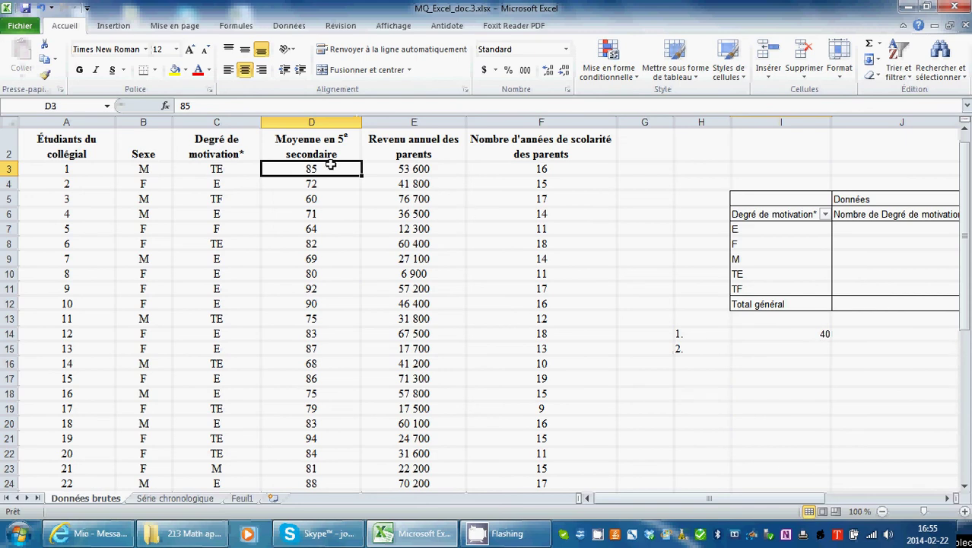
{"action": "left_click", "coordinate": [814, 349]}
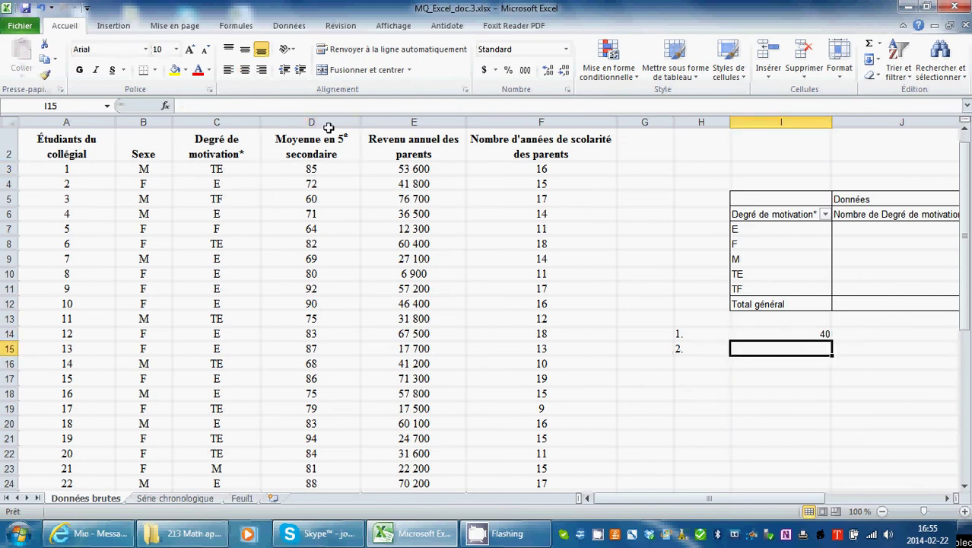
{"action": "left_click", "coordinate": [164, 105]}
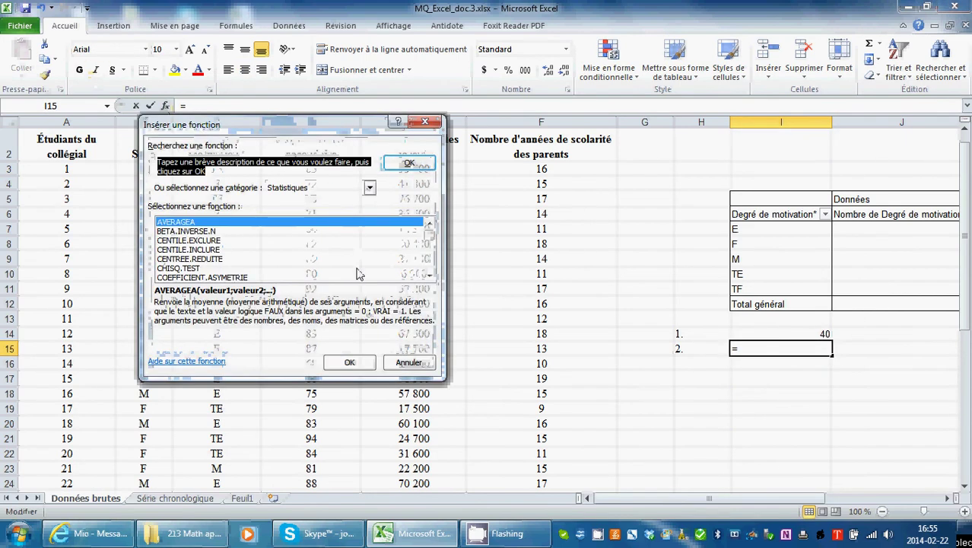
{"action": "left_click", "coordinate": [430, 276]}
{"action": "left_click", "coordinate": [430, 277]}
{"action": "left_click", "coordinate": [430, 277]}
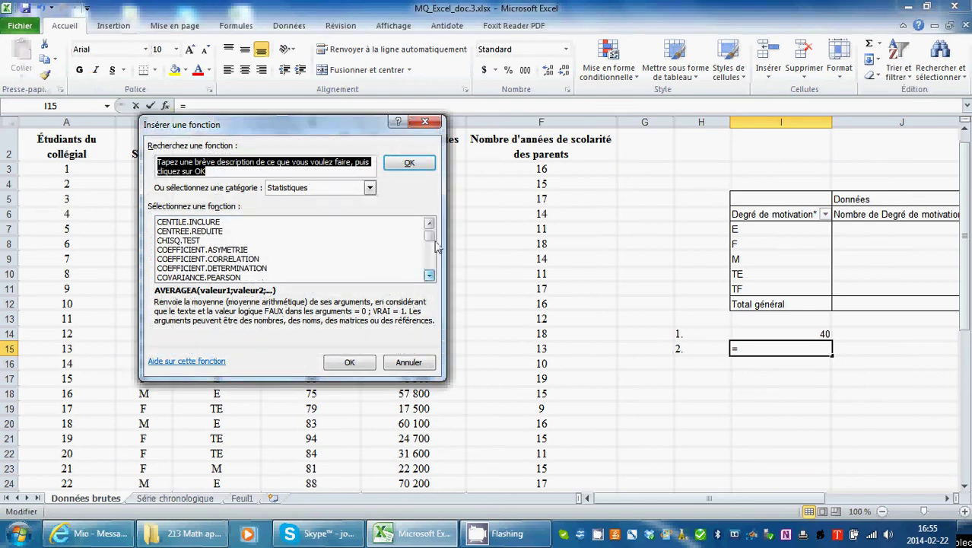
{"action": "left_click", "coordinate": [370, 188]}
{"action": "left_click", "coordinate": [326, 248]}
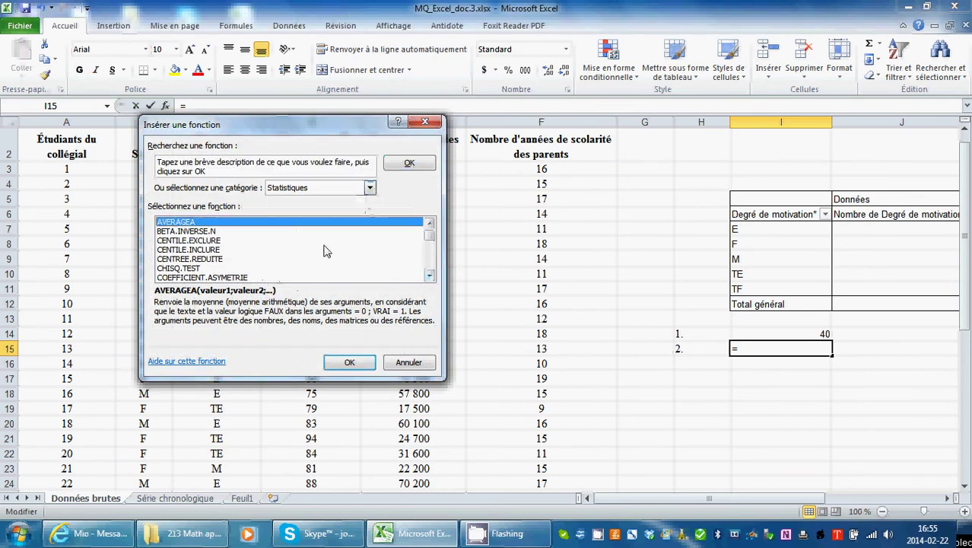
{"action": "left_click", "coordinate": [431, 245]}
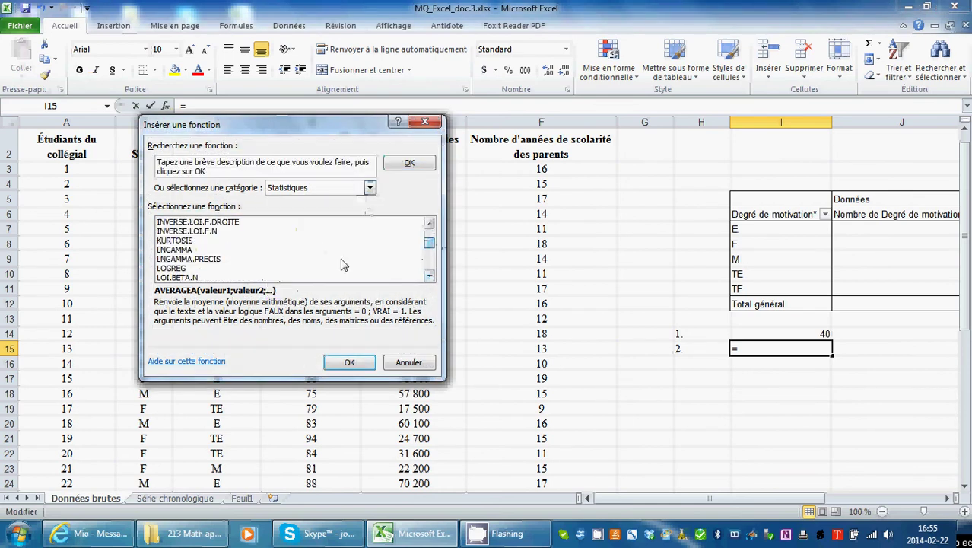
{"action": "left_click", "coordinate": [430, 277]}
{"action": "left_click", "coordinate": [431, 277]}
{"action": "left_click", "coordinate": [431, 277]}
{"action": "scroll", "coordinate": [430, 277], "scroll_direction": "down", "scroll_amount": 8}
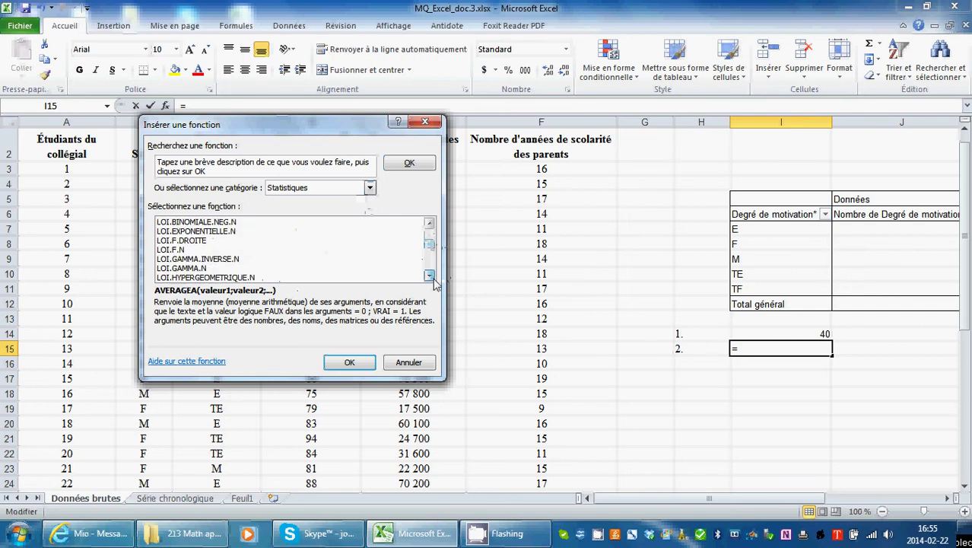
{"action": "scroll", "coordinate": [430, 277], "scroll_direction": "down", "scroll_amount": 2}
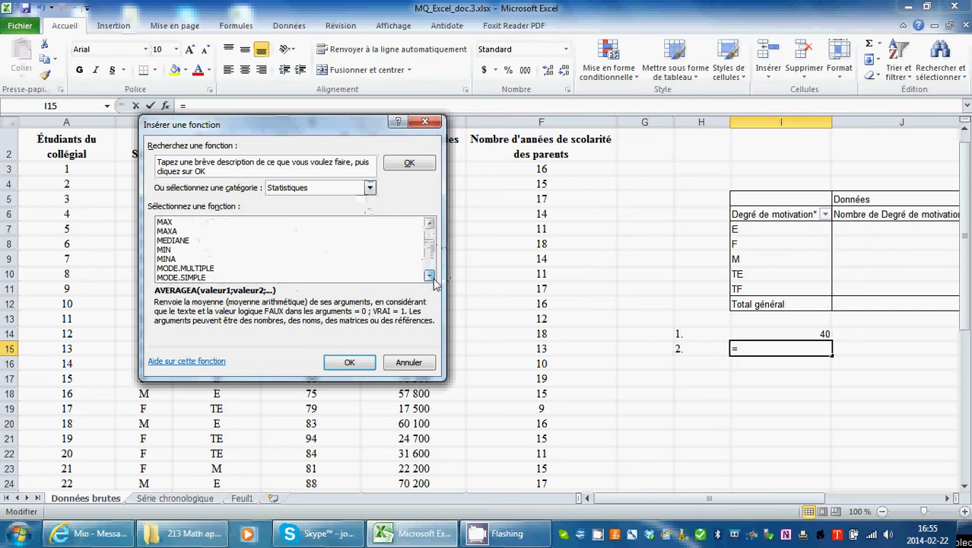
{"action": "left_click", "coordinate": [190, 221]}
{"action": "left_click", "coordinate": [350, 363]}
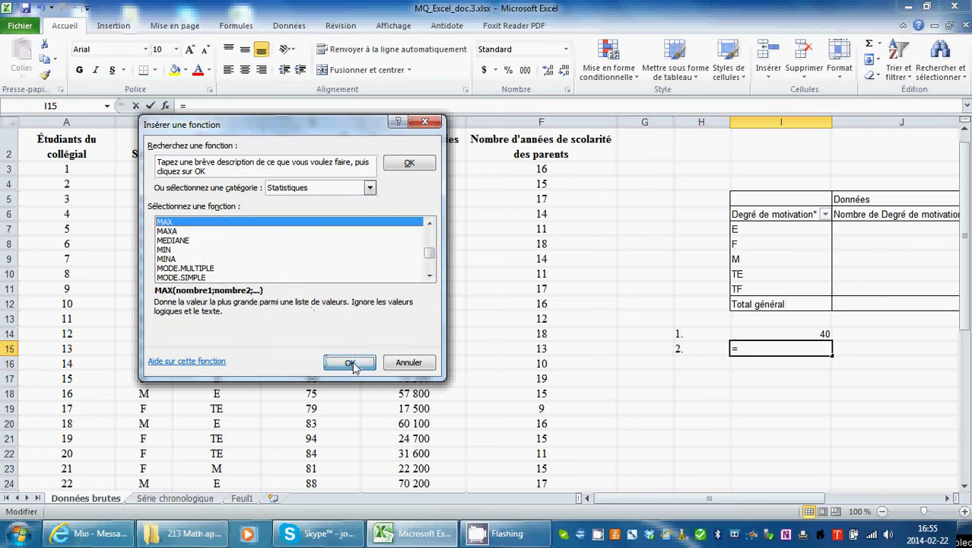
{"action": "type", "text": "Moyenne"}
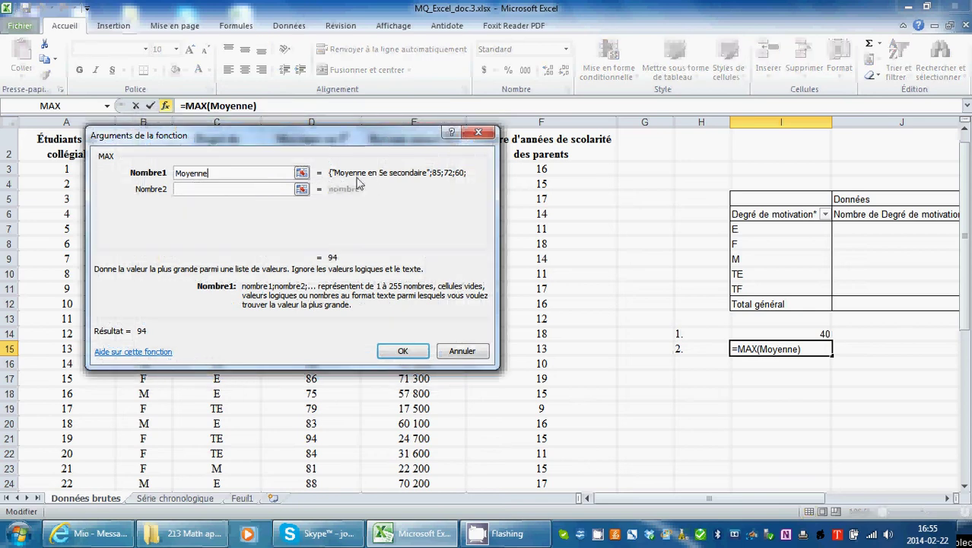
{"action": "left_click", "coordinate": [409, 349]}
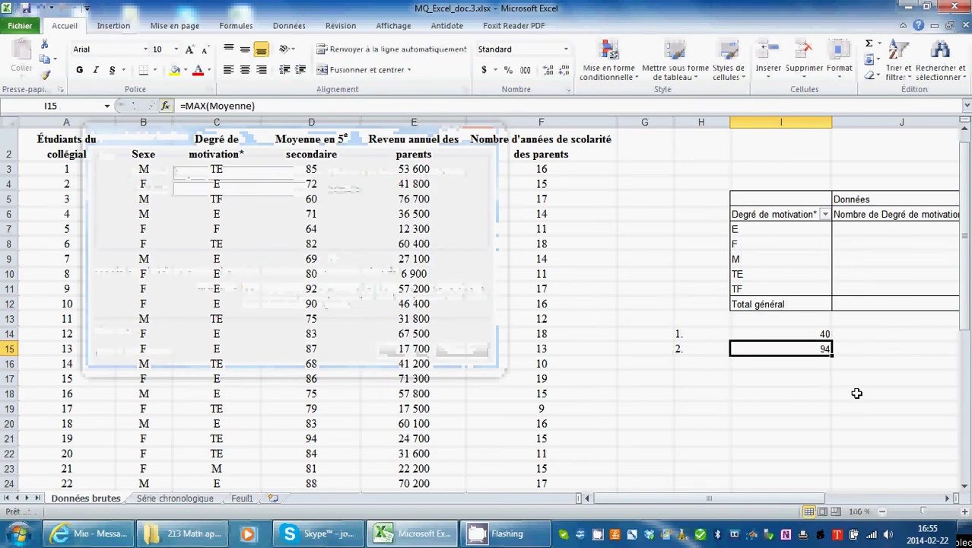
- Extend the formula in I15 to =MAX(Moyenne)-MIN(Moyenne) to calculate the range of the averages
{"action": "left_click", "coordinate": [274, 105]}
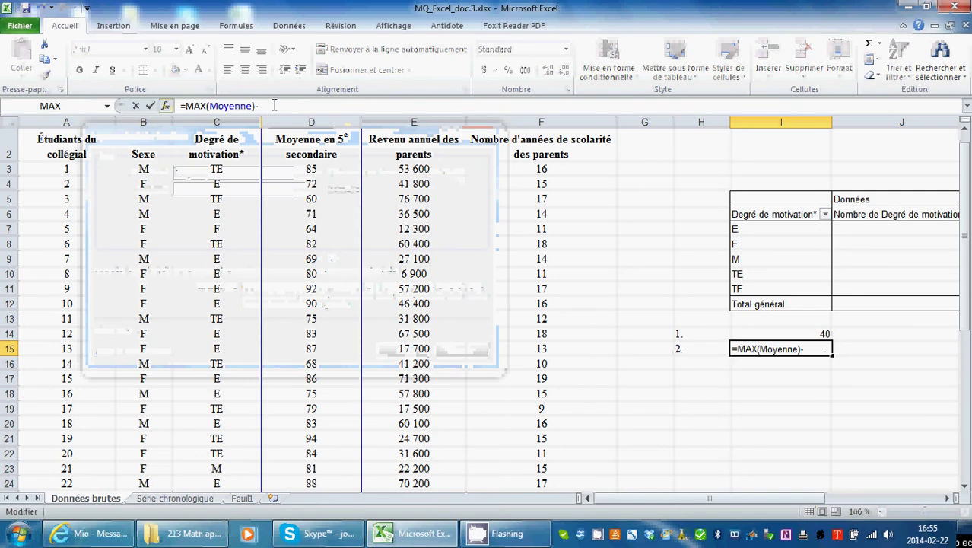
{"action": "type", "text": "-MIN"}
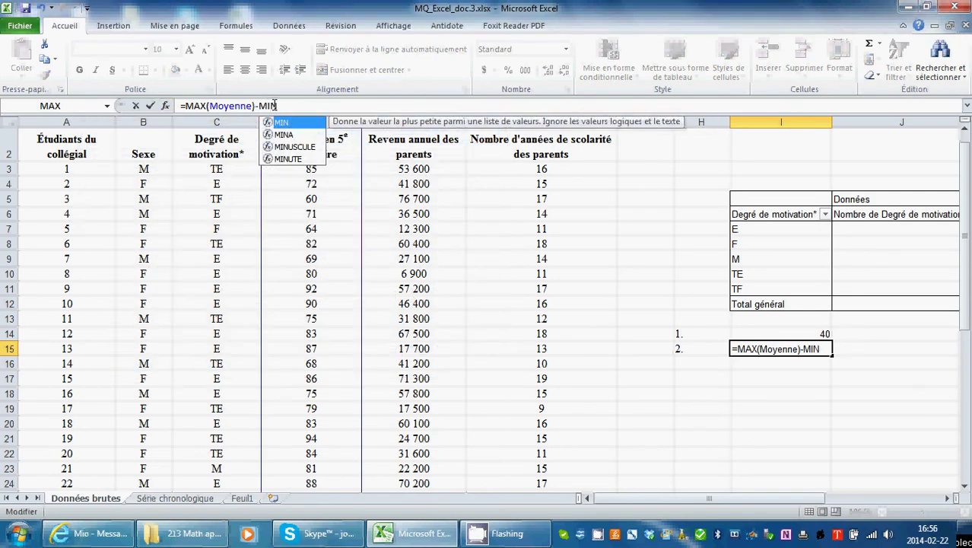
{"action": "type", "text": "(Moyenne"}
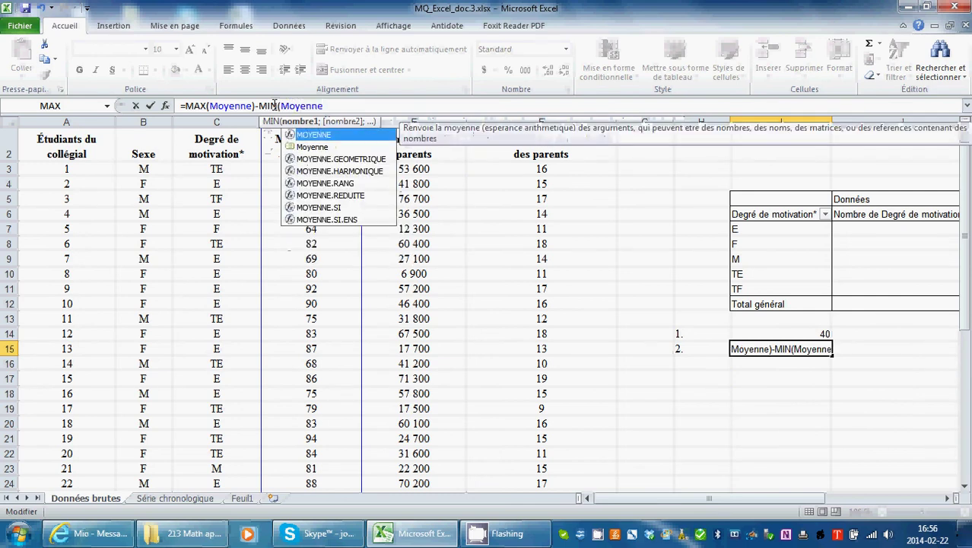
{"action": "type", "text": ")"}
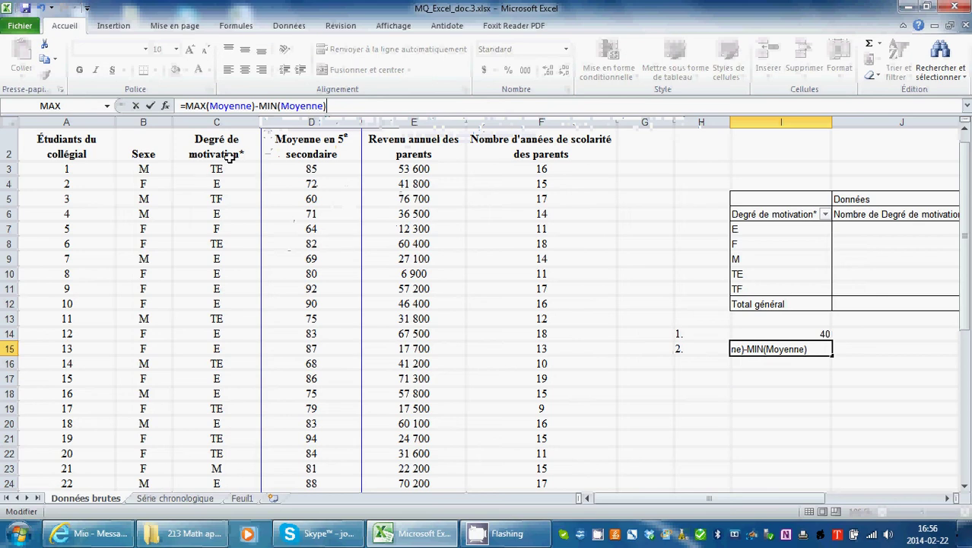
{"action": "left_click", "coordinate": [151, 108]}
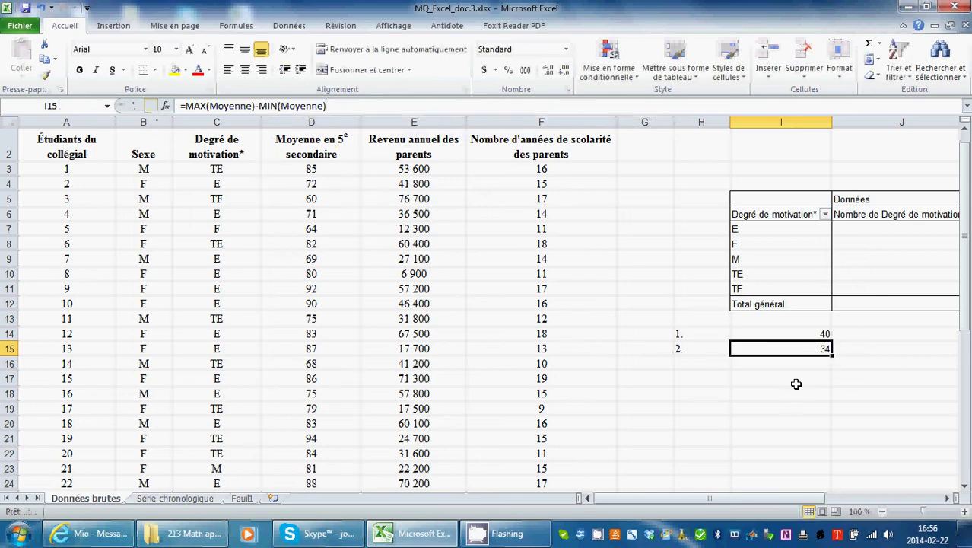
- Enter the label "3." in cell H16 for the third calculation
{"action": "left_click", "coordinate": [694, 365]}
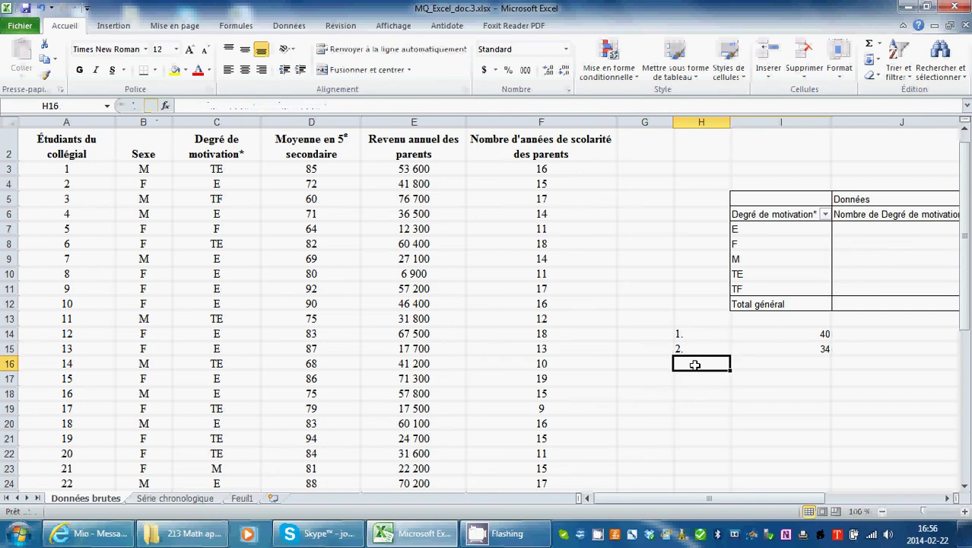
{"action": "type", "text": "3."}
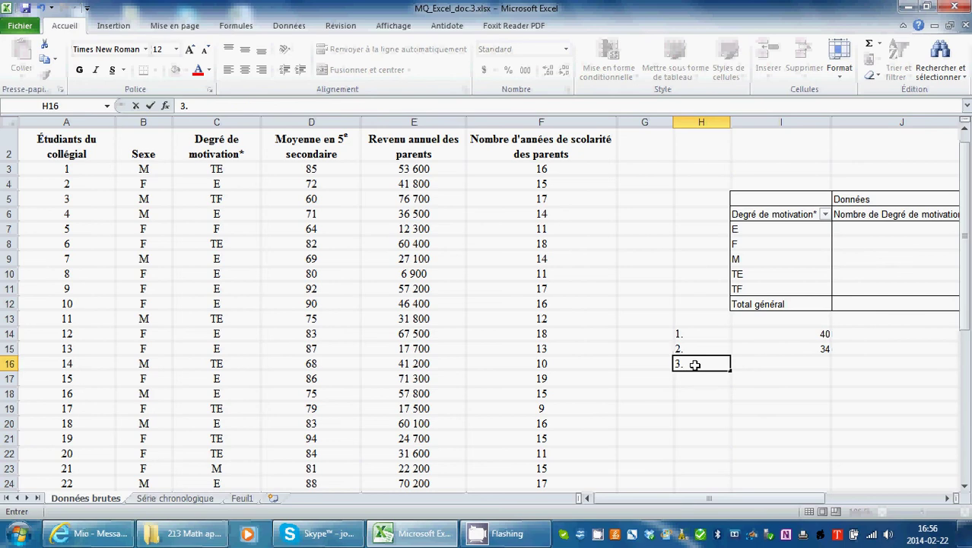
{"action": "left_click", "coordinate": [790, 366]}
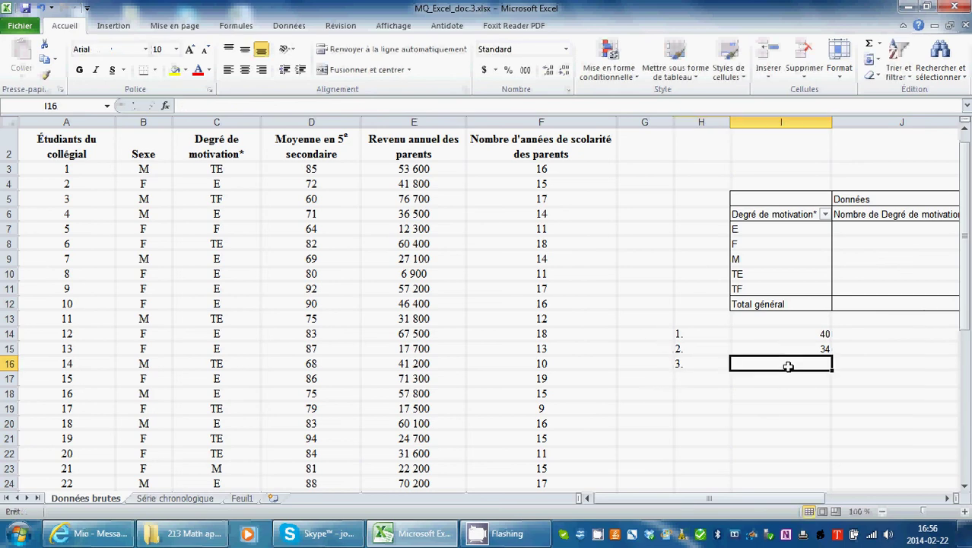
- Enter the note "6 classes" in cell J14, beside the student count
{"action": "left_click", "coordinate": [814, 336]}
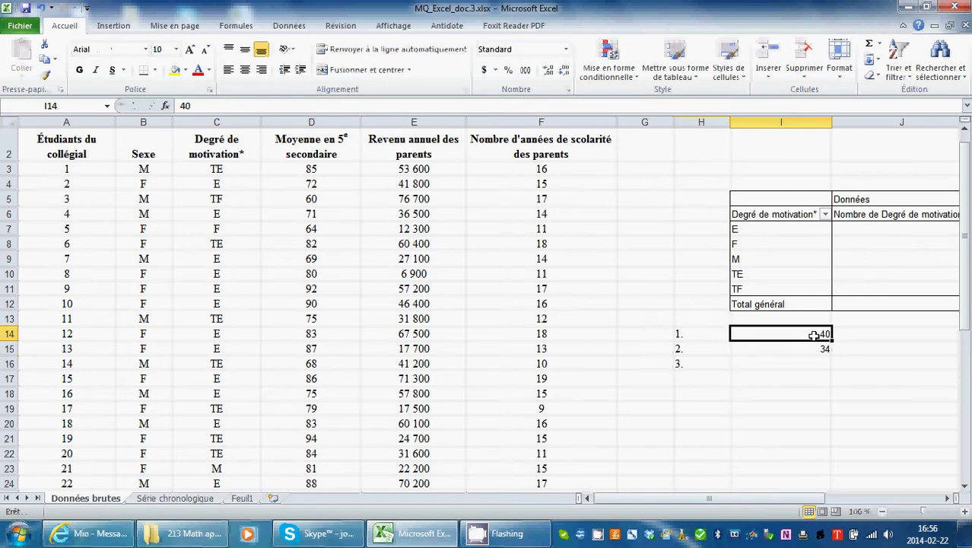
{"action": "left_click", "coordinate": [858, 334]}
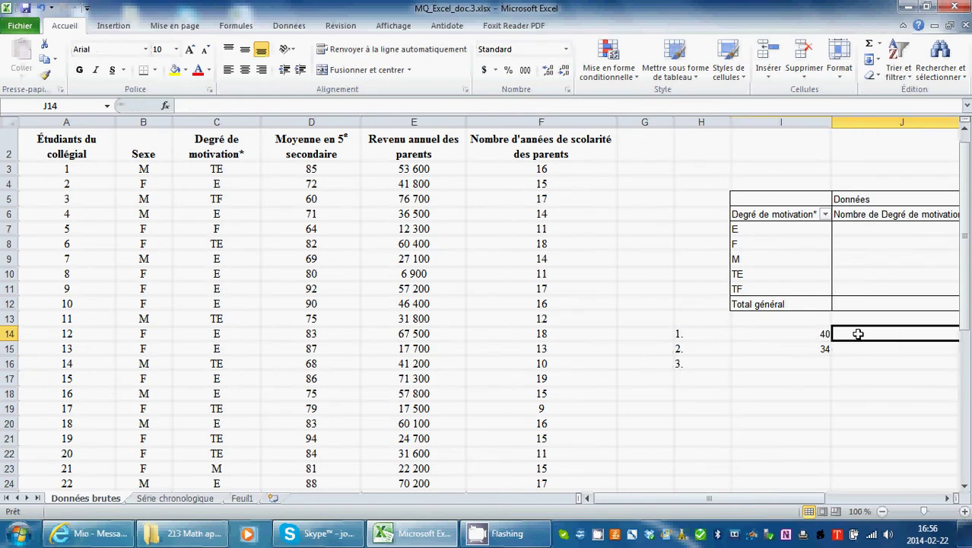
{"action": "type", "text": "6"}
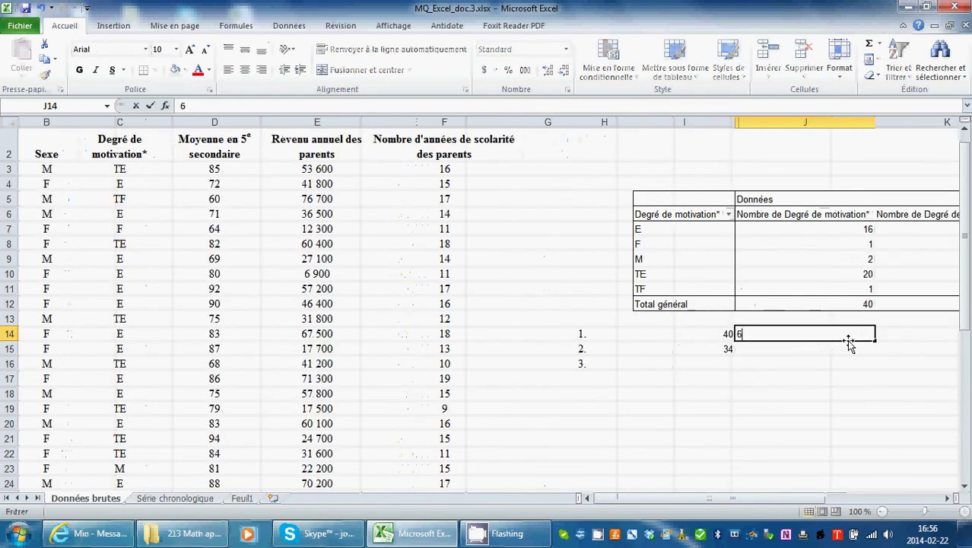
{"action": "type", "text": " classes"}
{"action": "left_click", "coordinate": [808, 362]}
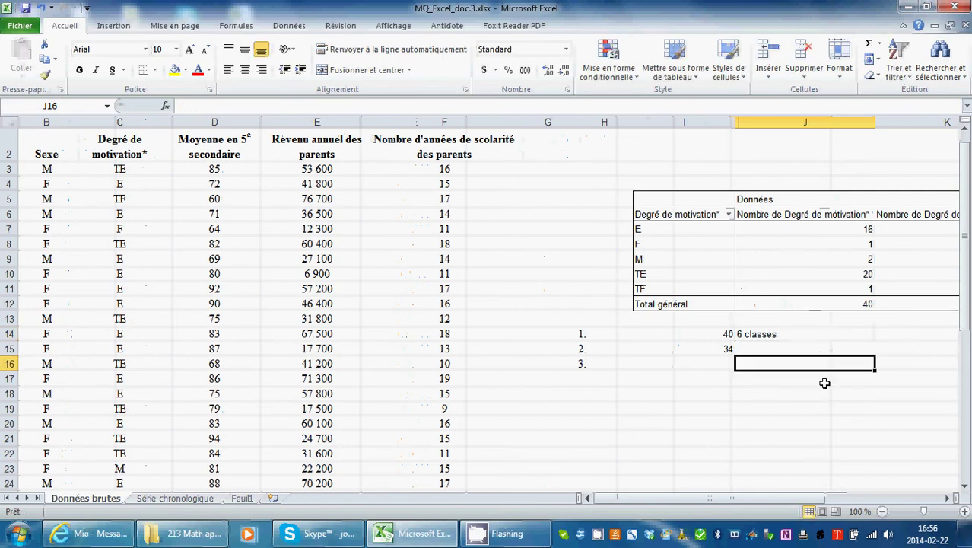
- Calculate the class width in cell I16 with the formula =34/6
{"action": "left_click", "coordinate": [718, 364]}
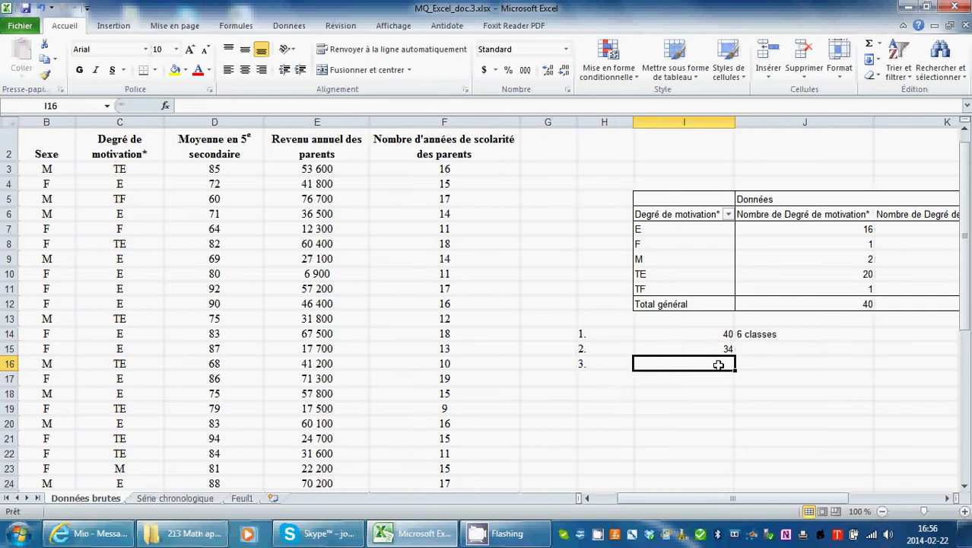
{"action": "type", "text": "="}
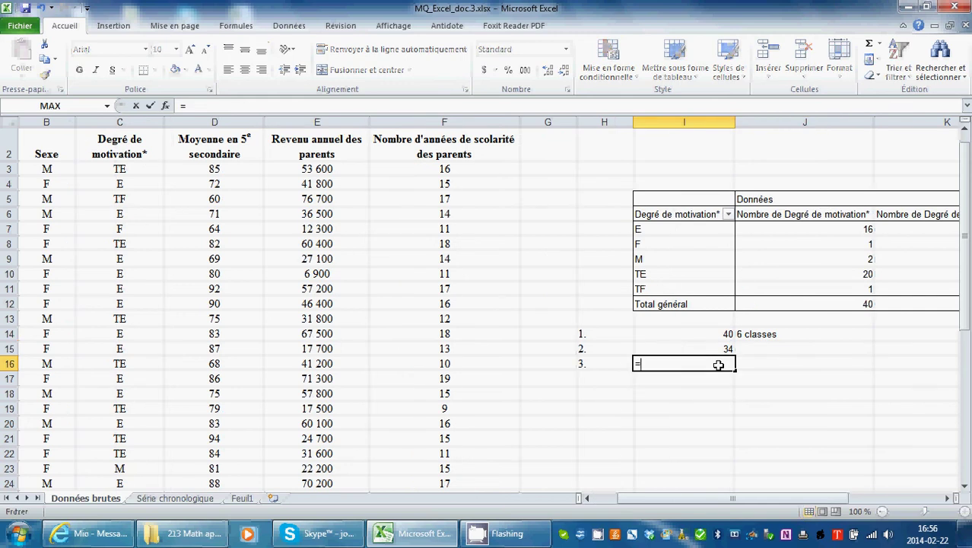
{"action": "type", "text": "34/6"}
{"action": "left_click", "coordinate": [151, 105]}
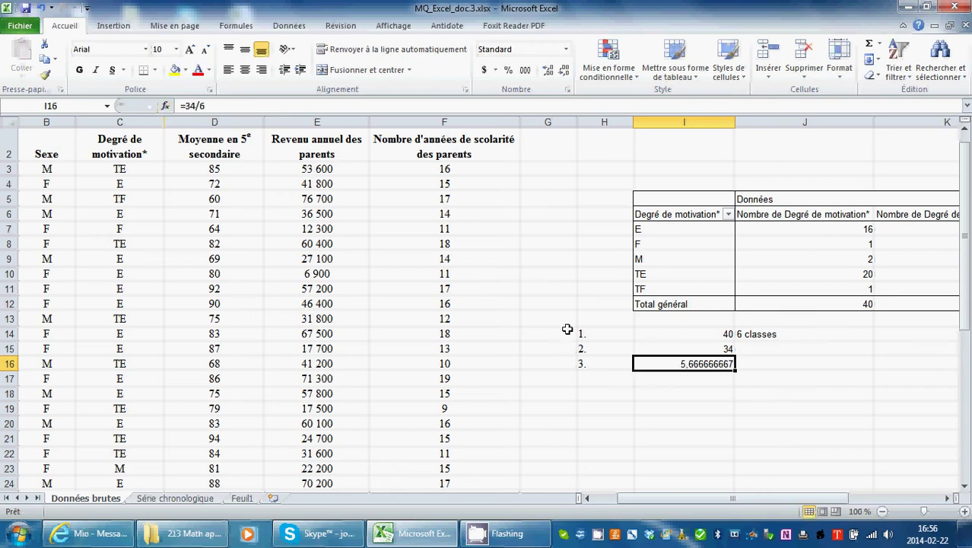
- Enter the note "Aplitude de 5" in cell J16, beside the class width result
{"action": "left_click", "coordinate": [774, 365]}
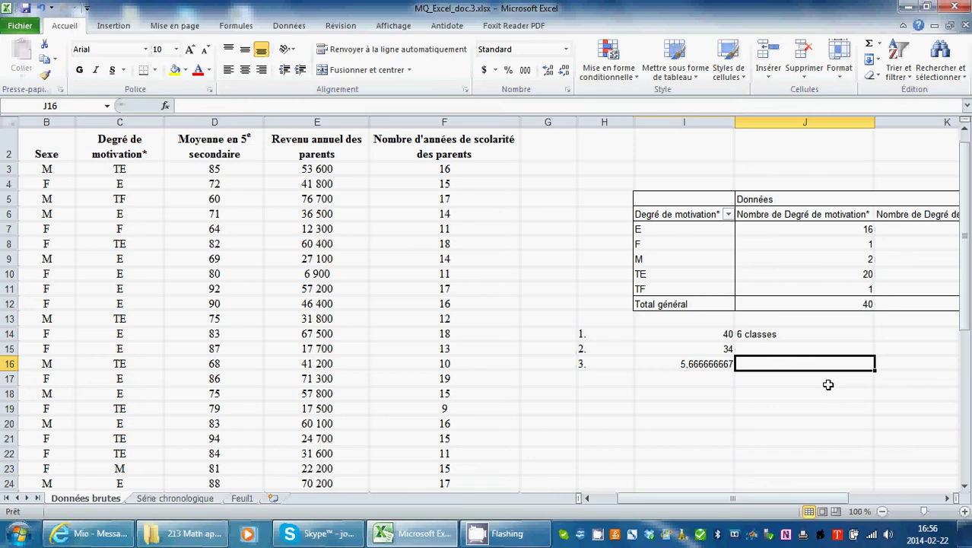
{"action": "type", "text": "A"}
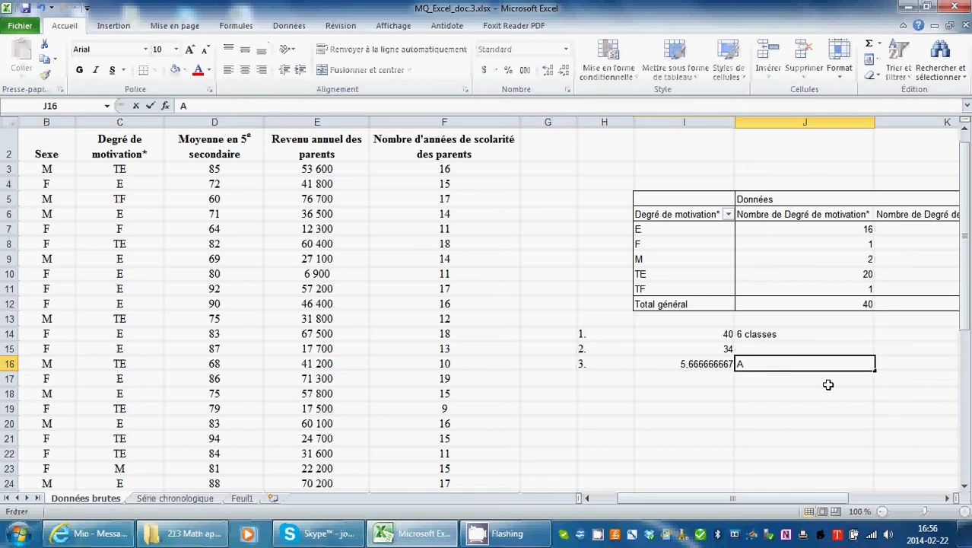
{"action": "type", "text": "plitude d"}
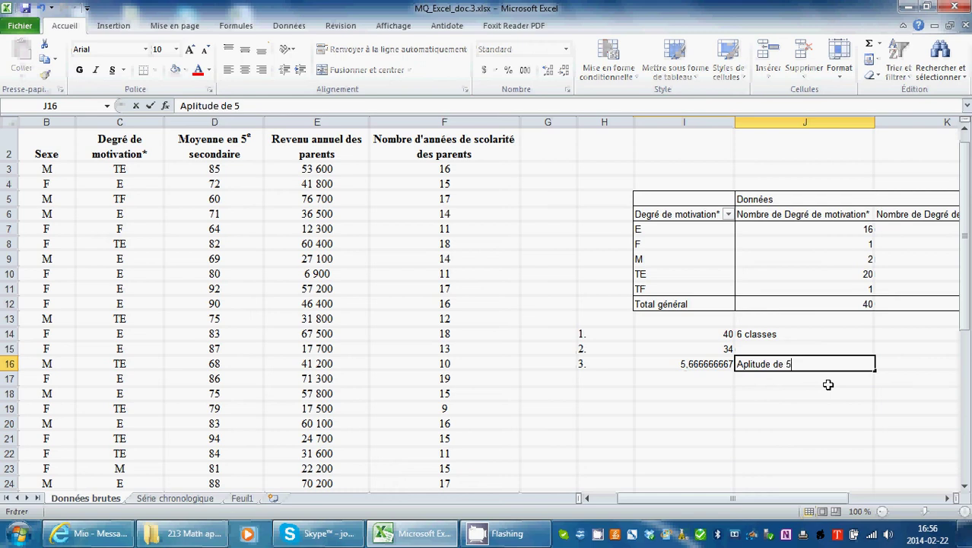
{"action": "type", "text": "e 5"}
{"action": "left_click", "coordinate": [808, 420]}
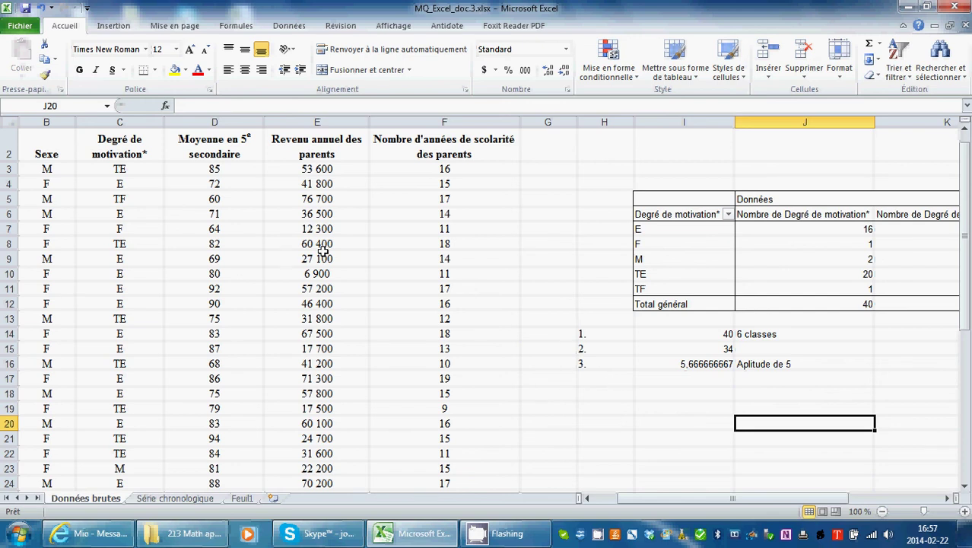
- Enter the label "4." in cell H17 for the fourth calculation
{"action": "left_click", "coordinate": [723, 348]}
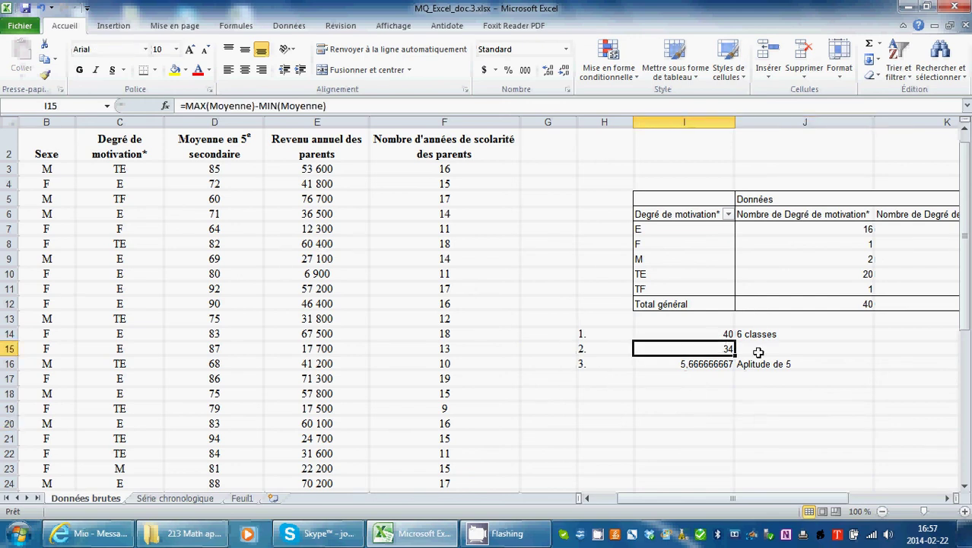
{"action": "left_click", "coordinate": [621, 377]}
{"action": "type", "text": "4."}
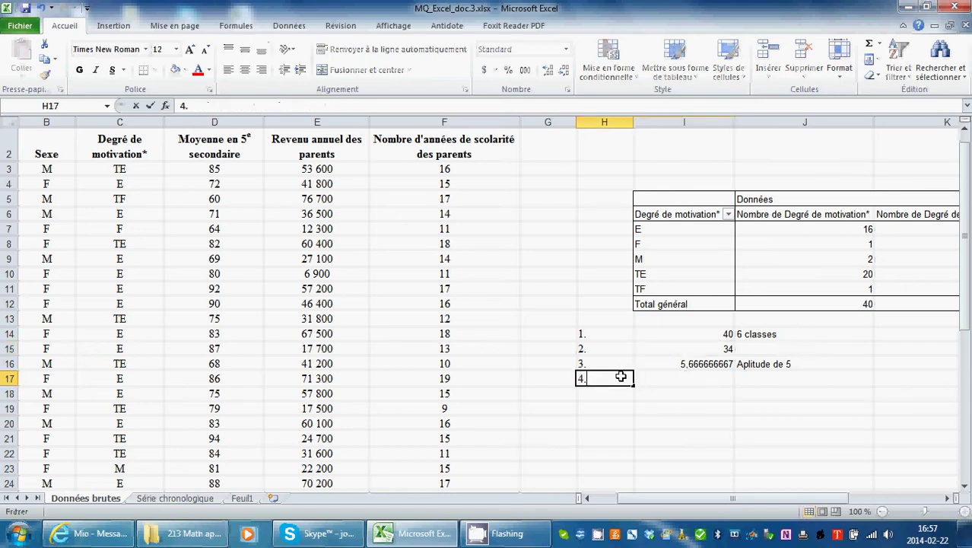
- Calculate the lowest average in cell I17 with the formula =MIN(Moyenne)
{"action": "left_click", "coordinate": [706, 380]}
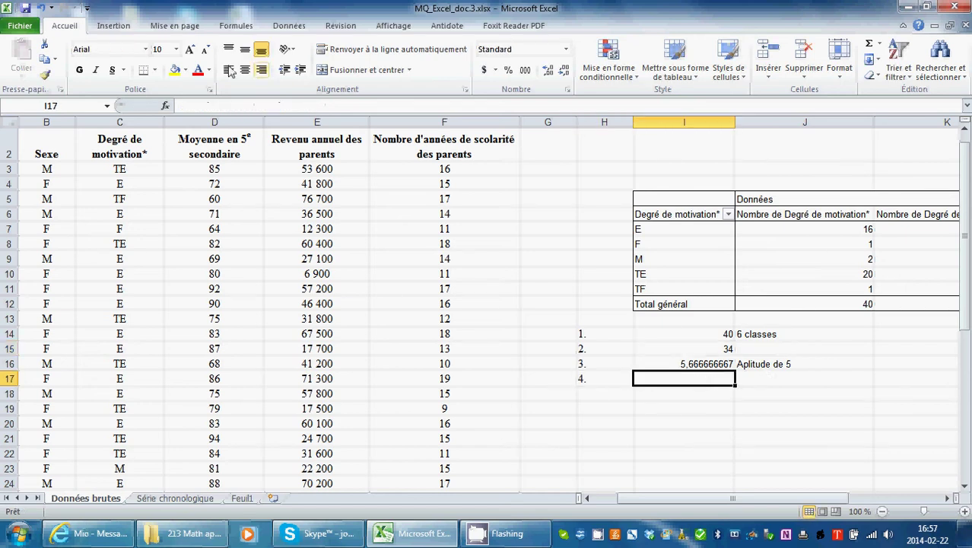
{"action": "type", "text": "="}
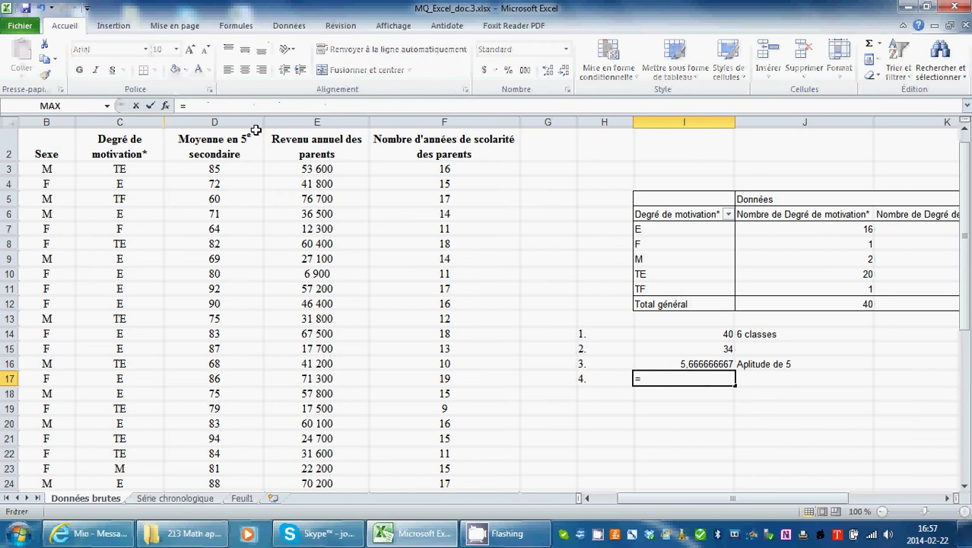
{"action": "type", "text": "MIN("}
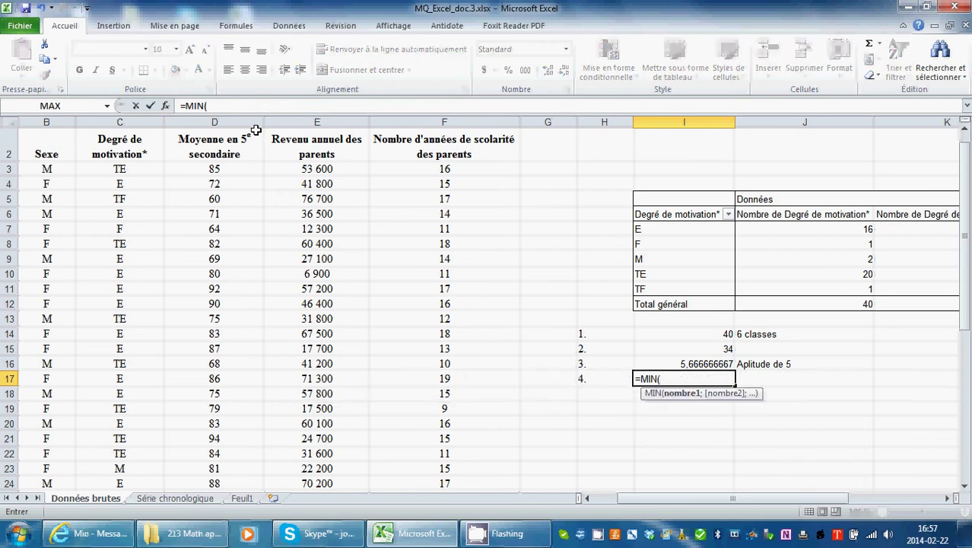
{"action": "type", "text": "Moyenne"}
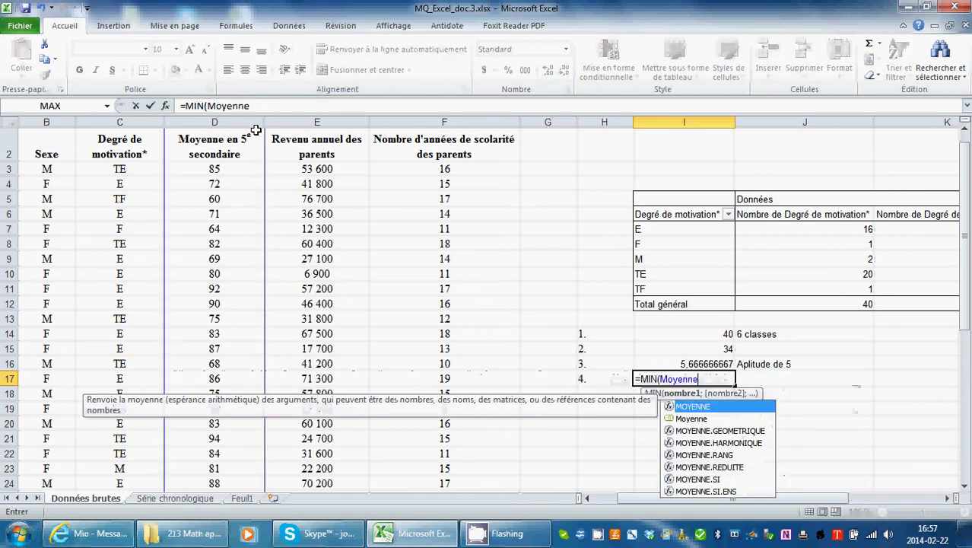
{"action": "type", "text": ")"}
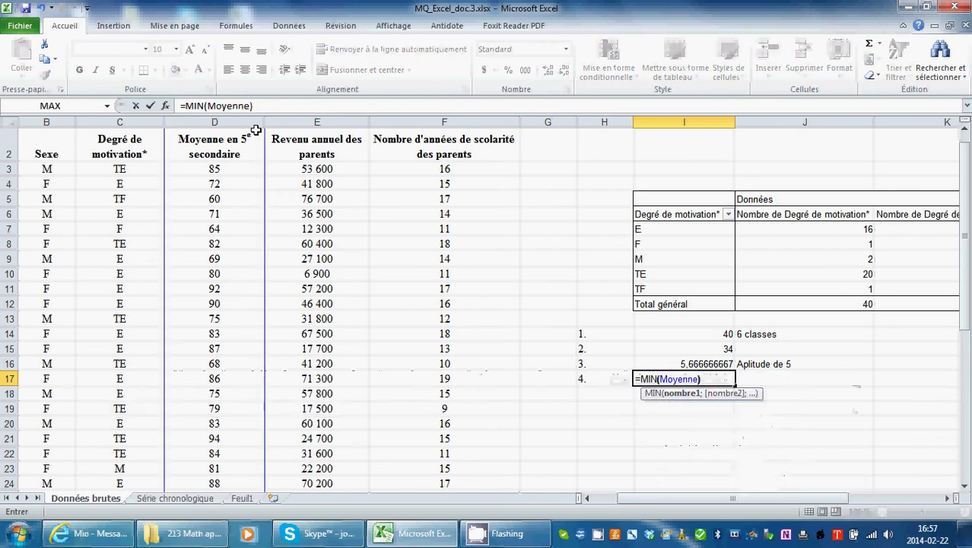
{"action": "left_click", "coordinate": [151, 106]}
{"action": "left_click", "coordinate": [716, 448]}
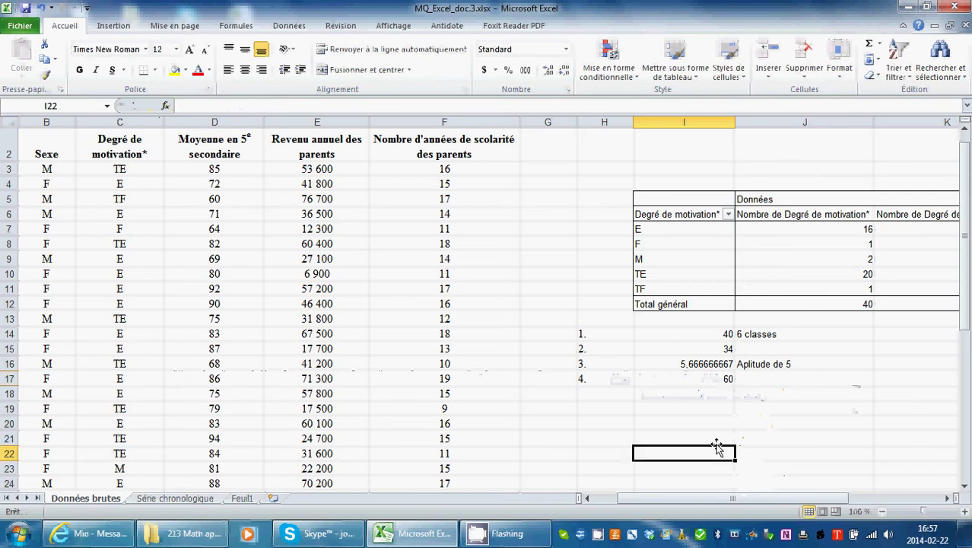
{"action": "left_click", "coordinate": [726, 382]}
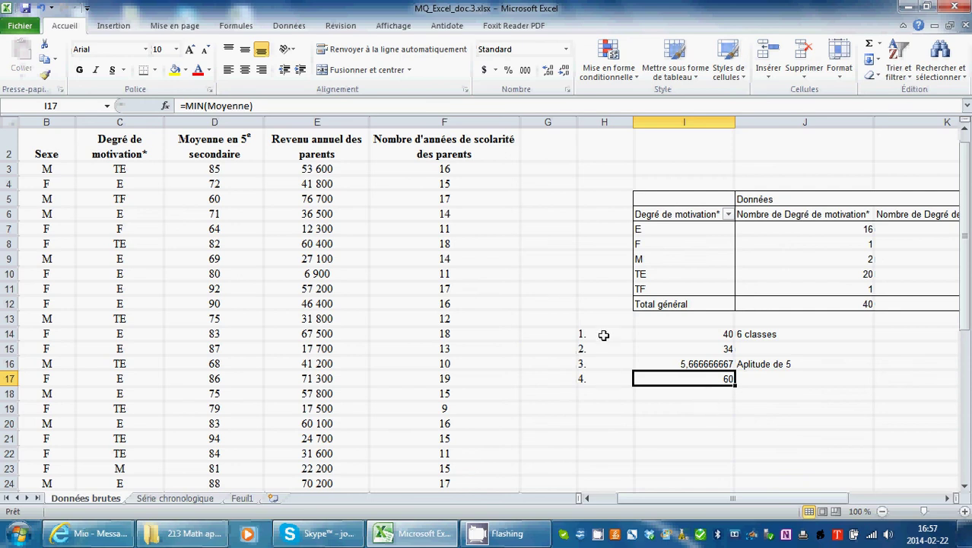
{"action": "left_click", "coordinate": [641, 420]}
{"action": "left_click", "coordinate": [792, 365]}
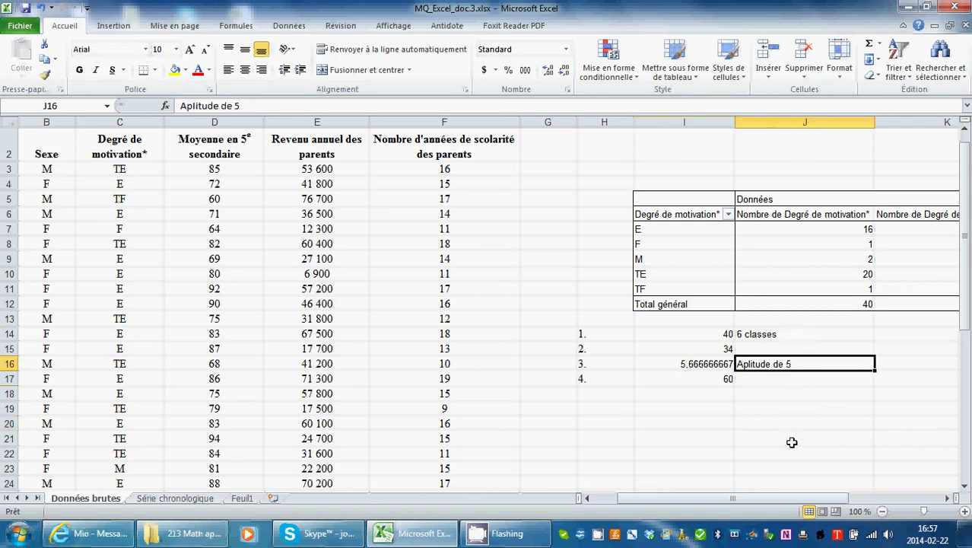
{"action": "left_click", "coordinate": [682, 423]}
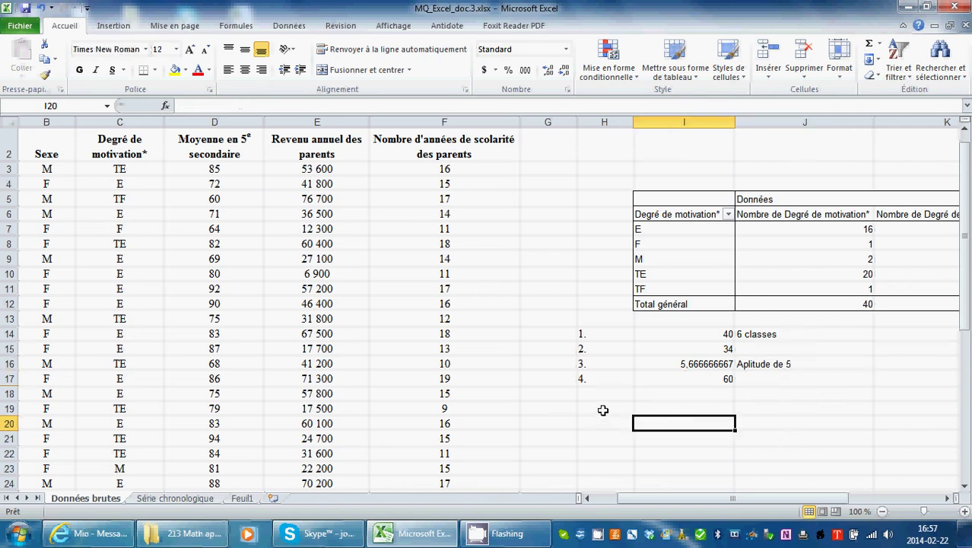
- Create a pivot table from the named range of the raw data, placed at cell H19 of the existing sheet
{"action": "left_click", "coordinate": [594, 411]}
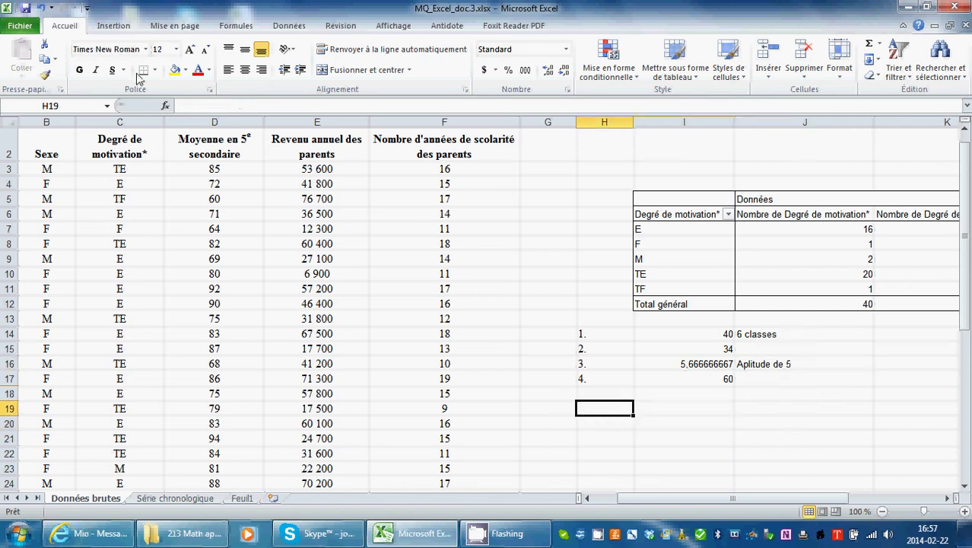
{"action": "left_click", "coordinate": [114, 26]}
{"action": "left_click", "coordinate": [40, 50]}
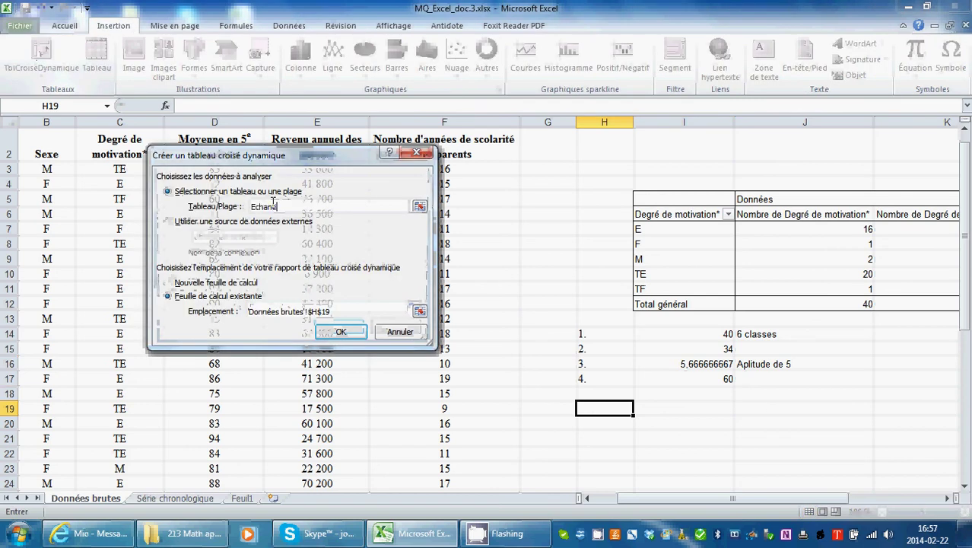
{"action": "key", "text": "Return"}
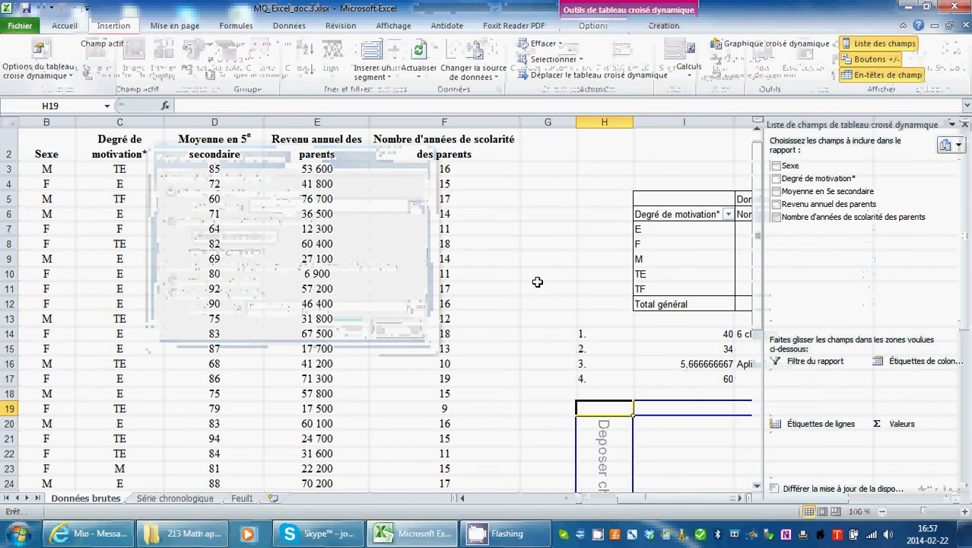
- Add Moyenne en 5e secondaire to the pivot table as the row label and three times as a value field
{"action": "left_click", "coordinate": [828, 193]}
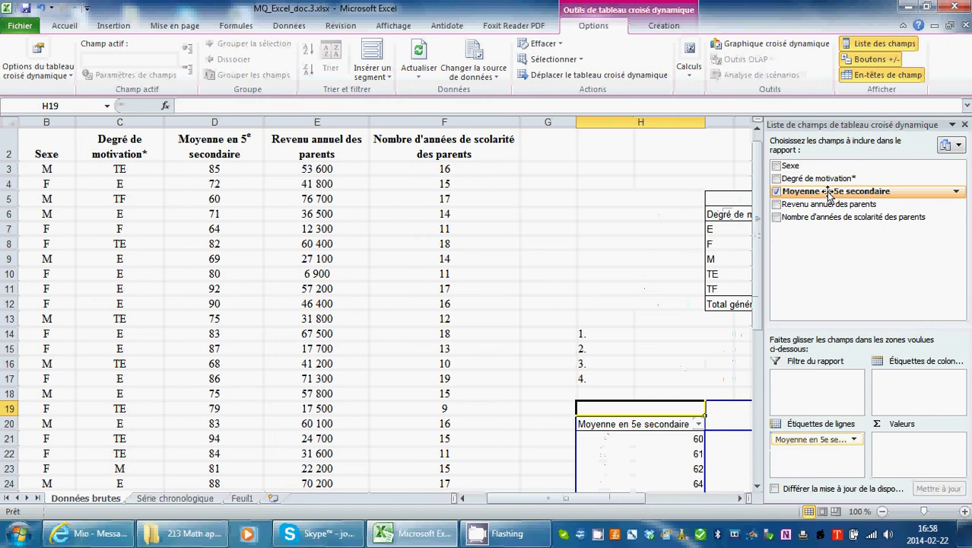
{"action": "left_click_drag", "start_coordinate": [827, 194], "coordinate": [873, 461]}
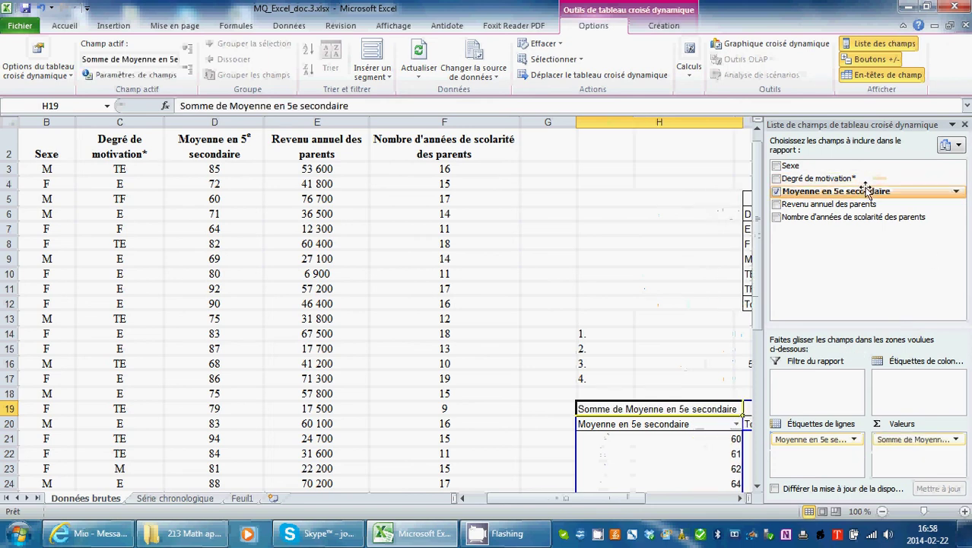
{"action": "left_click_drag", "start_coordinate": [867, 191], "coordinate": [877, 453]}
{"action": "left_click_drag", "start_coordinate": [832, 193], "coordinate": [904, 471]}
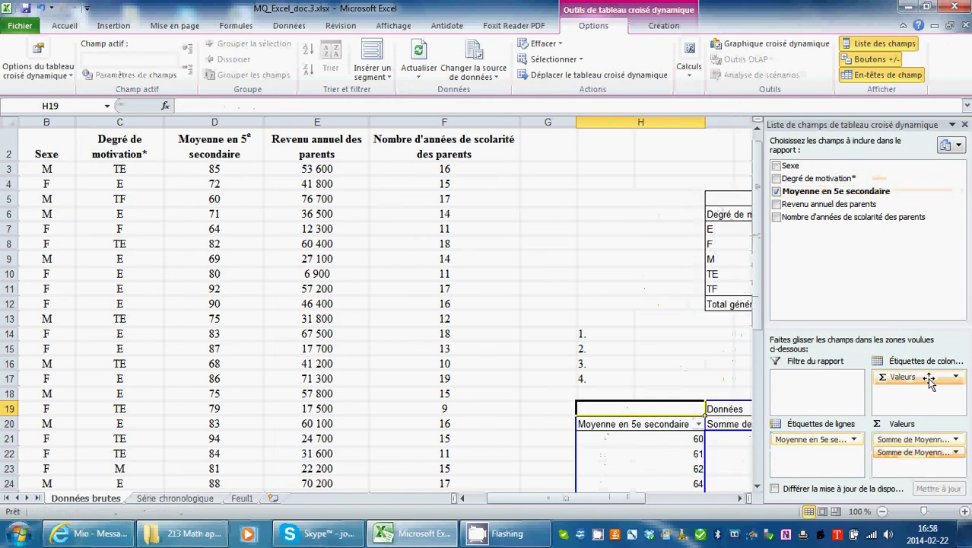
{"action": "left_click_drag", "start_coordinate": [821, 195], "coordinate": [912, 465]}
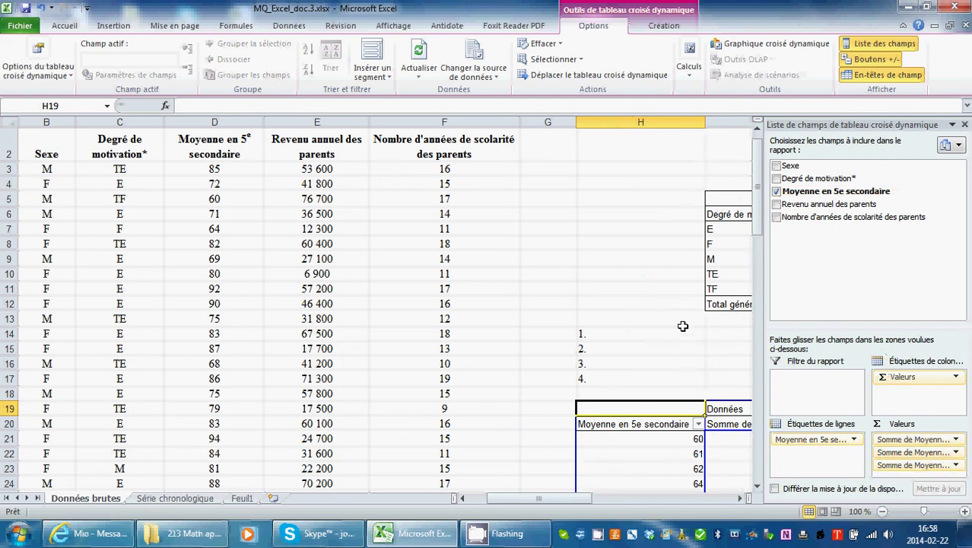
- Group the pivot table's Moyenne en 5e secondaire row labels into classes with an interval of 5
{"action": "left_click_drag", "start_coordinate": [579, 498], "coordinate": [638, 498]}
{"action": "scroll", "coordinate": [662, 385], "scroll_direction": "down", "scroll_amount": 1}
{"action": "scroll", "coordinate": [665, 380], "scroll_direction": "down", "scroll_amount": 3}
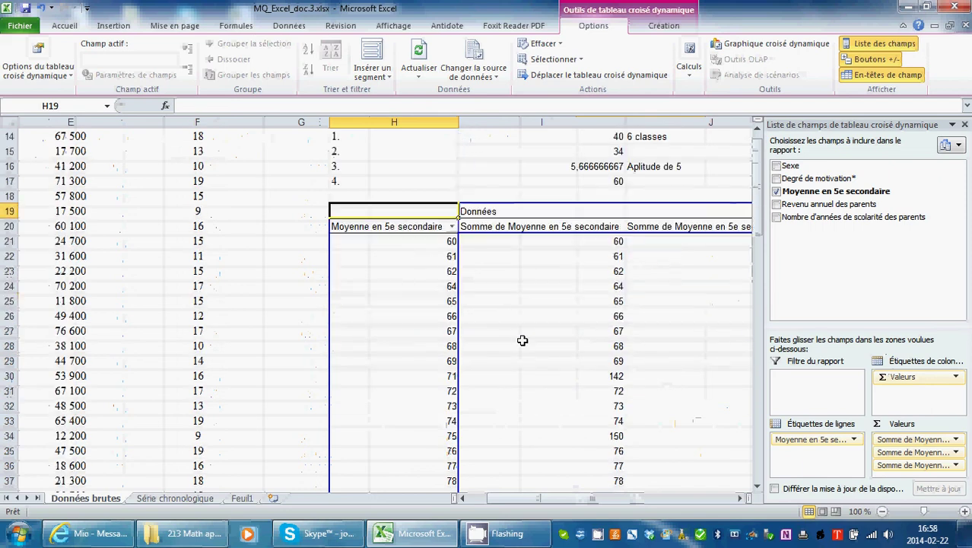
{"action": "scroll", "coordinate": [401, 320], "scroll_direction": "down", "scroll_amount": 5}
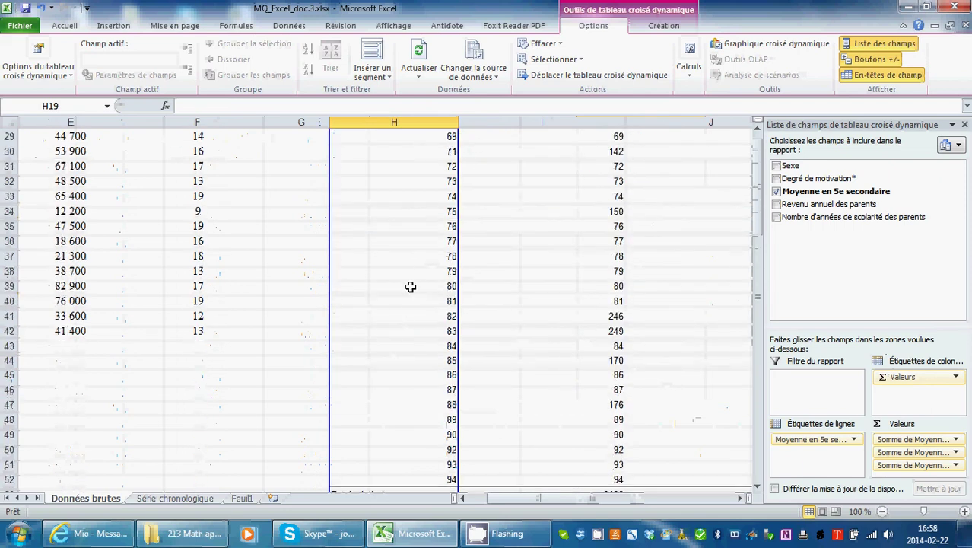
{"action": "scroll", "coordinate": [428, 303], "scroll_direction": "down", "scroll_amount": 1}
{"action": "scroll", "coordinate": [428, 304], "scroll_direction": "down", "scroll_amount": 1}
{"action": "scroll", "coordinate": [428, 304], "scroll_direction": "up", "scroll_amount": 8}
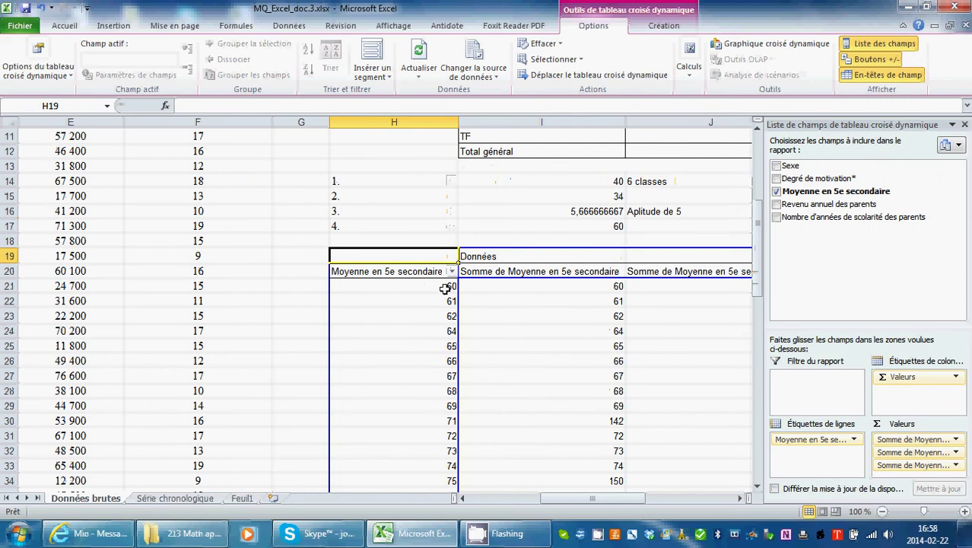
{"action": "right_click", "coordinate": [448, 289]}
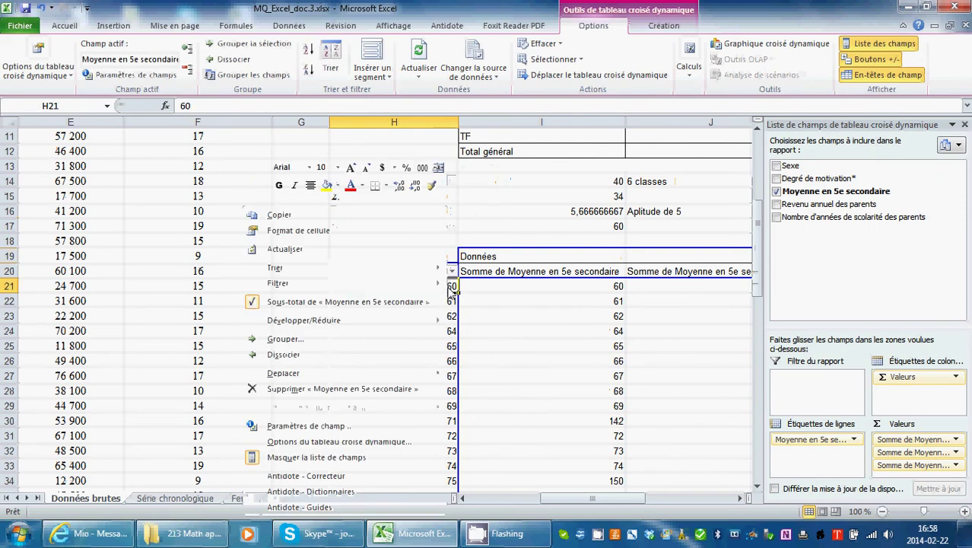
{"action": "left_click", "coordinate": [352, 337]}
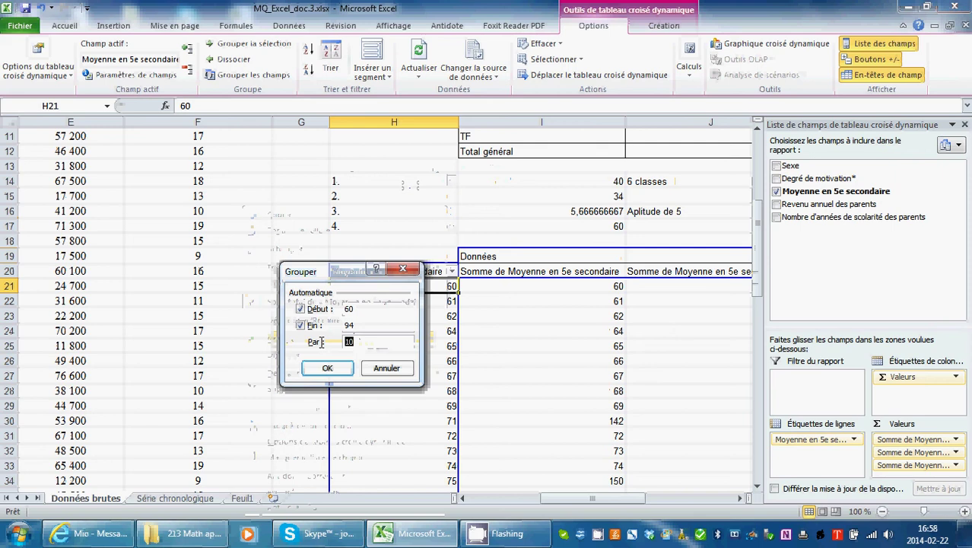
{"action": "type", "text": "5"}
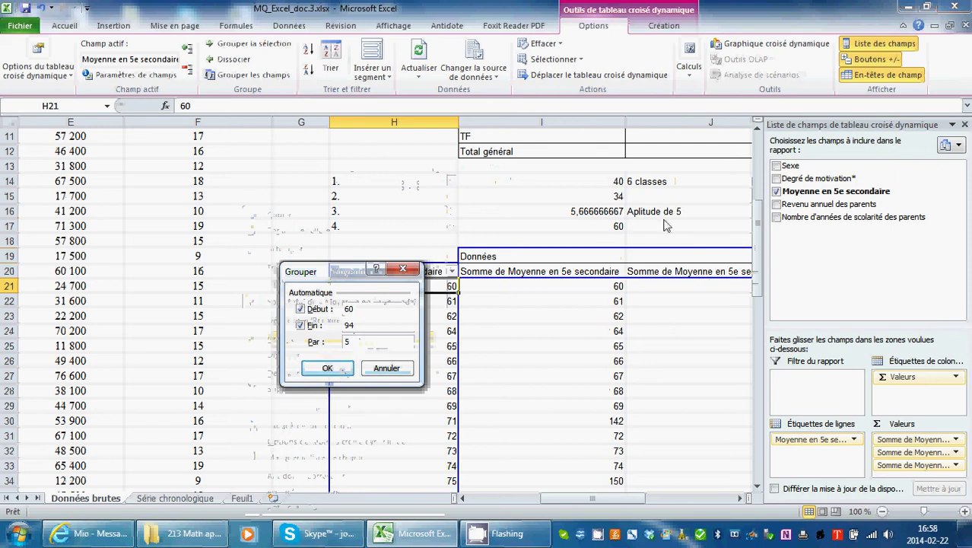
{"action": "left_click", "coordinate": [334, 367]}
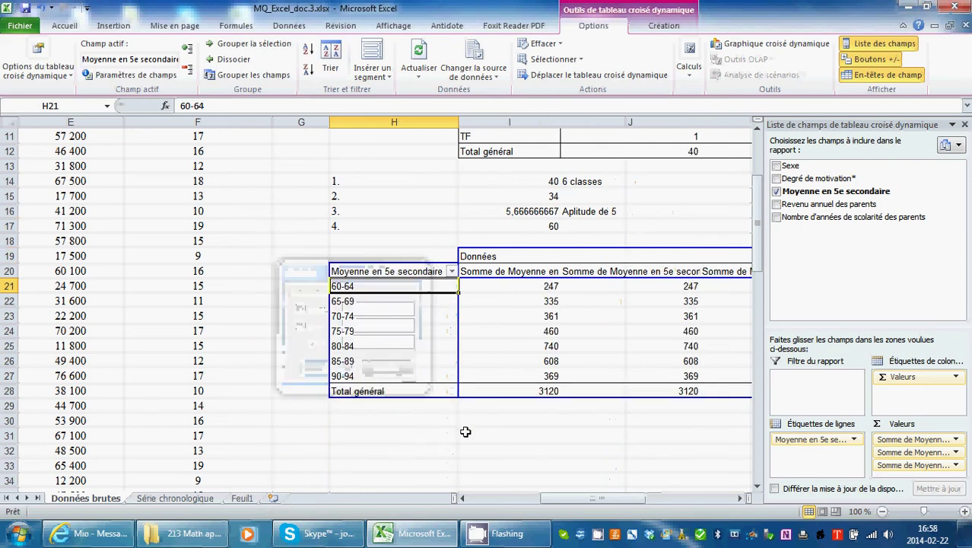
- Summarize the first Moyenne en 5e secondaire value field by Nombre
{"action": "left_click_drag", "start_coordinate": [648, 499], "coordinate": [657, 508]}
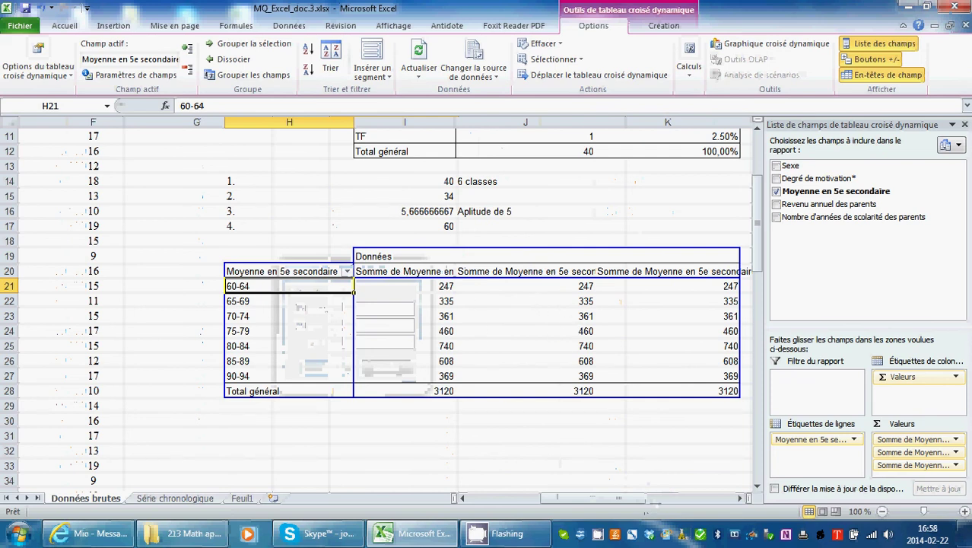
{"action": "left_click", "coordinate": [956, 440]}
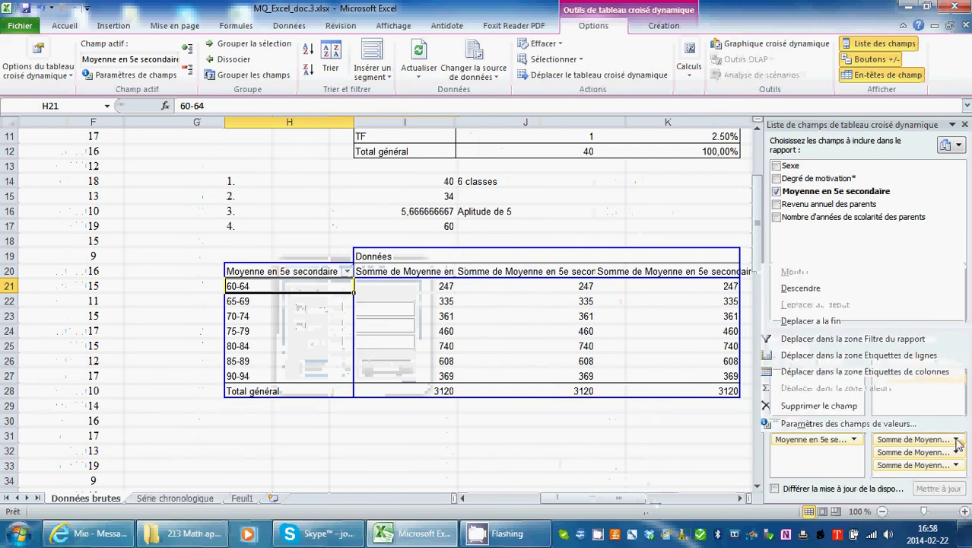
{"action": "left_click", "coordinate": [871, 426]}
{"action": "left_click", "coordinate": [186, 270]}
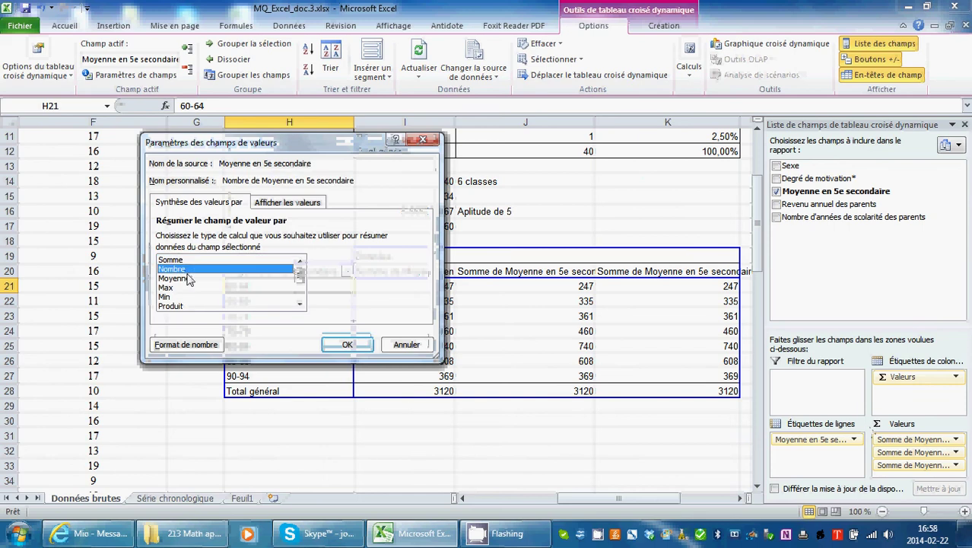
{"action": "left_click", "coordinate": [347, 345]}
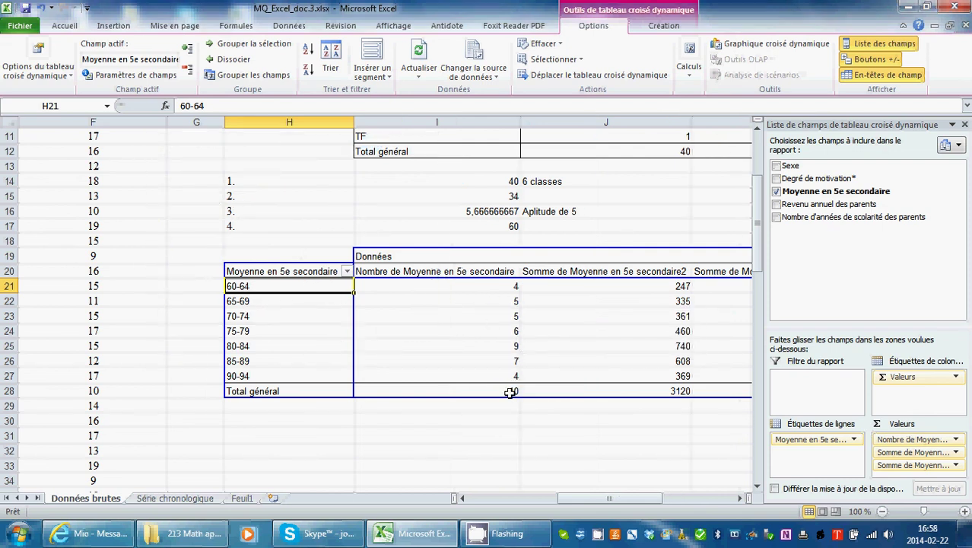
- Summarize the second Moyenne en 5e secondaire value field by Nombre and show its values as % du total général
{"action": "left_click", "coordinate": [956, 453]}
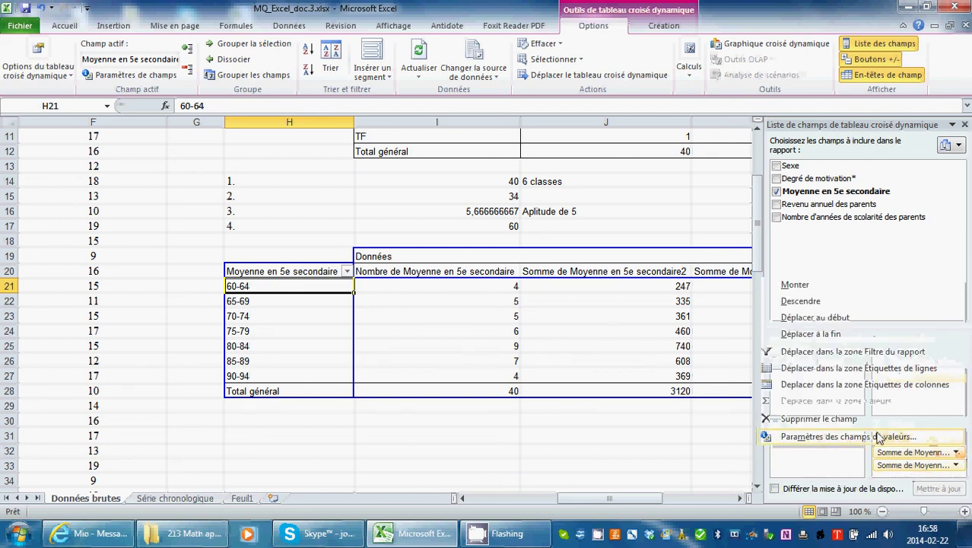
{"action": "left_click", "coordinate": [804, 438]}
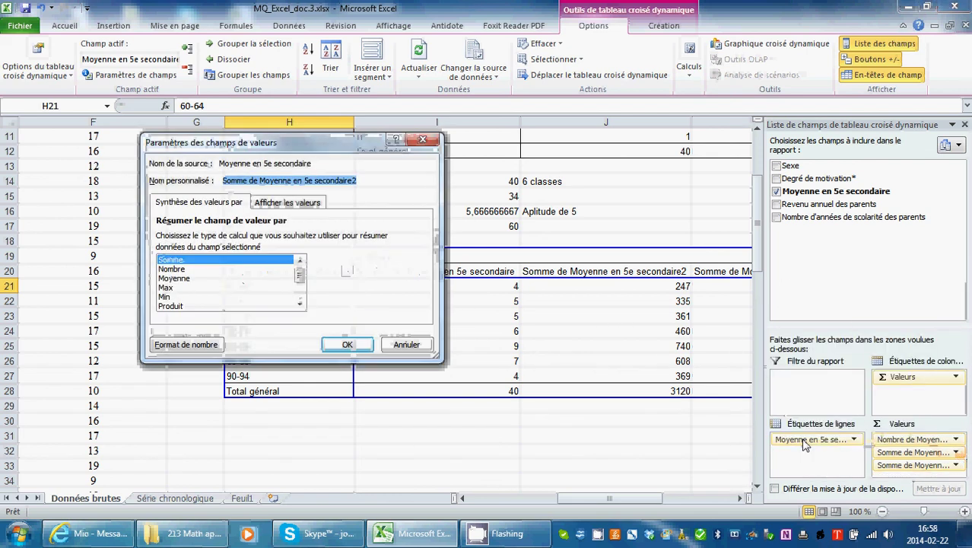
{"action": "left_click", "coordinate": [197, 268]}
{"action": "left_click", "coordinate": [278, 203]}
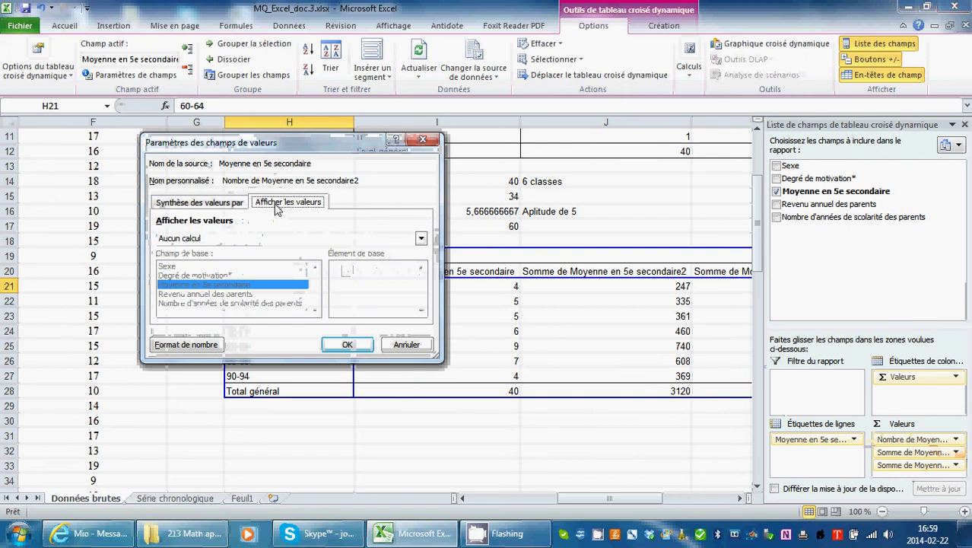
{"action": "left_click", "coordinate": [261, 241]}
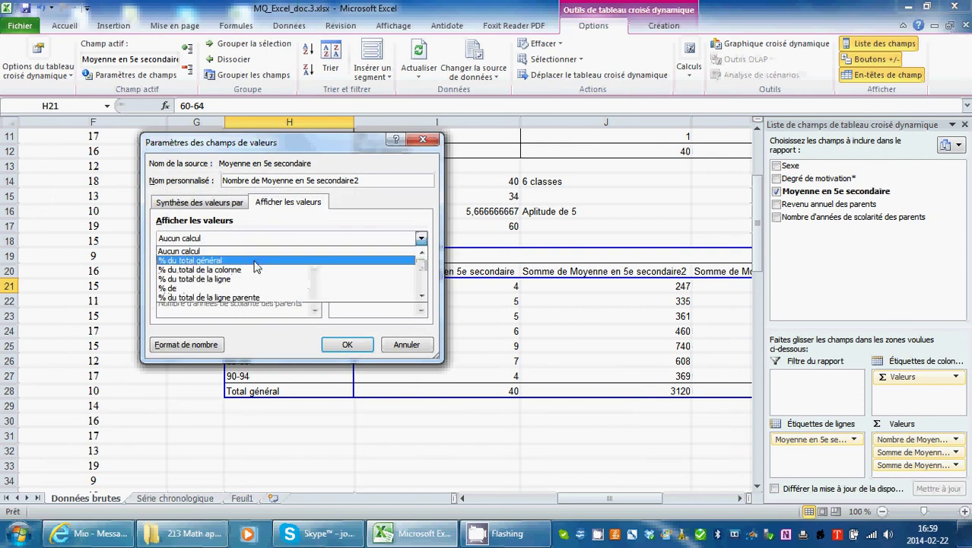
{"action": "left_click", "coordinate": [256, 264]}
{"action": "left_click", "coordinate": [344, 346]}
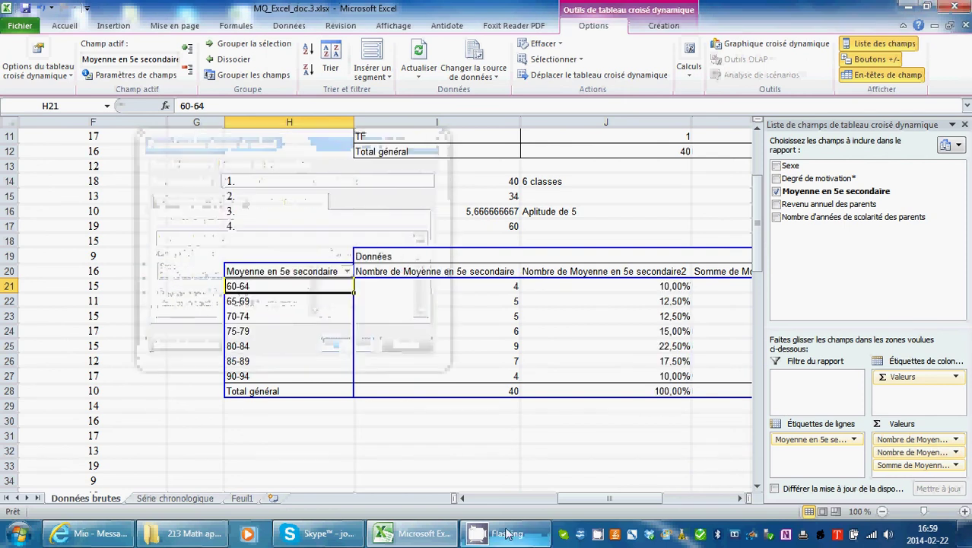
- Summarize the third value field by Nombre and show it as % résultat cumulé dans, with Moyenne en 5e secondaire as base field
{"action": "left_click_drag", "start_coordinate": [592, 498], "coordinate": [608, 499]}
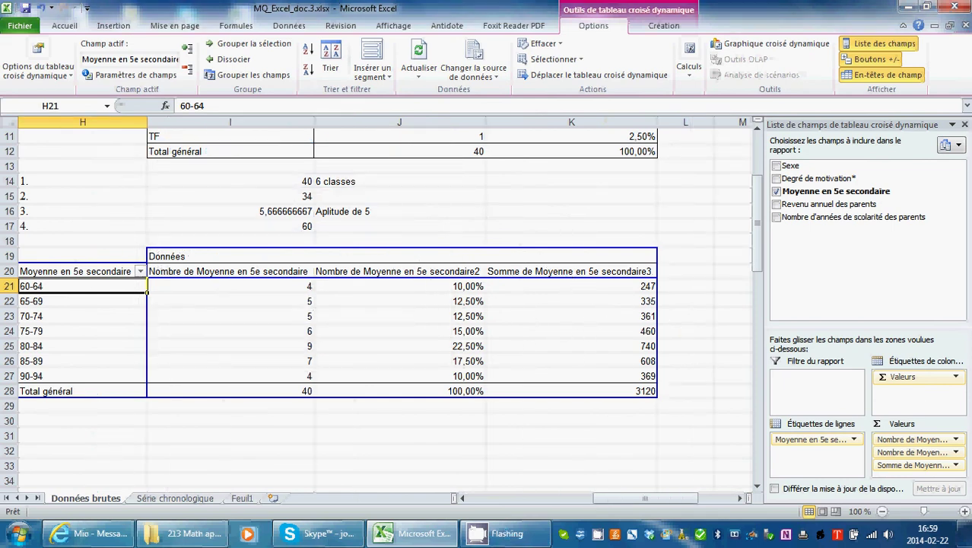
{"action": "left_click", "coordinate": [957, 466]}
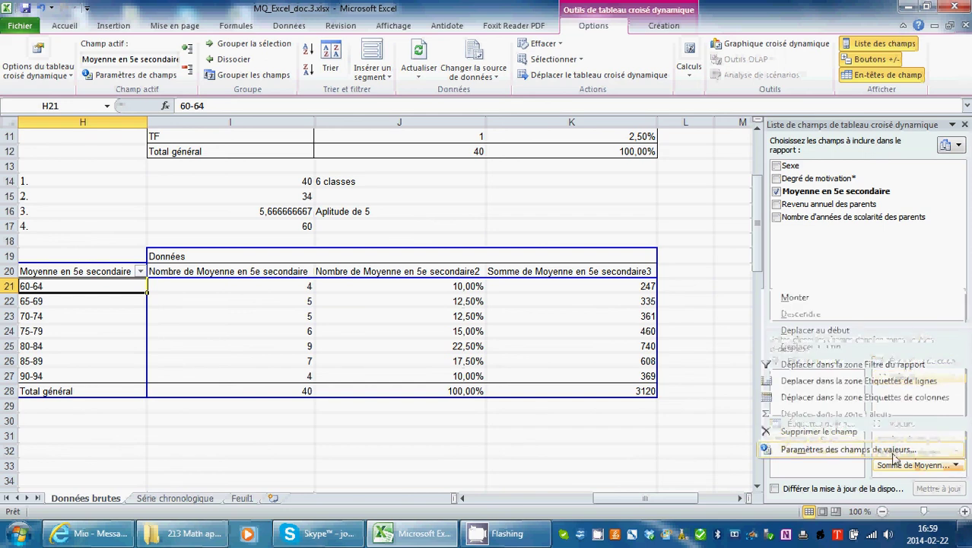
{"action": "left_click", "coordinate": [810, 503]}
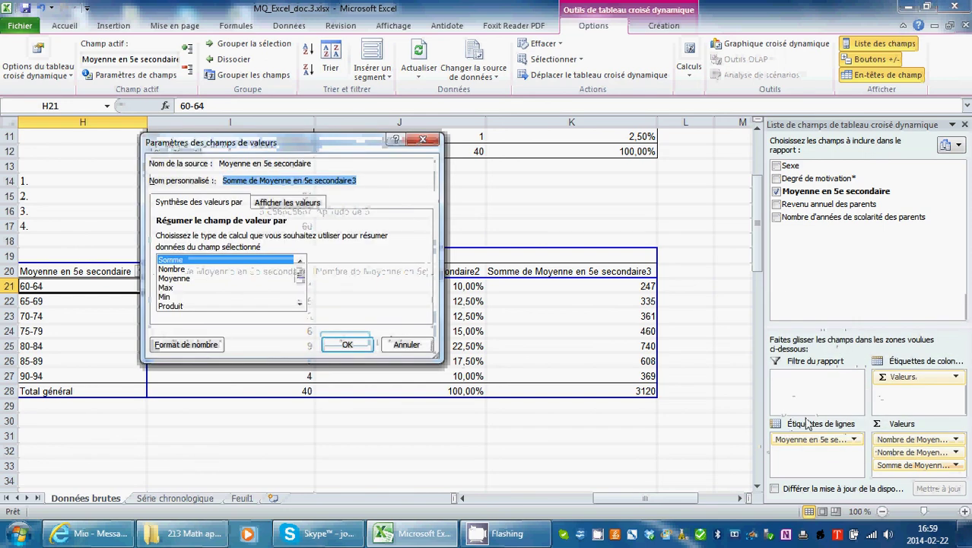
{"action": "left_click", "coordinate": [193, 271]}
{"action": "left_click", "coordinate": [289, 204]}
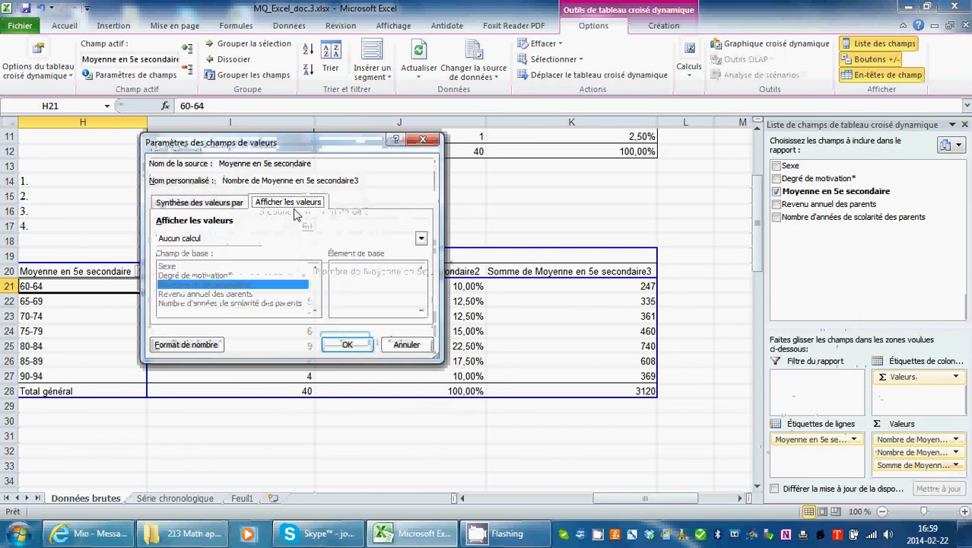
{"action": "left_click", "coordinate": [286, 240]}
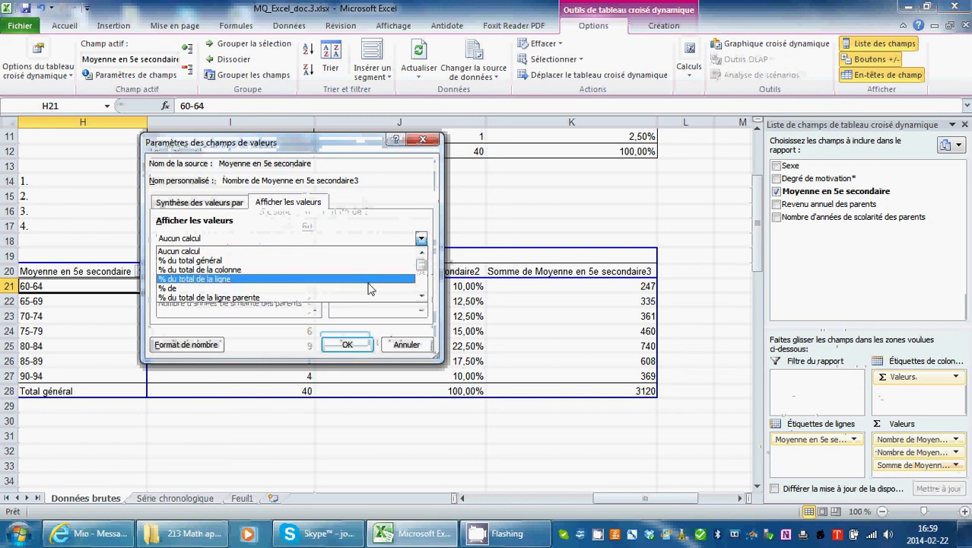
{"action": "left_click", "coordinate": [422, 297]}
{"action": "left_click", "coordinate": [422, 298]}
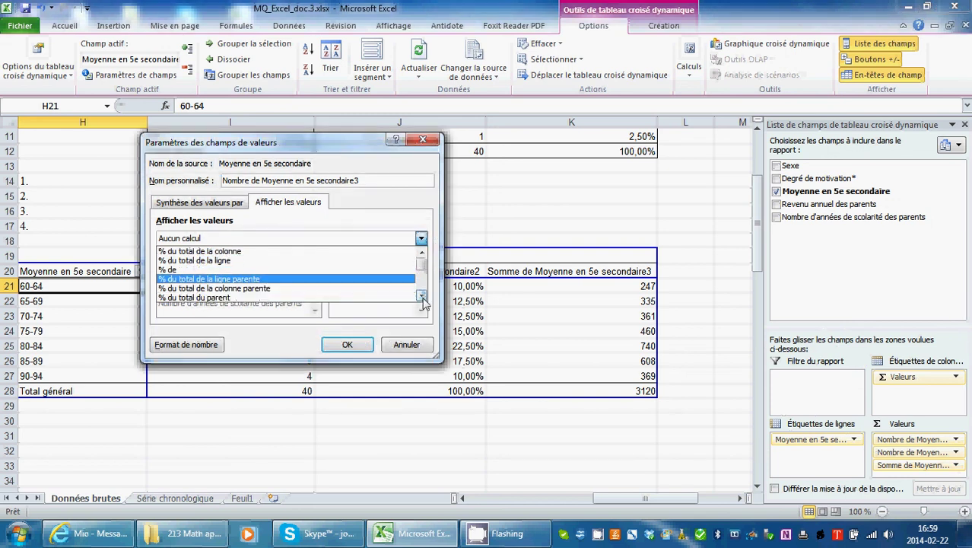
{"action": "left_click", "coordinate": [422, 298]}
{"action": "left_click", "coordinate": [422, 298]}
{"action": "left_click", "coordinate": [422, 297]}
{"action": "left_click", "coordinate": [422, 298]}
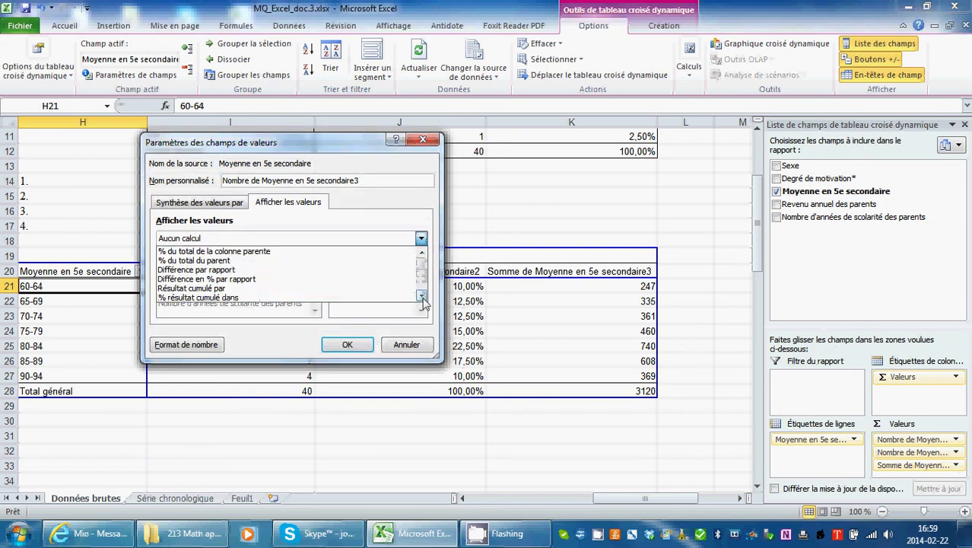
{"action": "left_click", "coordinate": [422, 298]}
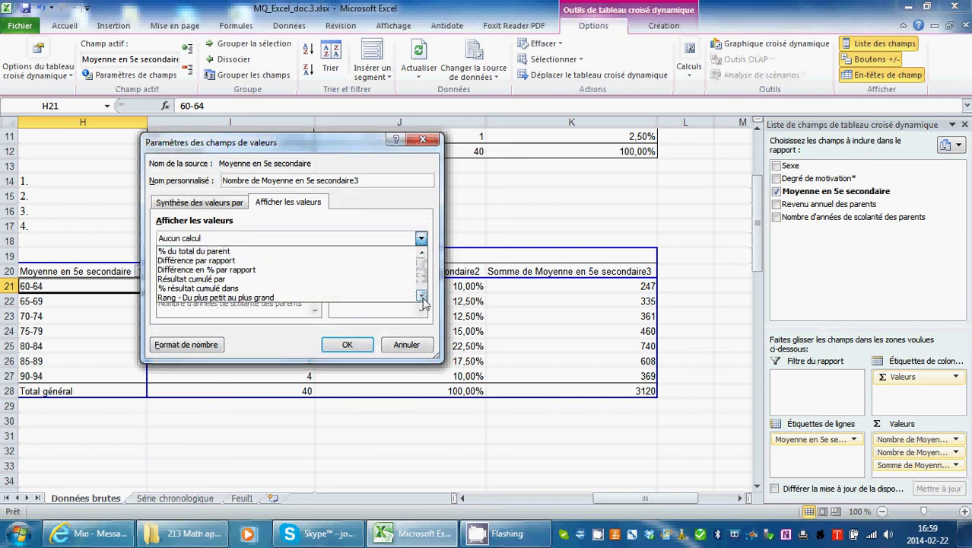
{"action": "left_click", "coordinate": [221, 293]}
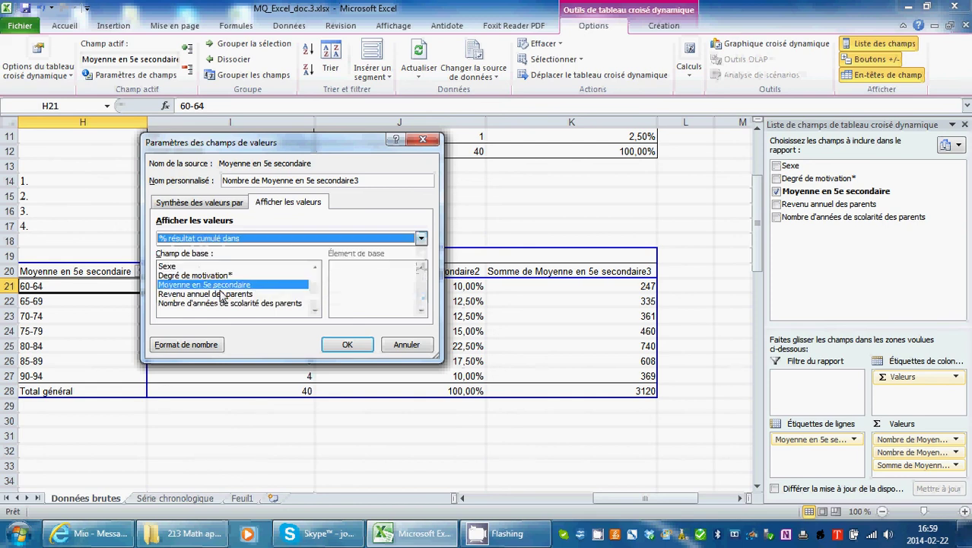
{"action": "left_click", "coordinate": [344, 346]}
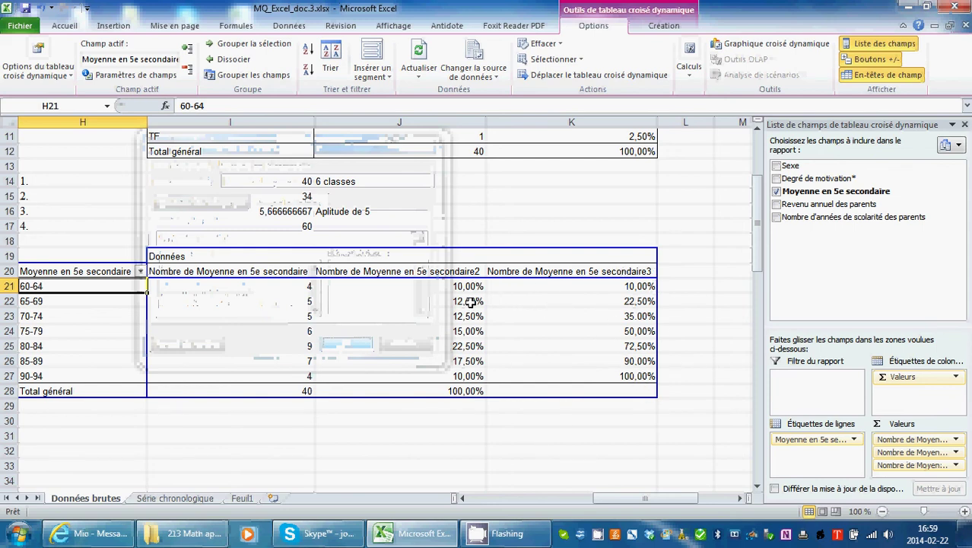
- Copy the pivot table in H19:K28, insert a new worksheet and select its cell B3 as the destination
{"action": "mouse_move", "coordinate": [457, 305]}
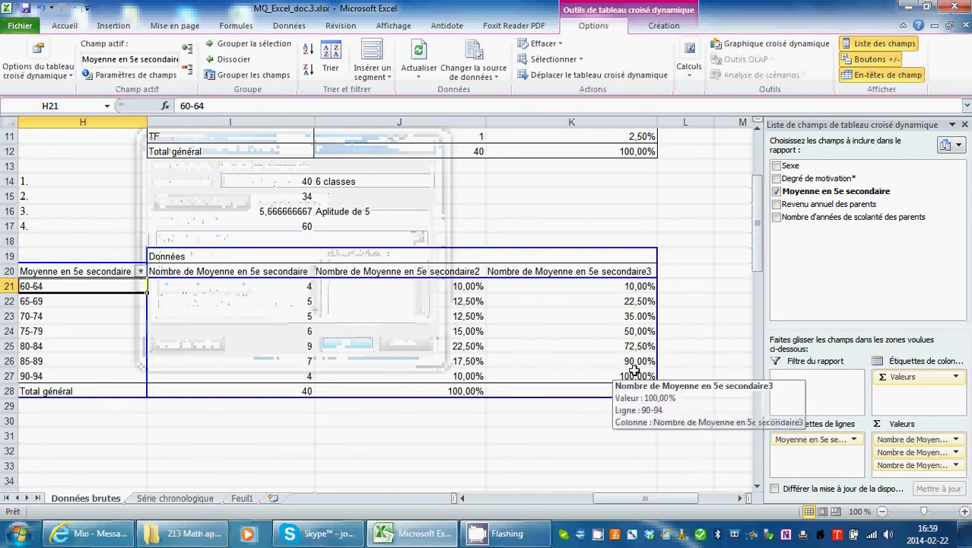
{"action": "mouse_move", "coordinate": [667, 497]}
{"action": "left_mouse_down"}
{"action": "mouse_move", "coordinate": [642, 509]}
{"action": "mouse_move", "coordinate": [661, 504]}
{"action": "left_mouse_up"}
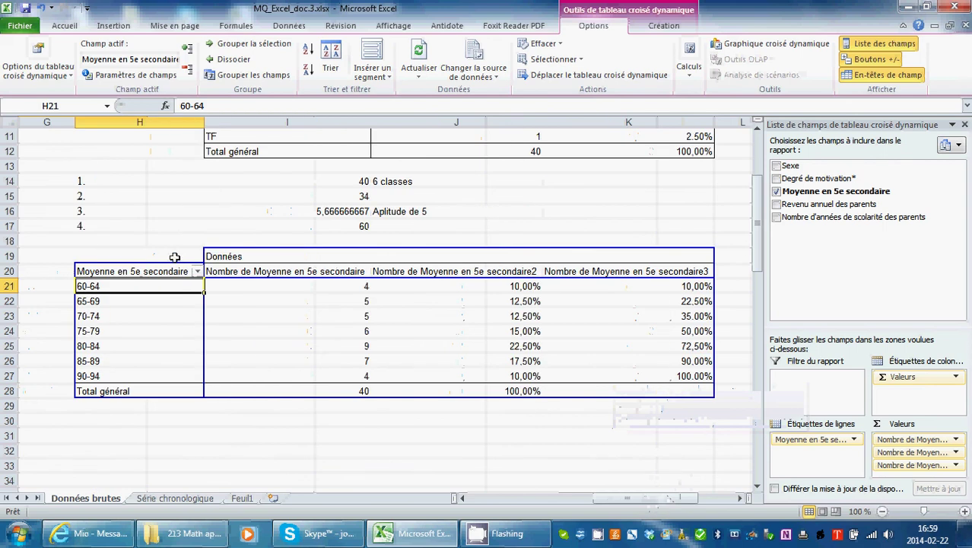
{"action": "left_click_drag", "start_coordinate": [174, 258], "coordinate": [607, 395]}
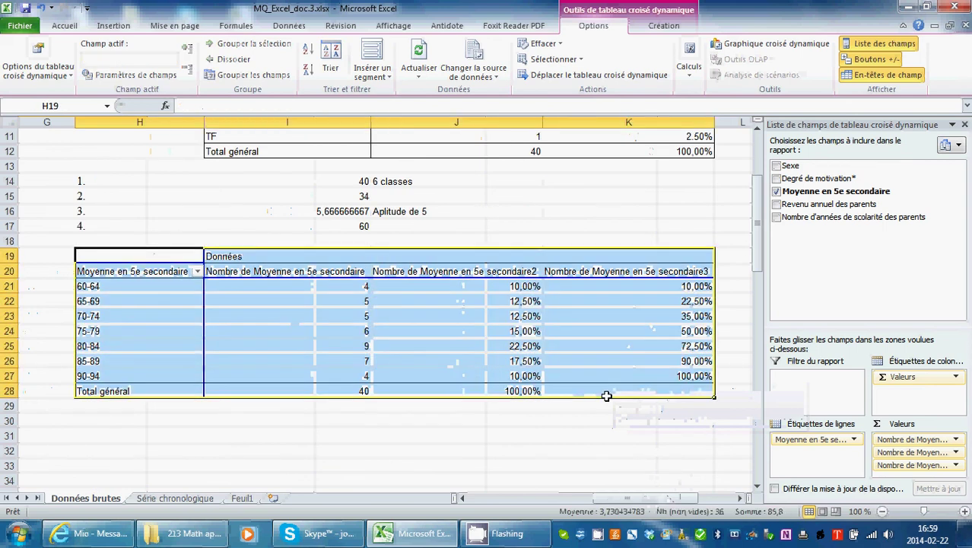
{"action": "key", "text": "ctrl+c"}
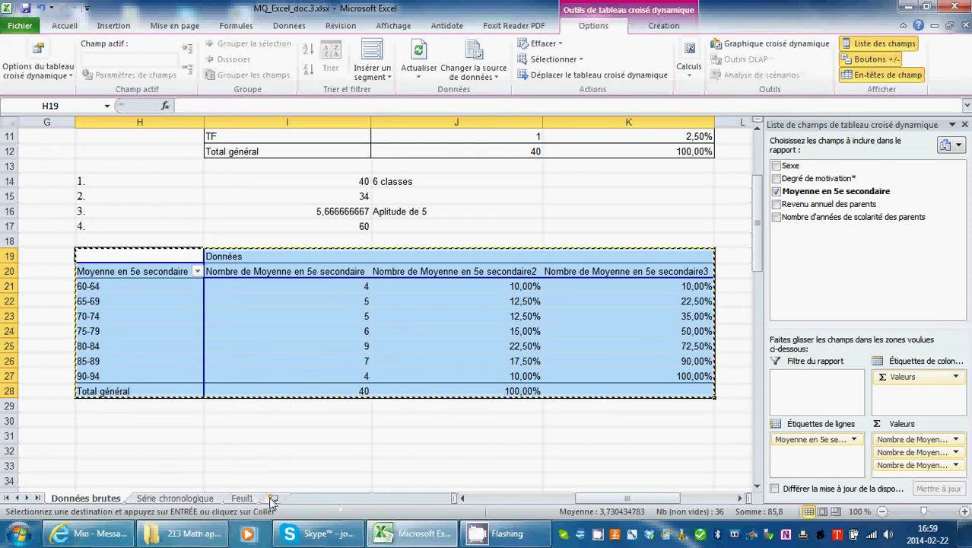
{"action": "left_click", "coordinate": [272, 499]}
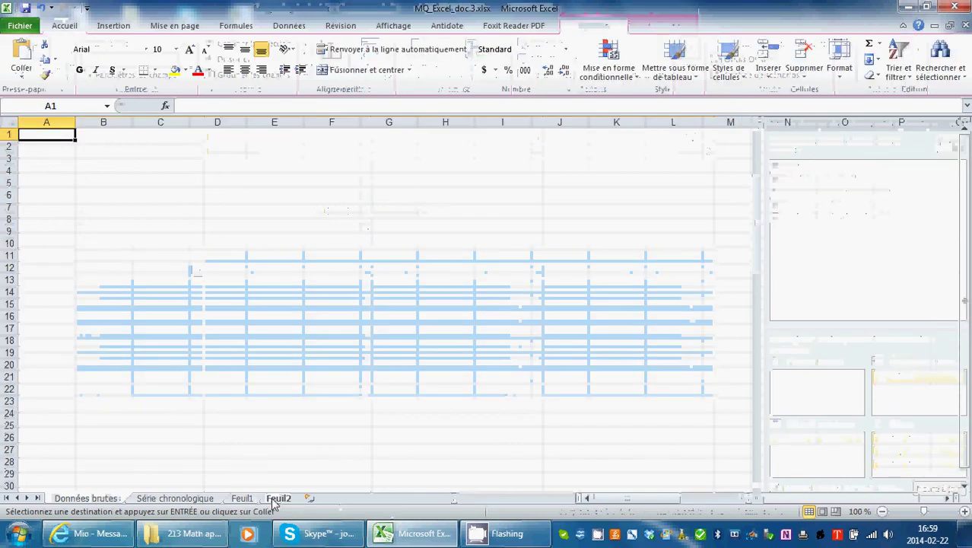
{"action": "left_click", "coordinate": [102, 162]}
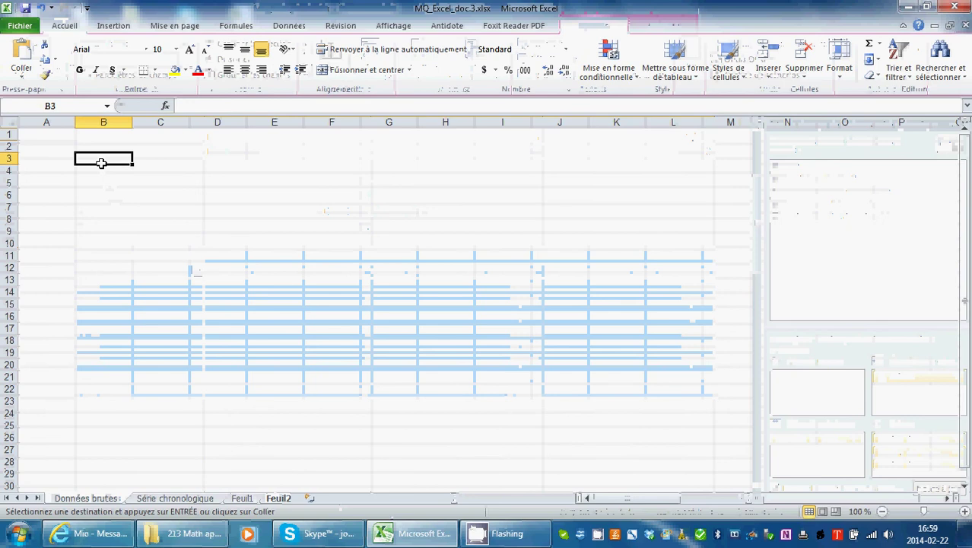
- Try an ordinary paste of the copied pivot table at cell B3 of the new sheet, and undo it
{"action": "key", "text": "ctrl+v"}
{"action": "left_click", "coordinate": [363, 339]}
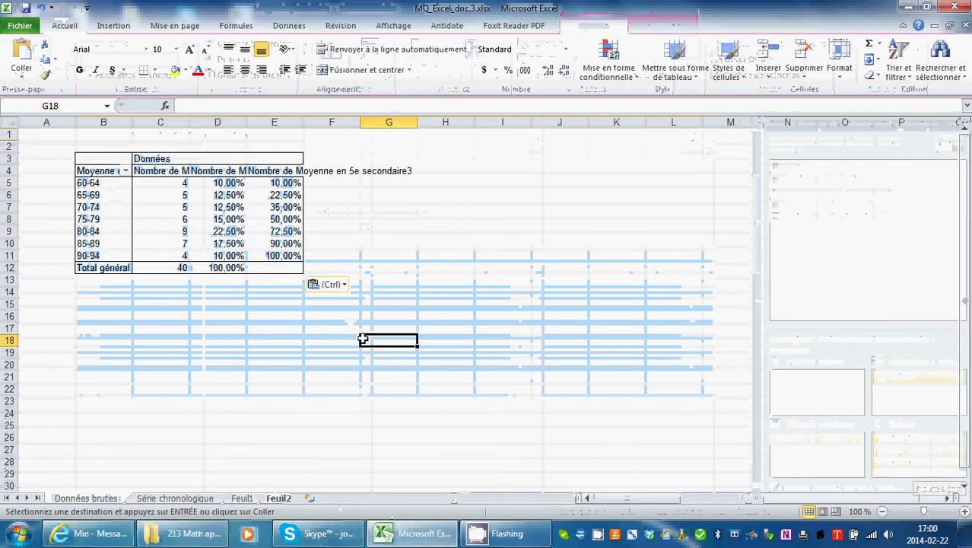
{"action": "key", "text": "ctrl+z"}
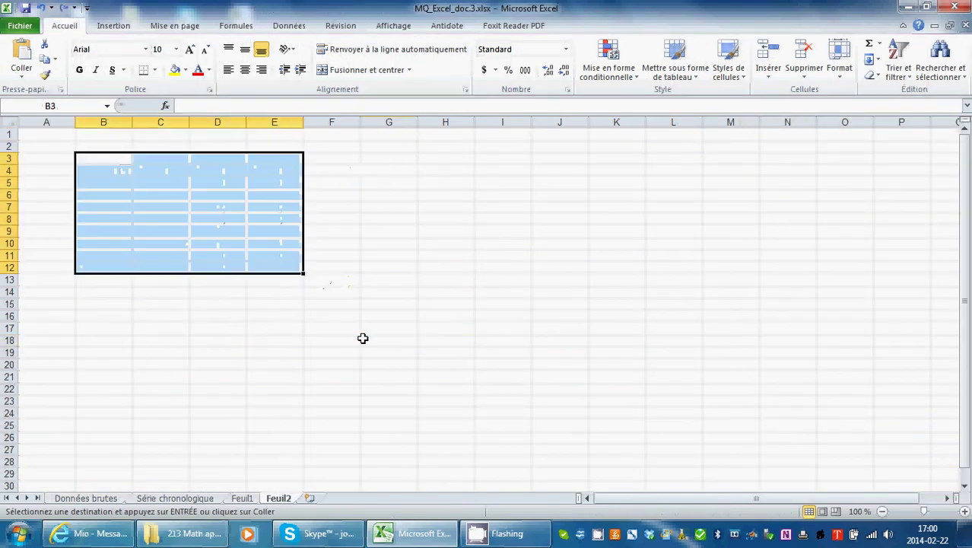
- Paste only the values of the copied pivot table at cell B3 using the special paste option Valeurs
{"action": "left_click", "coordinate": [22, 81]}
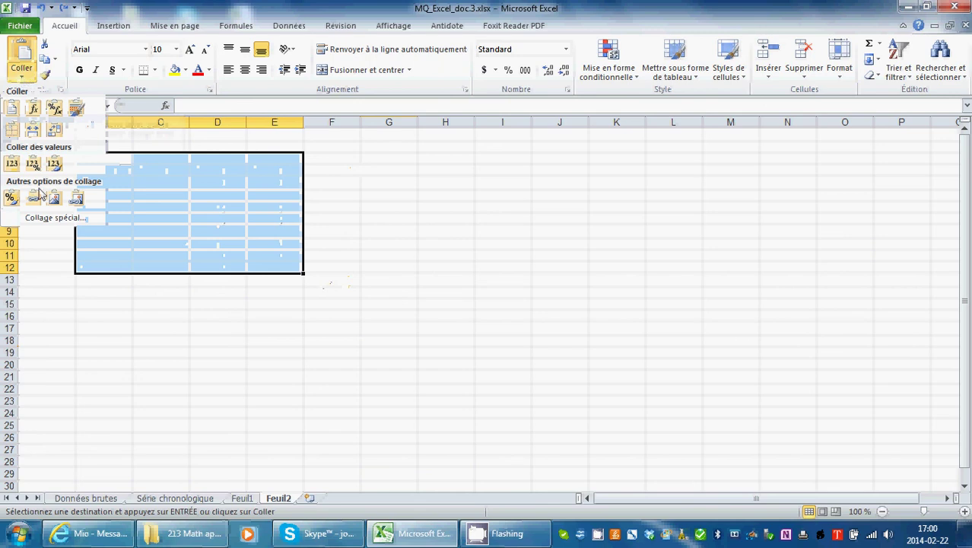
{"action": "left_click", "coordinate": [44, 217]}
{"action": "left_click", "coordinate": [120, 202]}
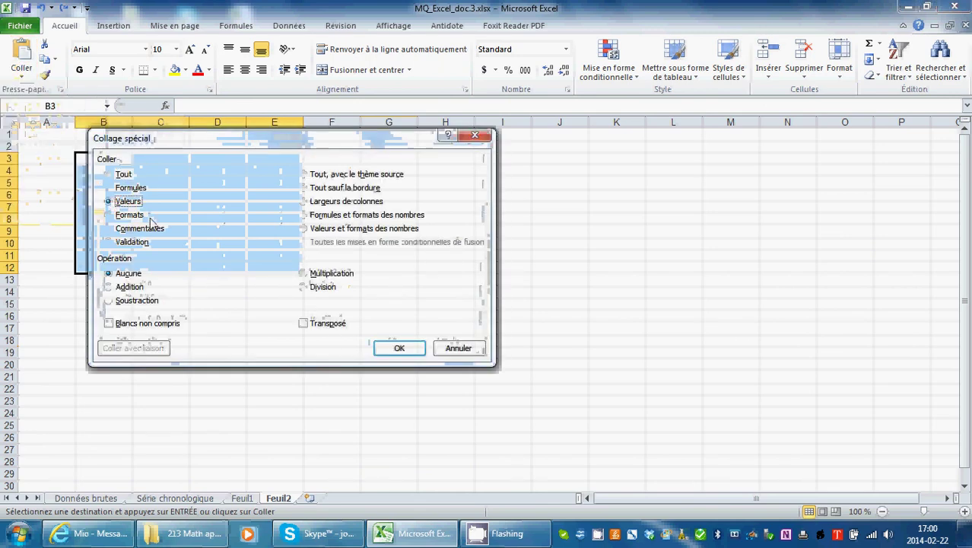
{"action": "left_click", "coordinate": [402, 349]}
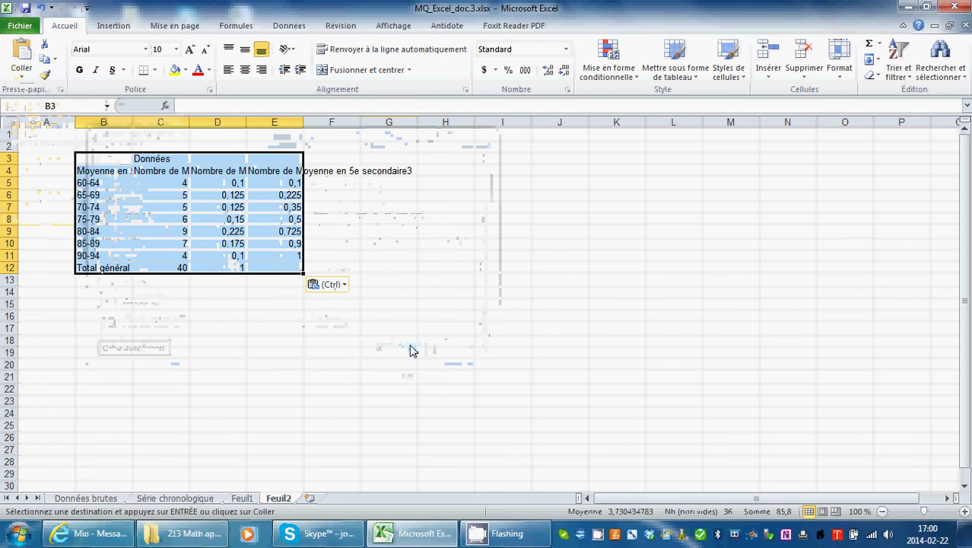
{"action": "left_click", "coordinate": [252, 325]}
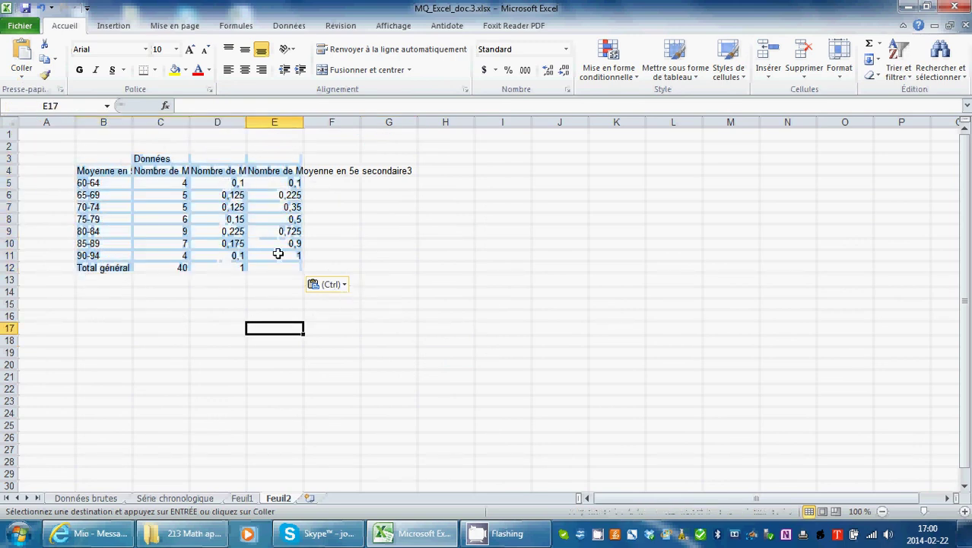
- Format cells D5:E12 as percentages with one decimal place
{"action": "left_click", "coordinate": [217, 182]}
{"action": "left_click_drag", "start_coordinate": [217, 182], "coordinate": [269, 269]}
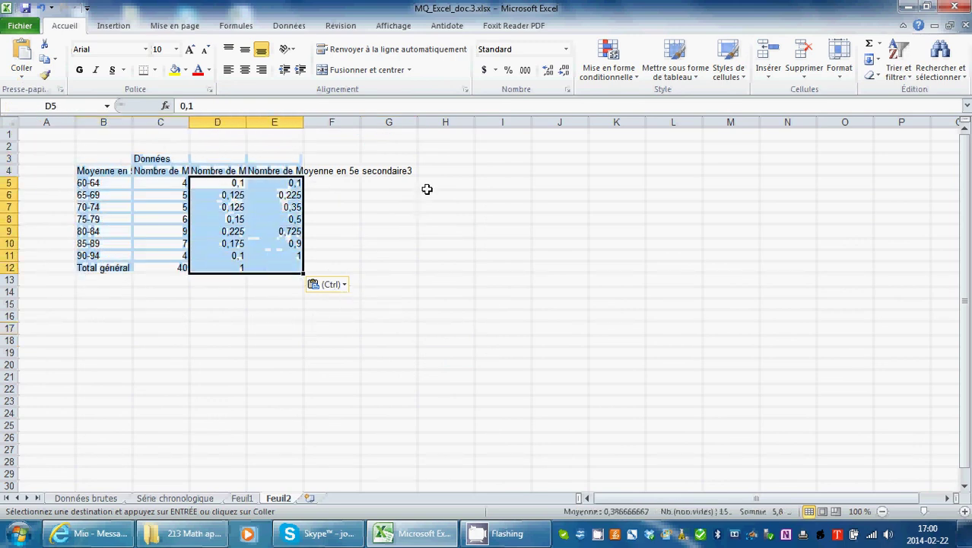
{"action": "left_click", "coordinate": [508, 70]}
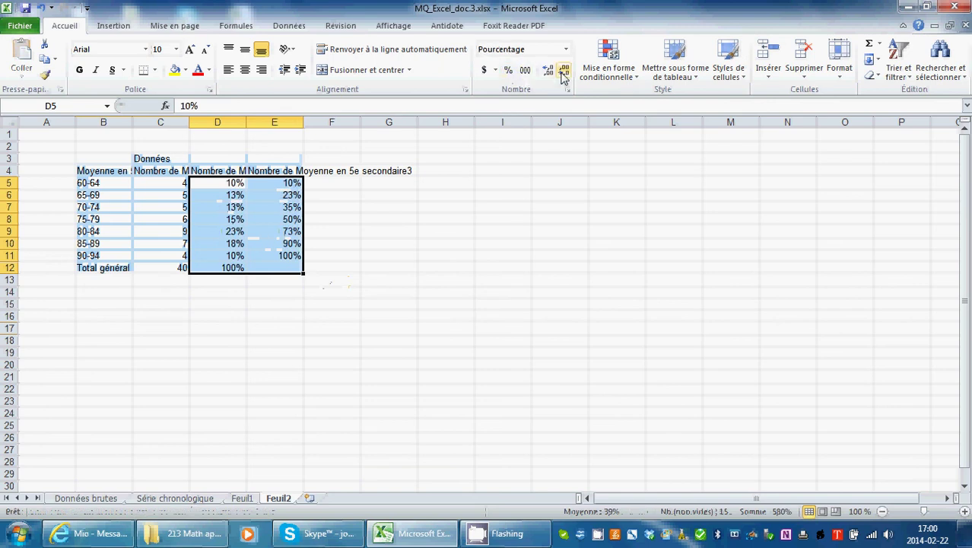
{"action": "left_click", "coordinate": [549, 73]}
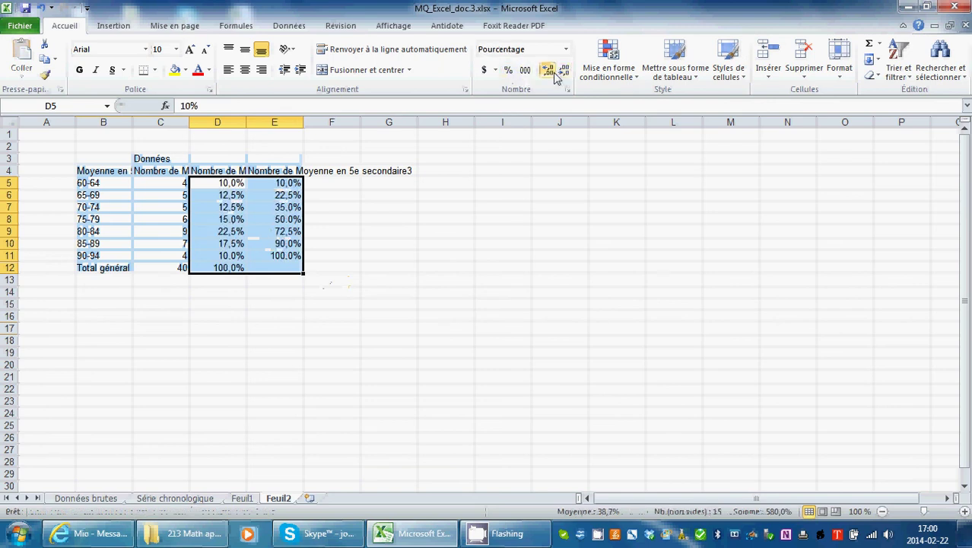
{"action": "left_click", "coordinate": [395, 325]}
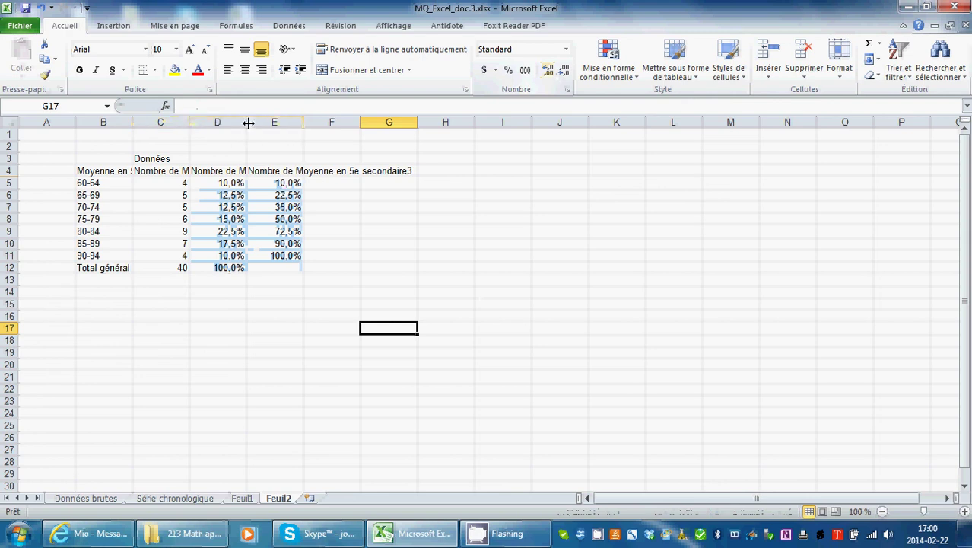
- Widen columns D and C slightly, and widen column B until the full heading Moyenne en 5e secondaire fits
{"action": "left_click_drag", "start_coordinate": [247, 123], "coordinate": [290, 124]}
{"action": "left_click_drag", "start_coordinate": [191, 123], "coordinate": [205, 123]}
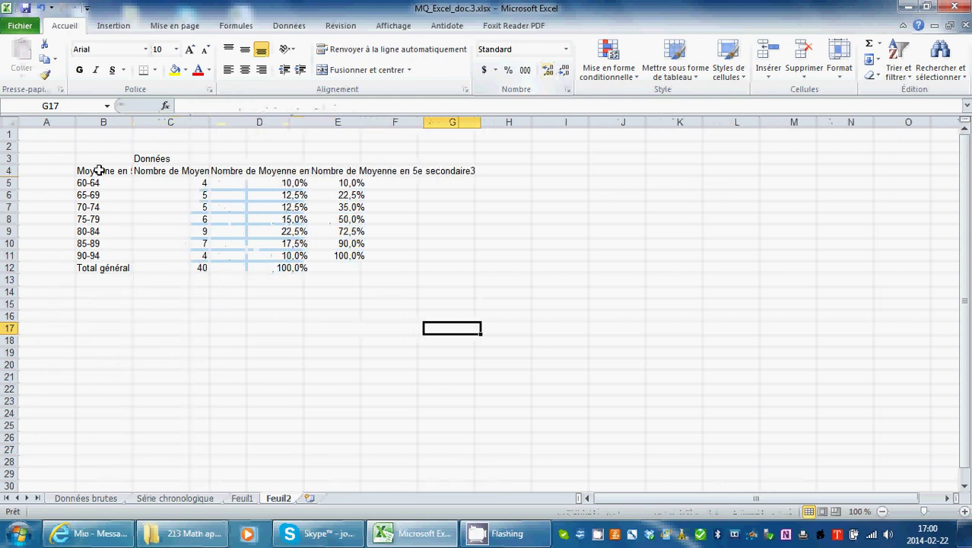
{"action": "left_click", "coordinate": [97, 170]}
{"action": "left_click_drag", "start_coordinate": [134, 122], "coordinate": [208, 126]}
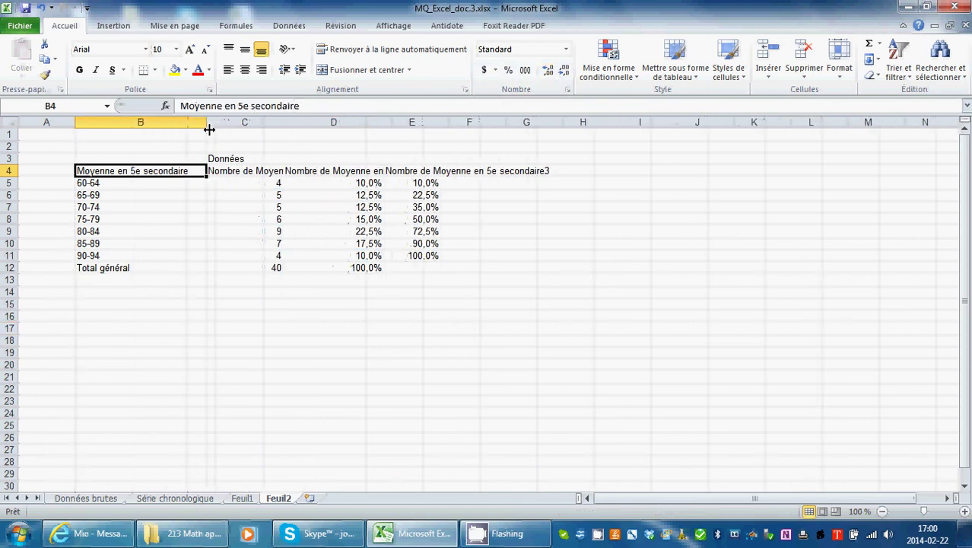
- Change the heading in cell C4 to "Nombre d'étudiants"
{"action": "left_click", "coordinate": [259, 171]}
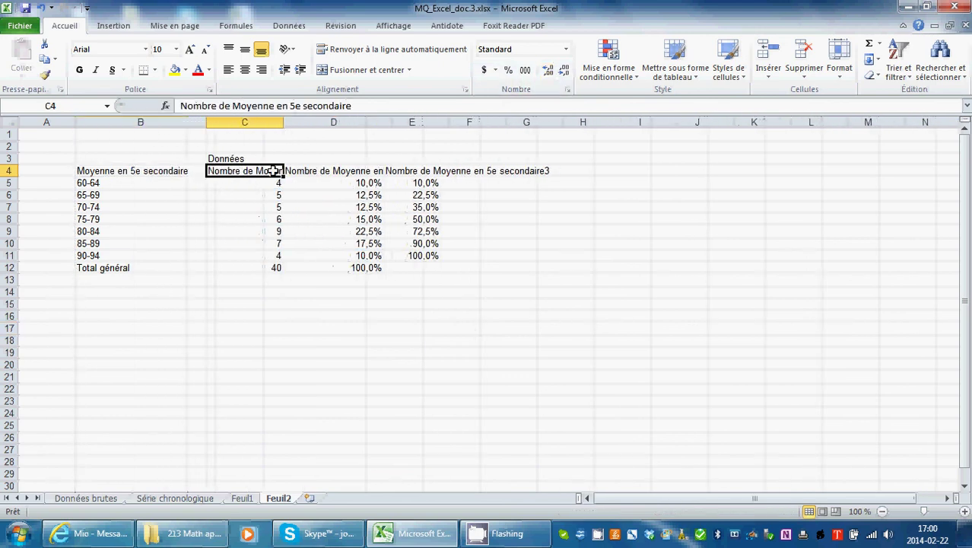
{"action": "left_click_drag", "start_coordinate": [368, 109], "coordinate": [219, 109]}
{"action": "type", "text": "d"}
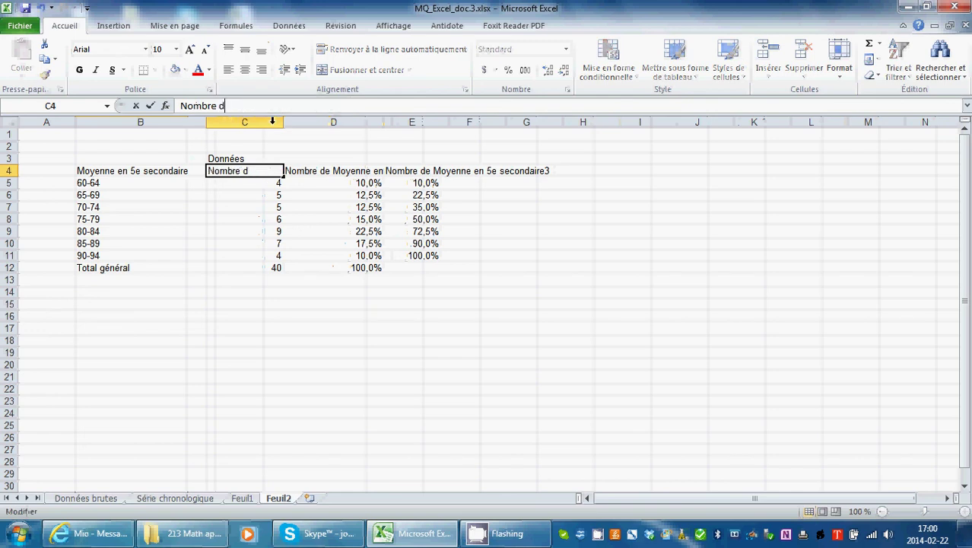
{"action": "type", "text": "'étudiants"}
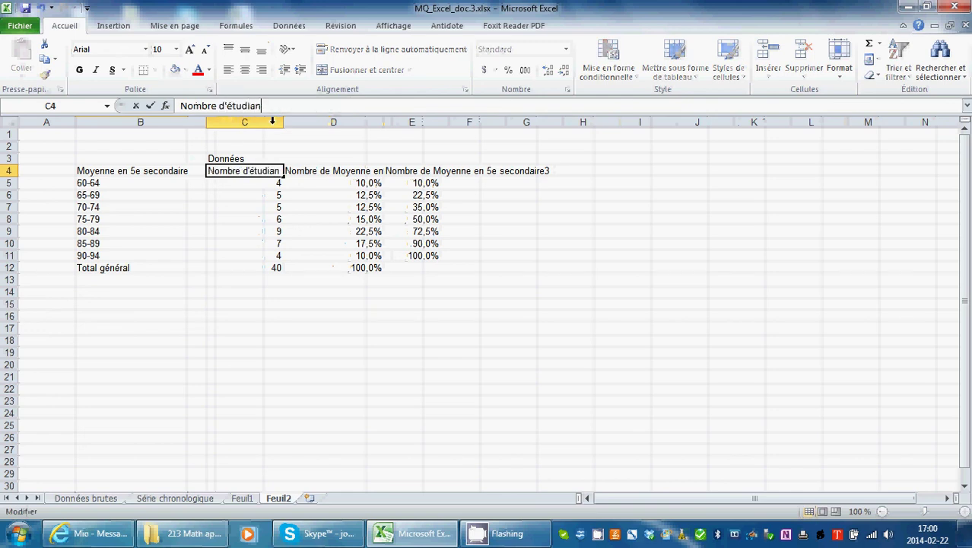
- Replace the heading in cell D4 with "Pourcentage d'étudiants"
{"action": "left_click", "coordinate": [318, 170]}
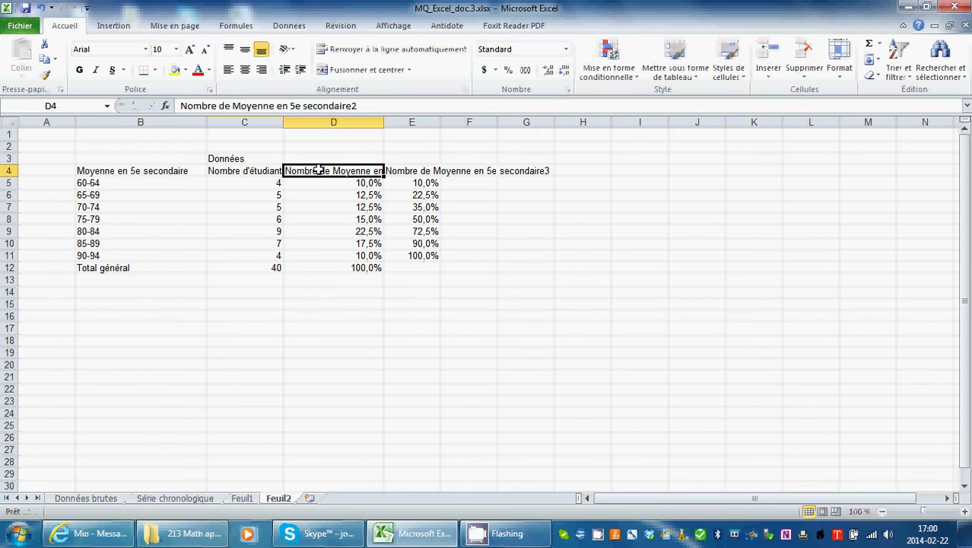
{"action": "left_click_drag", "start_coordinate": [373, 102], "coordinate": [168, 107]}
{"action": "type", "text": "P"}
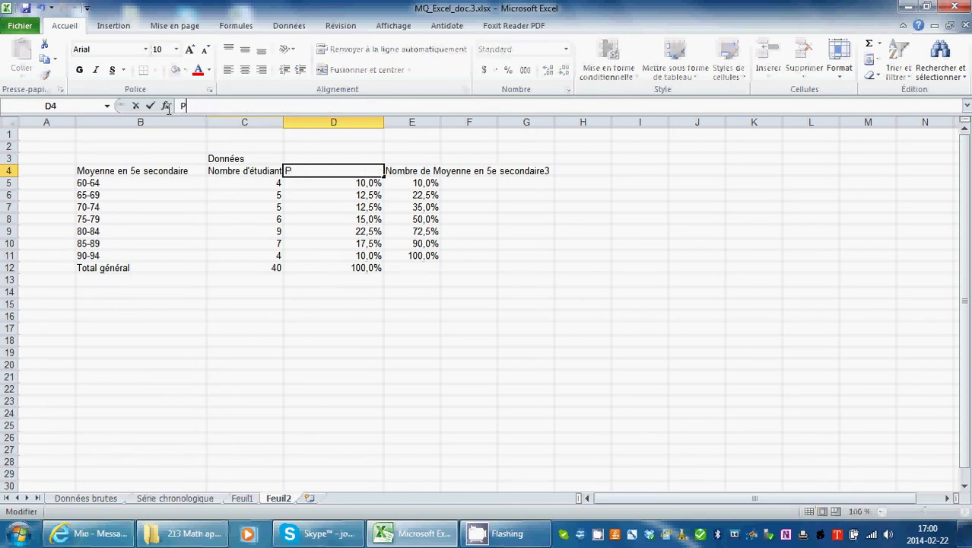
{"action": "type", "text": "ourcentage"}
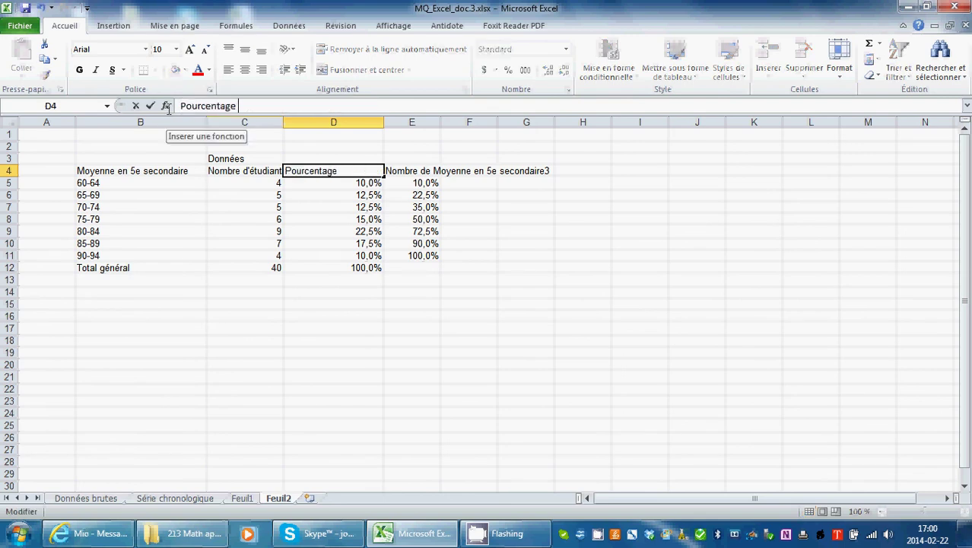
{"action": "type", "text": " d'étudiant"}
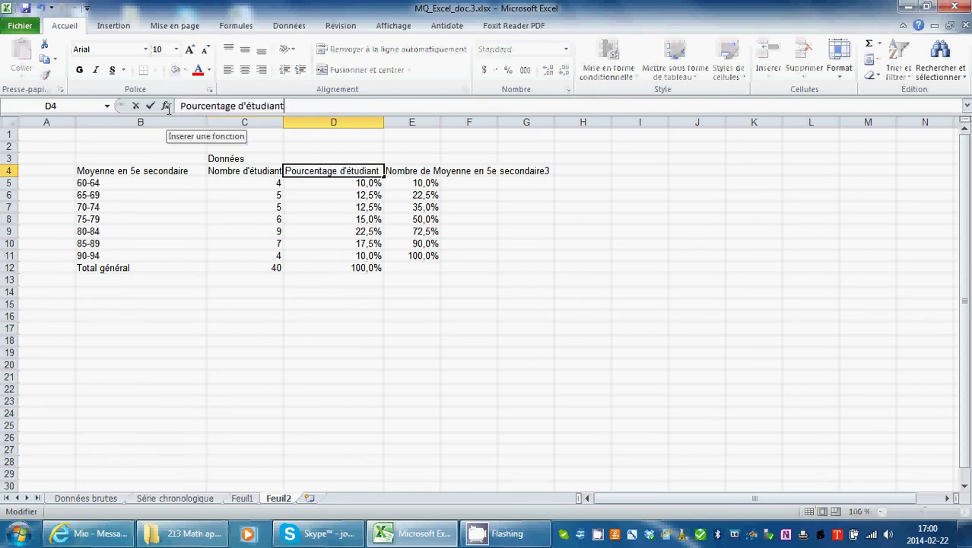
{"action": "type", "text": "s"}
{"action": "left_click", "coordinate": [457, 231]}
- Replace the heading in cell E4 with "Pourcentage cumulé"
{"action": "double_click", "coordinate": [396, 170]}
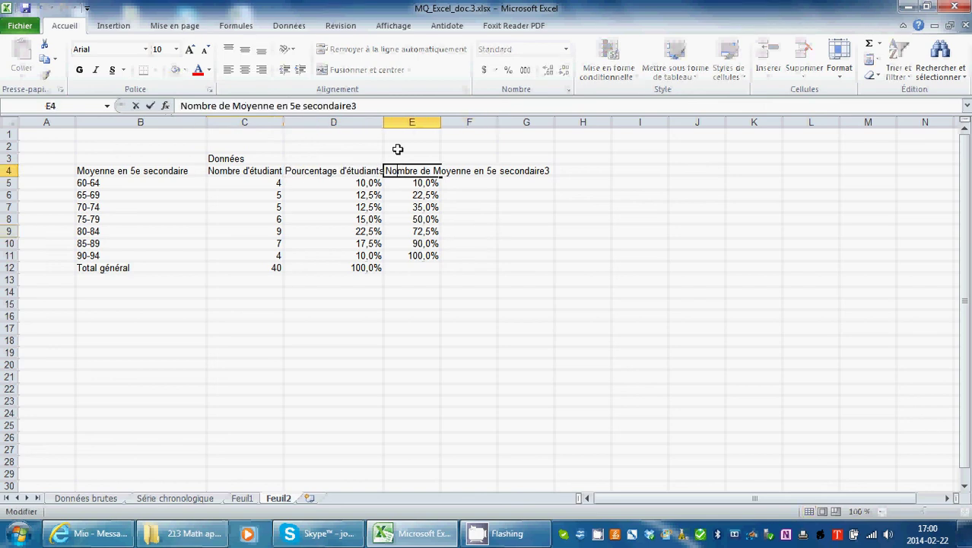
{"action": "left_click_drag", "start_coordinate": [381, 105], "coordinate": [165, 105]}
{"action": "type", "text": "P"}
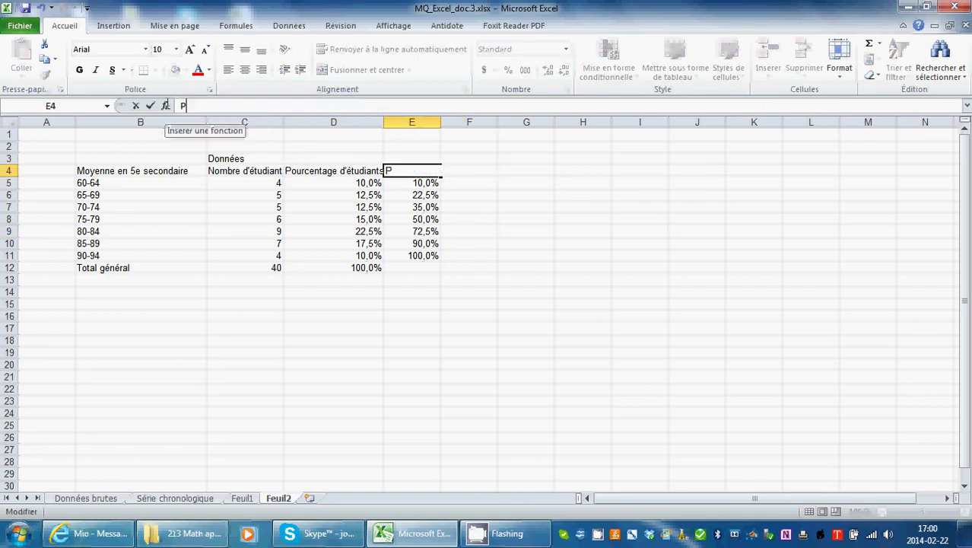
{"action": "type", "text": "ourcentag"}
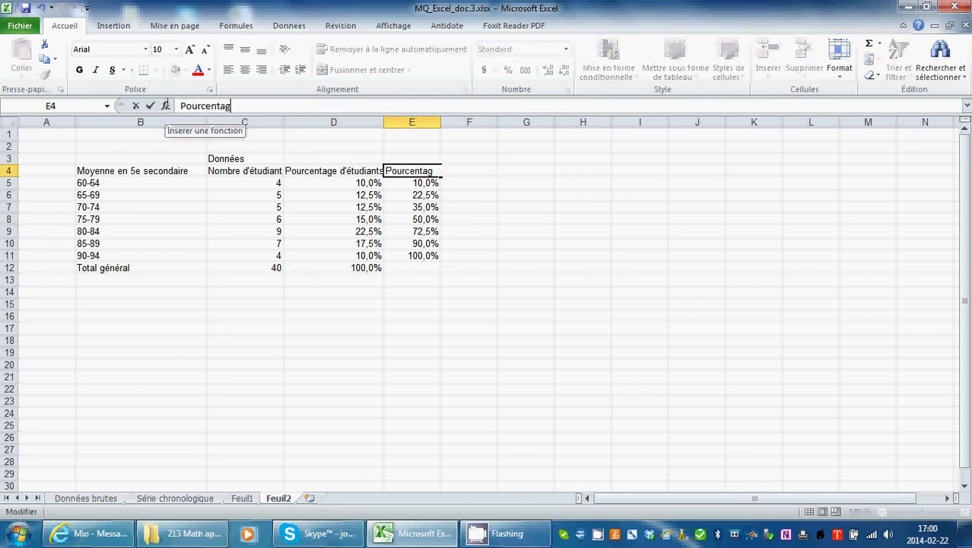
{"action": "type", "text": "e cu"}
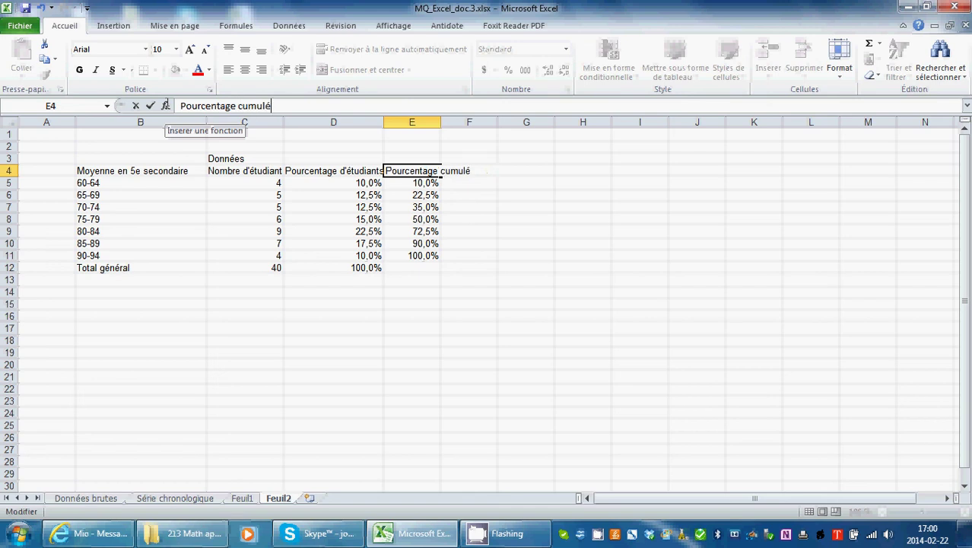
{"action": "type", "text": "mulé"}
{"action": "left_click", "coordinate": [502, 327]}
- Merge and centre cells B3:E3 and replace their text with the title "Répartition des 40 étudiants selon la moyenne en 5e secondaire"
{"action": "left_click_drag", "start_coordinate": [174, 158], "coordinate": [410, 158]}
{"action": "left_click", "coordinate": [357, 69]}
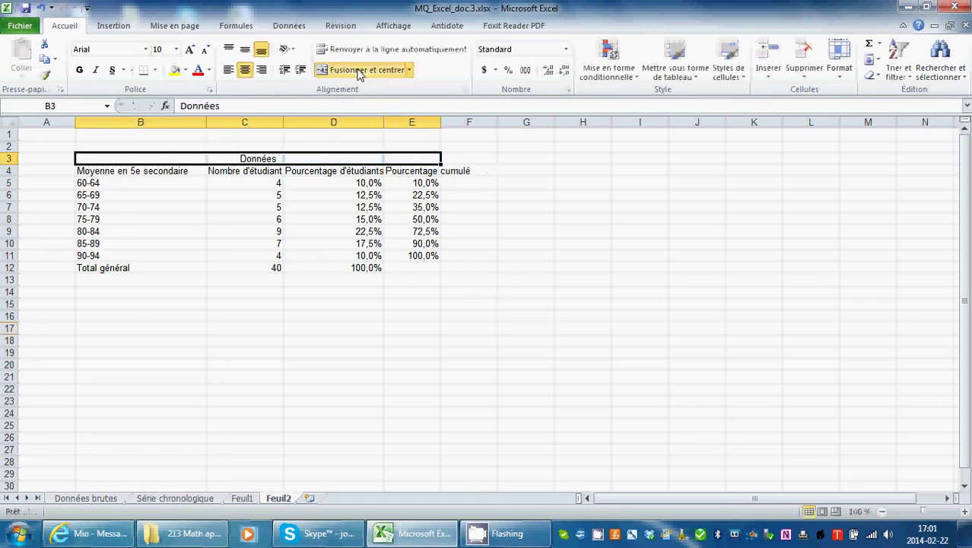
{"action": "left_click_drag", "start_coordinate": [227, 106], "coordinate": [178, 105]}
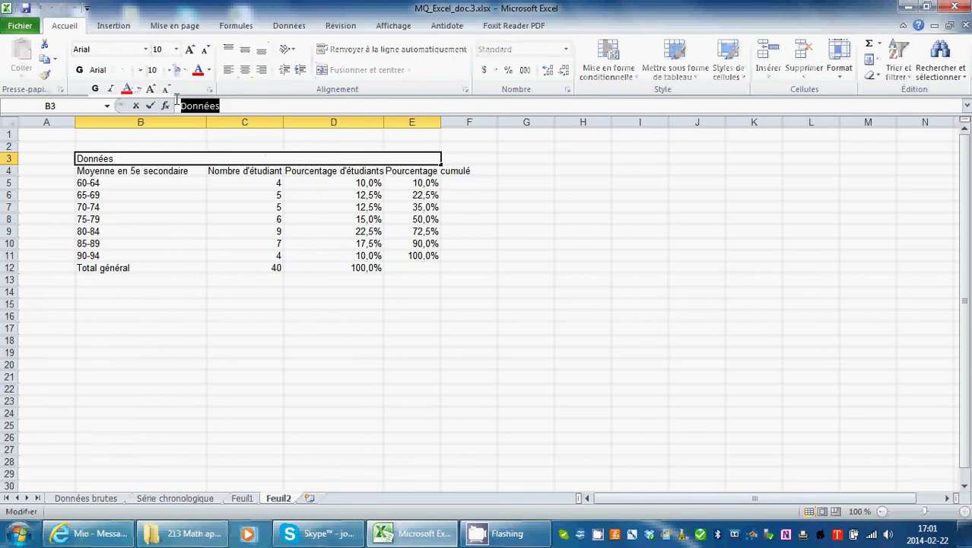
{"action": "type", "text": "Répartition d"}
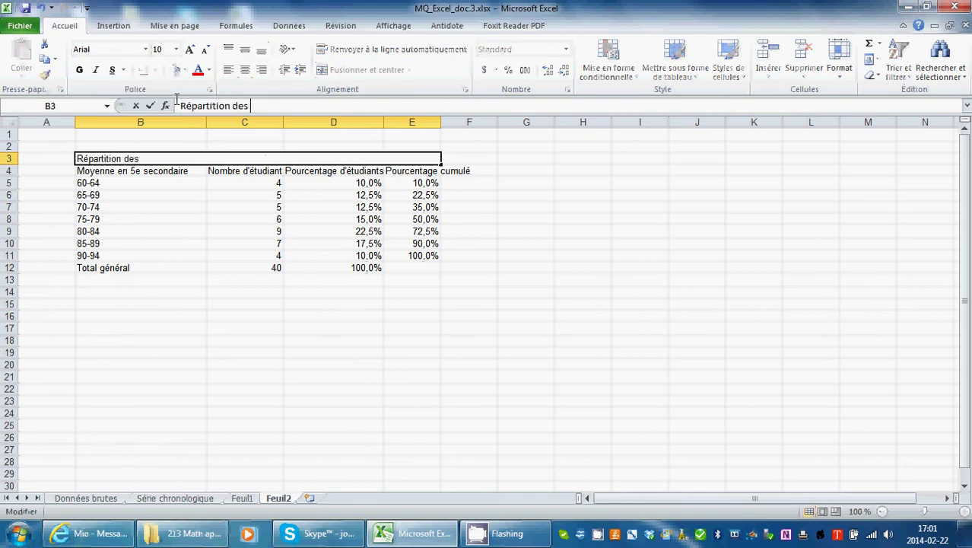
{"action": "type", "text": "es 40 étudi"}
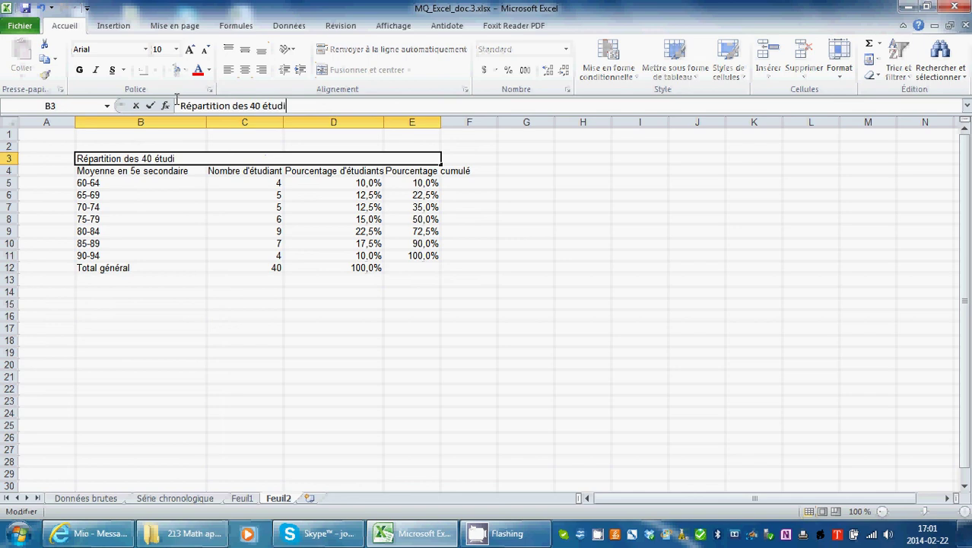
{"action": "type", "text": "ants selon"}
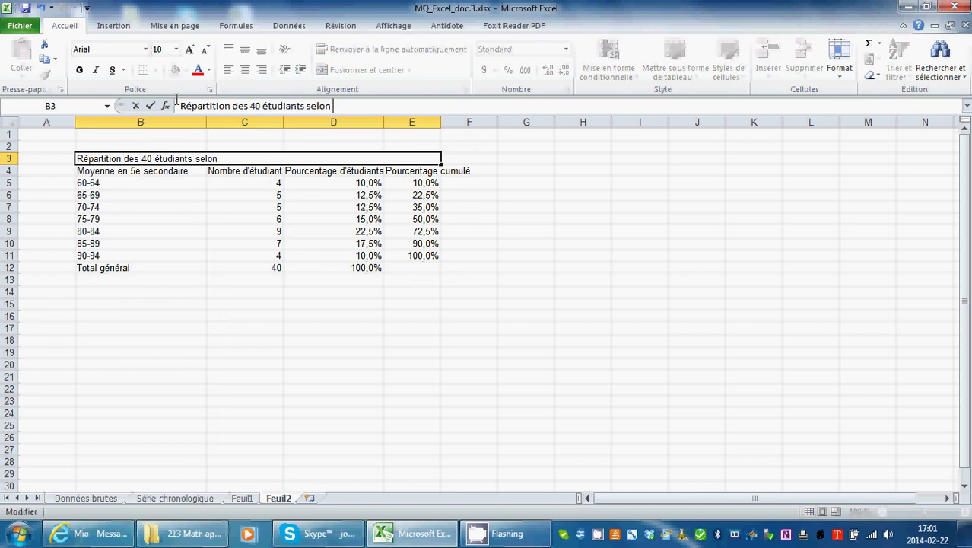
{"action": "type", "text": " la moyenne "}
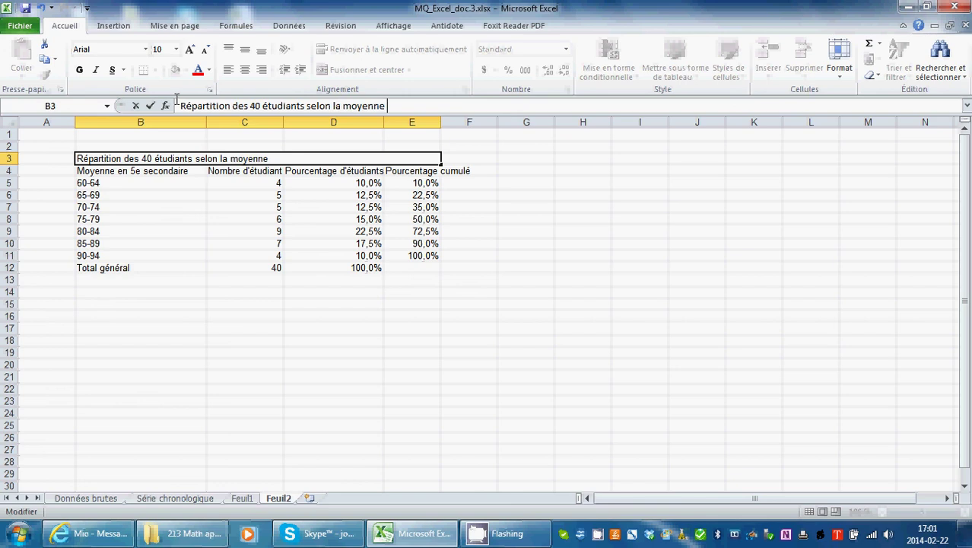
{"action": "type", "text": "en 5e secondaire"}
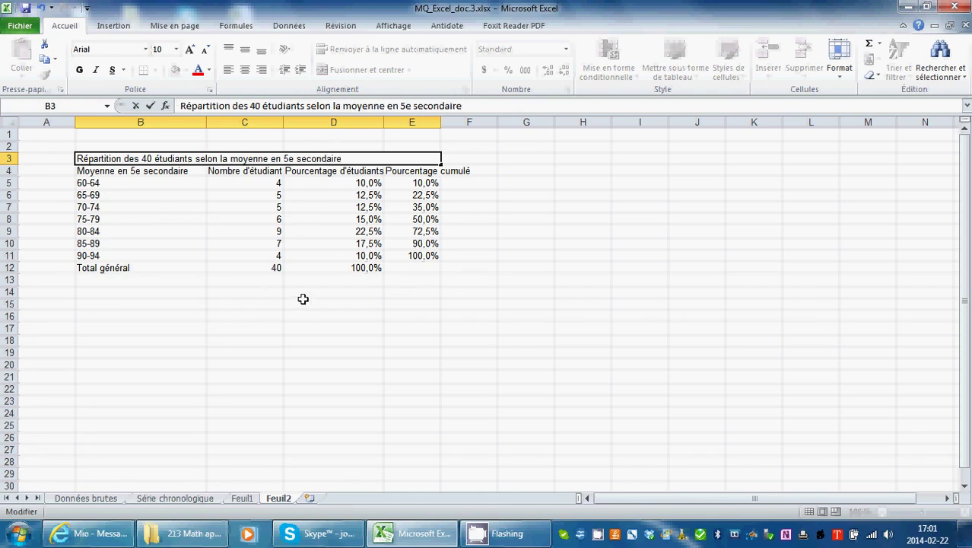
{"action": "left_click", "coordinate": [169, 340]}
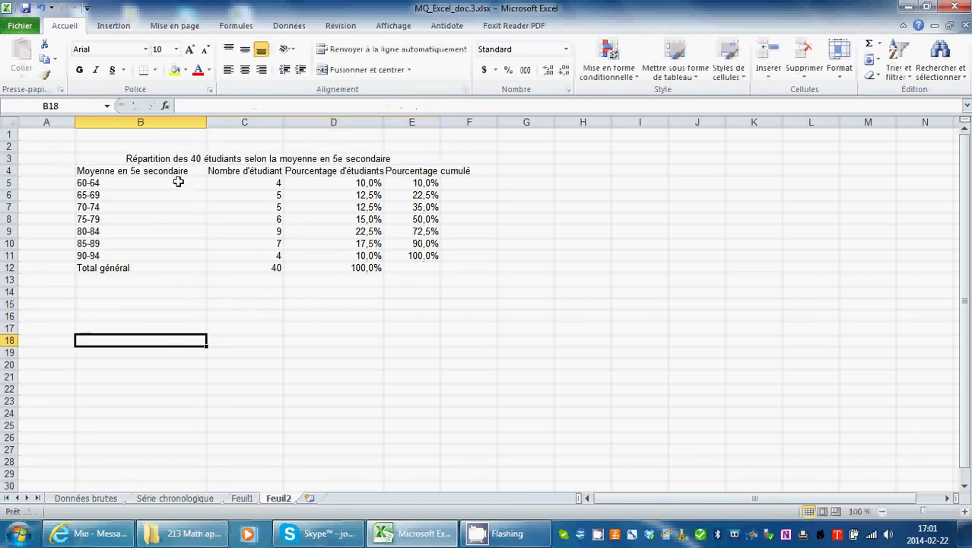
- Turn on automatic text wrapping for the title and heading rows, B3:E4, through the cell format settings
{"action": "left_click", "coordinate": [256, 174]}
{"action": "left_click", "coordinate": [339, 173]}
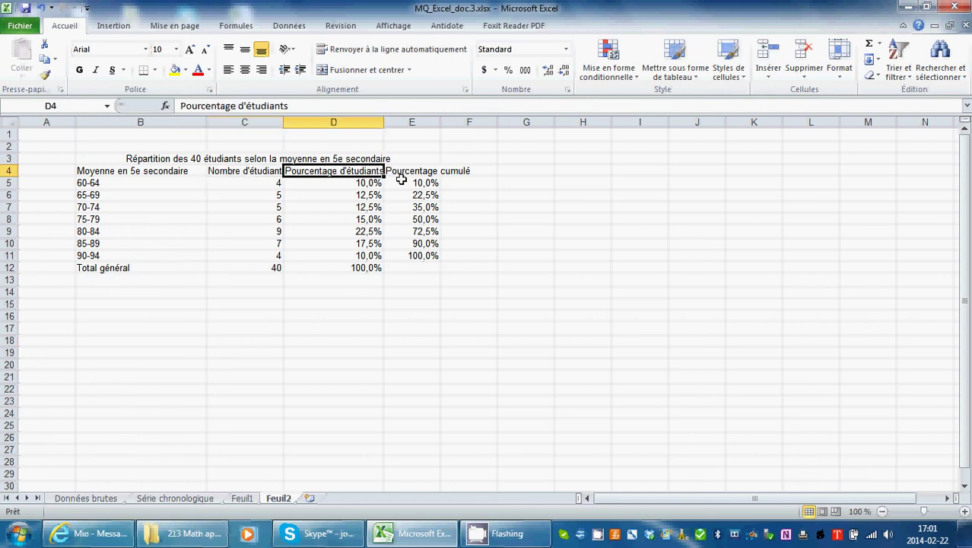
{"action": "left_click", "coordinate": [232, 160]}
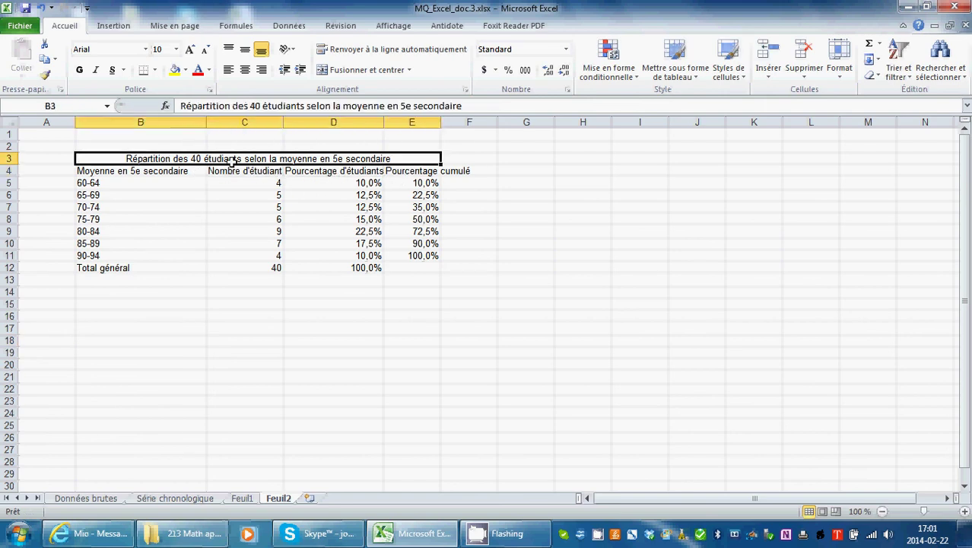
{"action": "left_click_drag", "start_coordinate": [232, 160], "coordinate": [427, 172]}
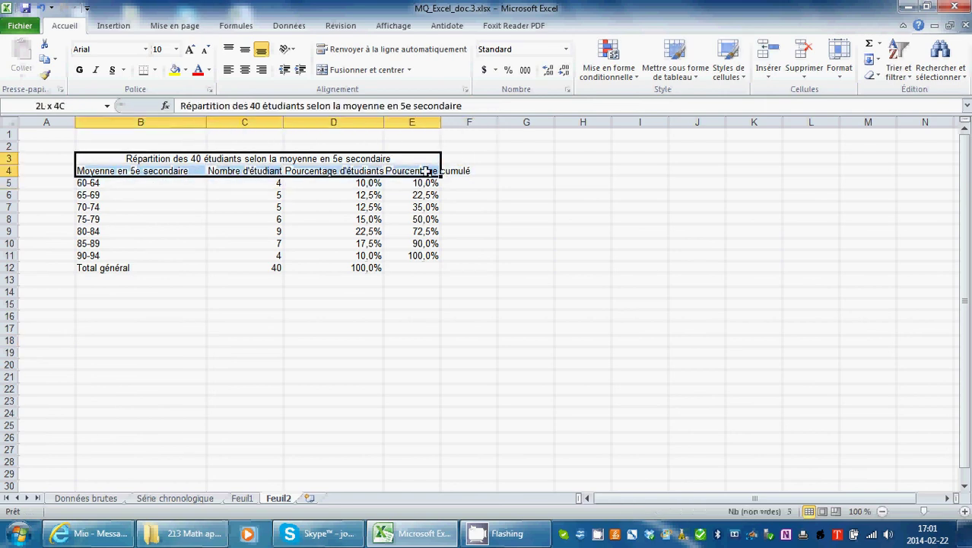
{"action": "right_click", "coordinate": [239, 164]}
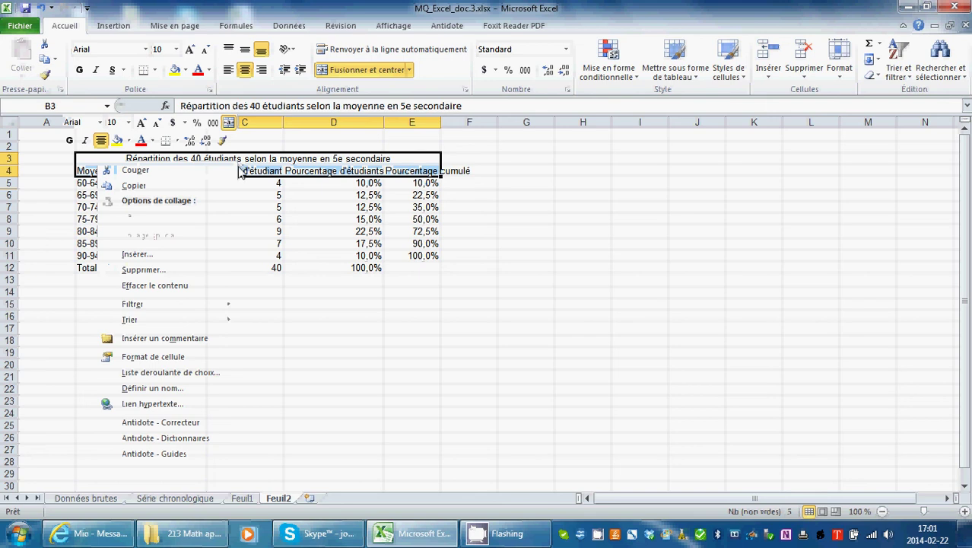
{"action": "left_click", "coordinate": [167, 358]}
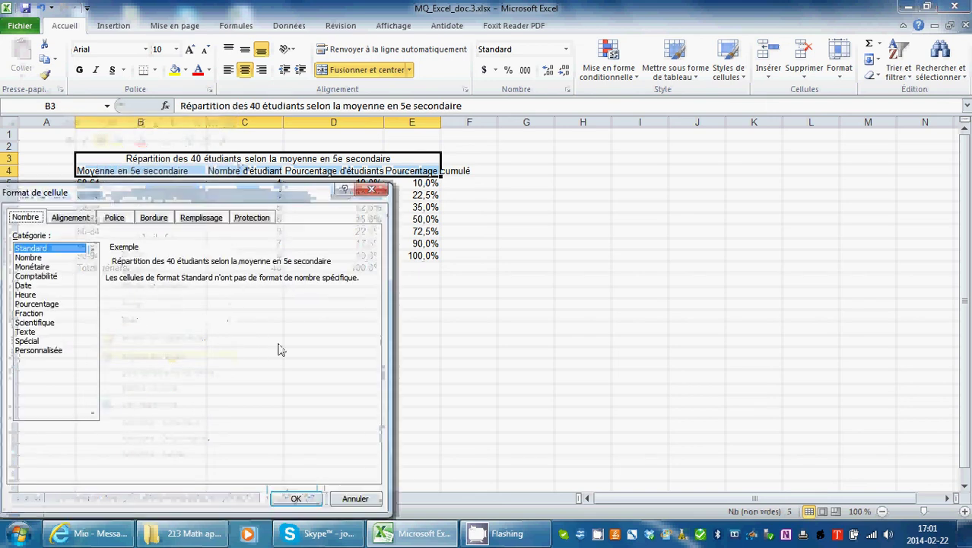
{"action": "left_click", "coordinate": [74, 219]}
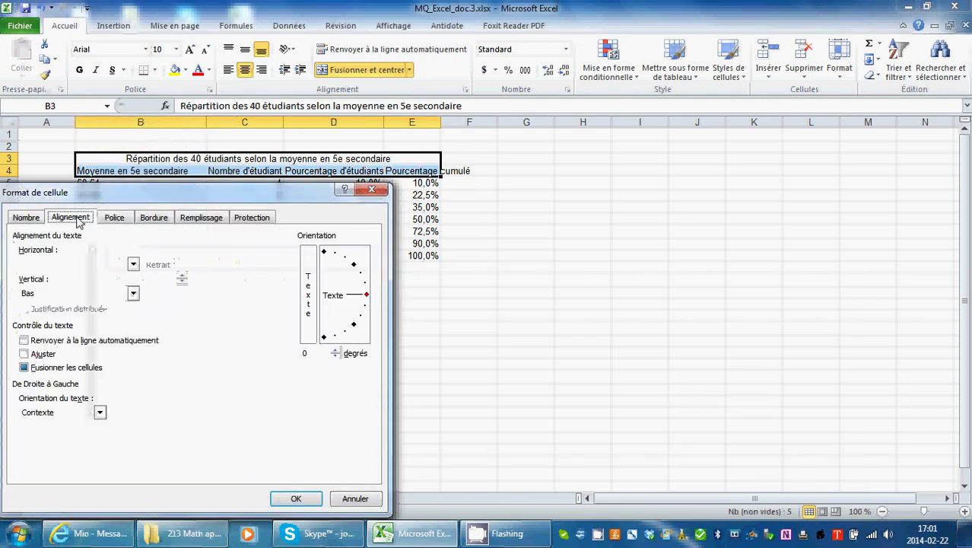
{"action": "left_click", "coordinate": [61, 342]}
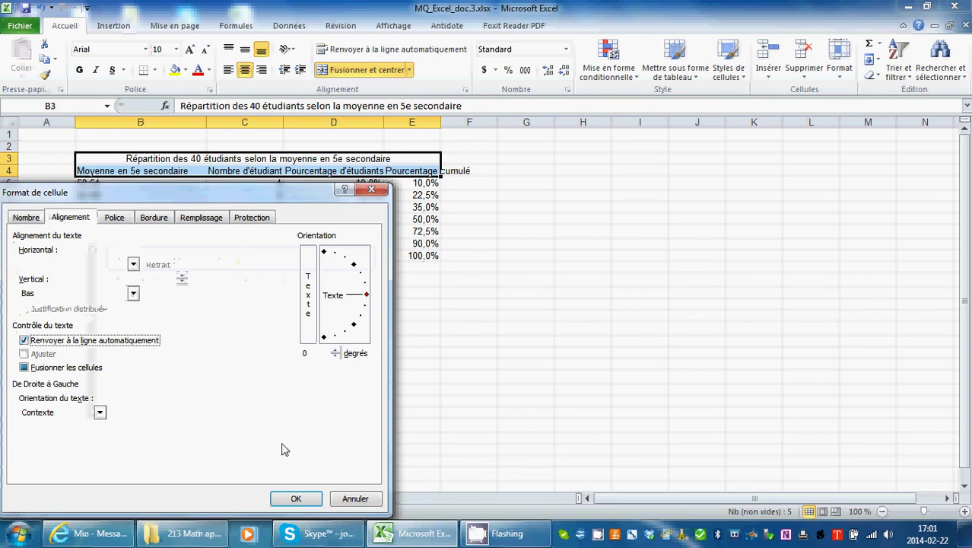
{"action": "left_click", "coordinate": [294, 499]}
{"action": "left_click", "coordinate": [411, 389]}
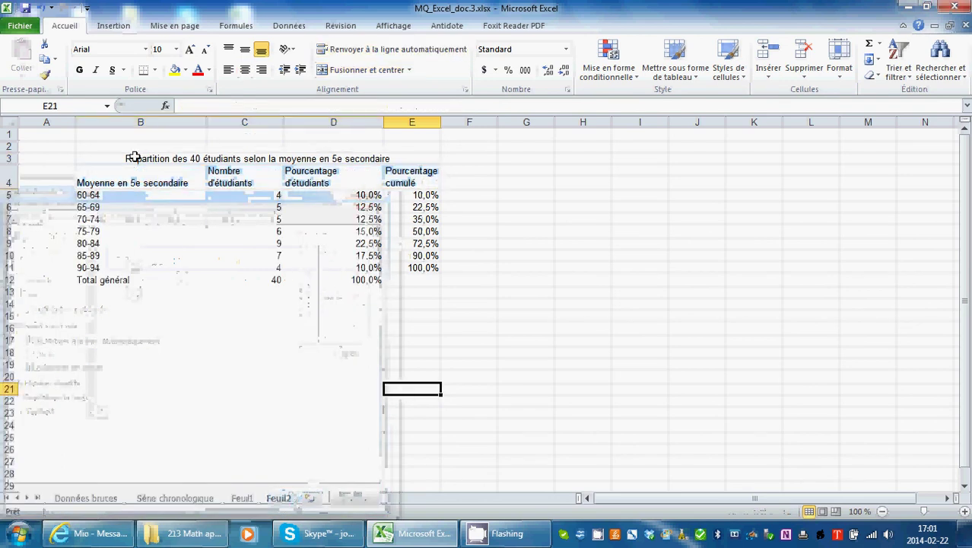
- Centre the title and column headings in B3:E4 both vertically and horizontally
{"action": "left_click_drag", "start_coordinate": [133, 157], "coordinate": [369, 169]}
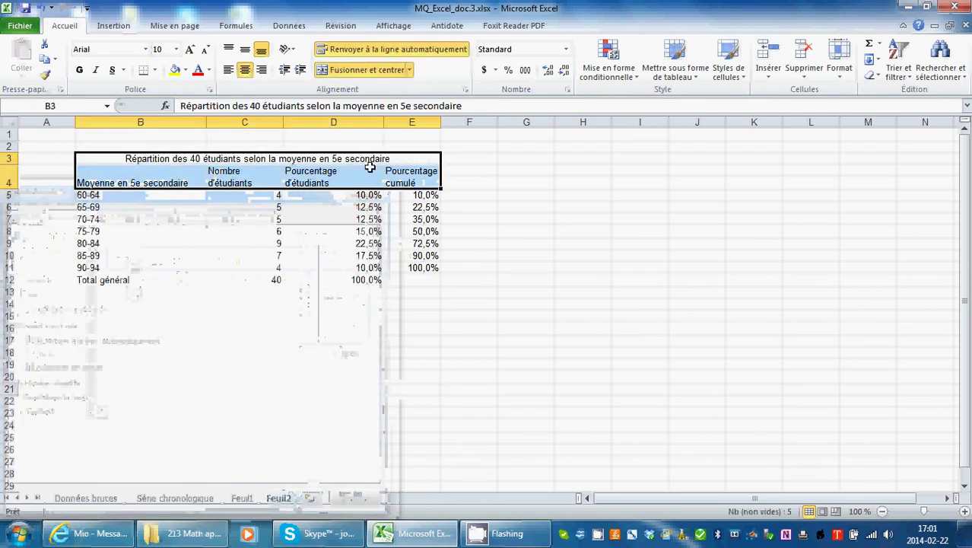
{"action": "left_click", "coordinate": [245, 51]}
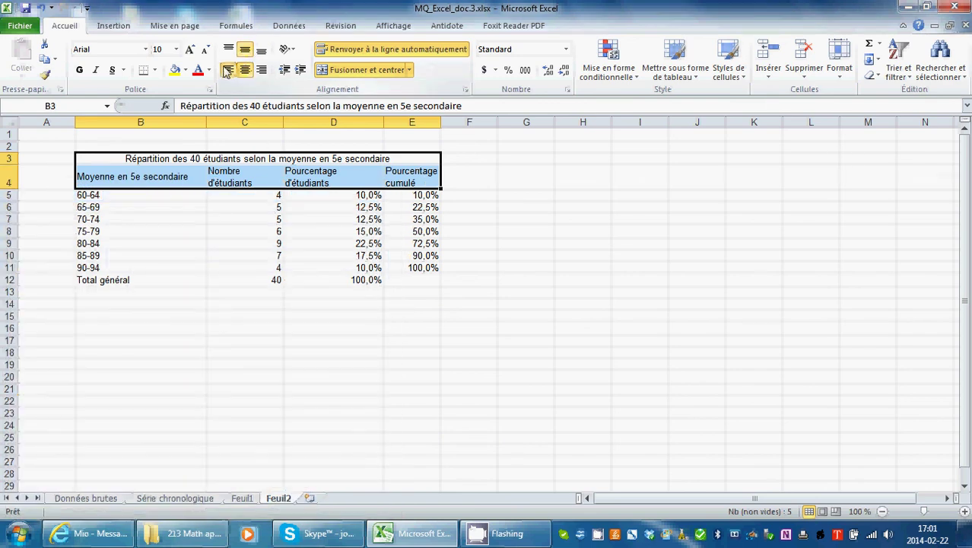
{"action": "left_click", "coordinate": [227, 70]}
{"action": "left_click", "coordinate": [245, 70]}
{"action": "left_click", "coordinate": [352, 355]}
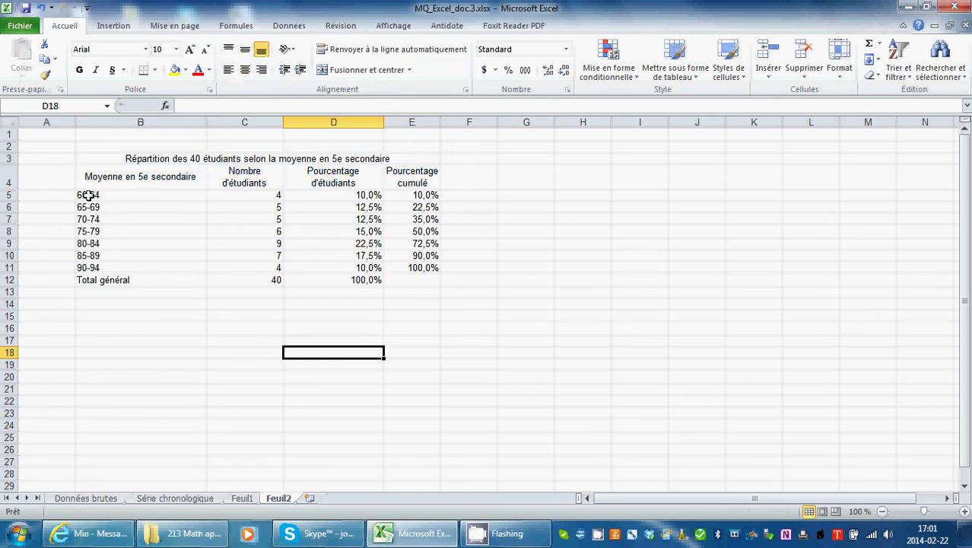
- Rewrite the first class label in cell B5 in interval notation as "[60-65["
{"action": "left_click_drag", "start_coordinate": [89, 196], "coordinate": [124, 268]}
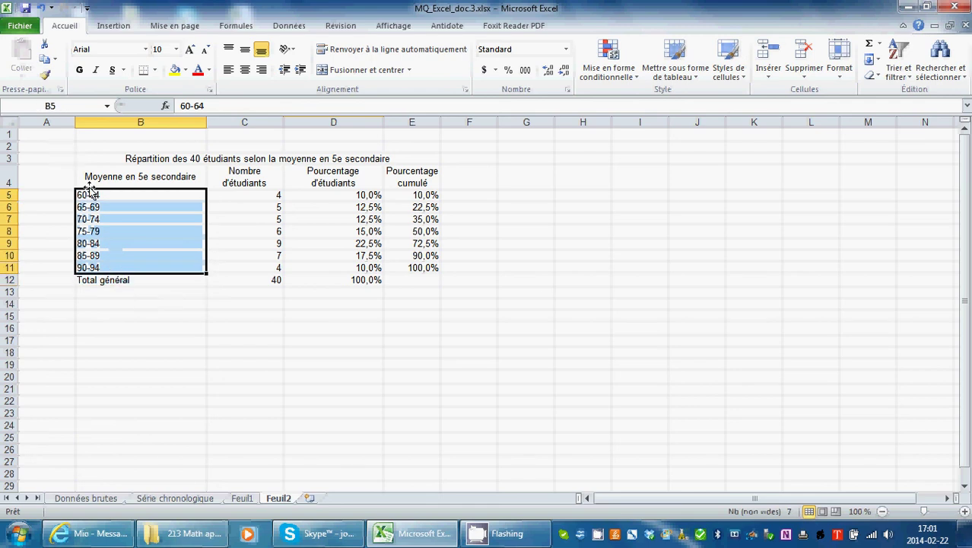
{"action": "left_click", "coordinate": [82, 195]}
{"action": "double_click", "coordinate": [82, 195]}
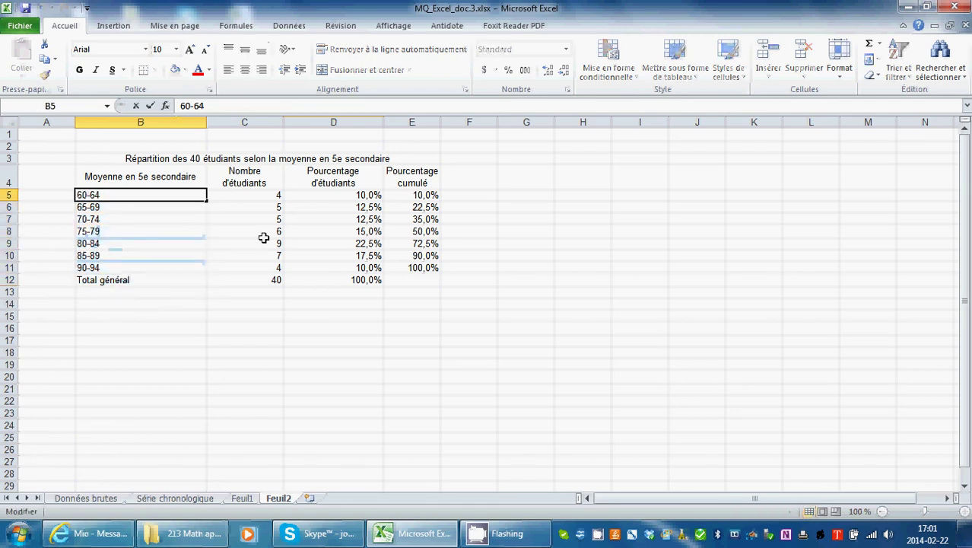
{"action": "type", "text": "'"}
{"action": "key", "text": "BackSpace"}
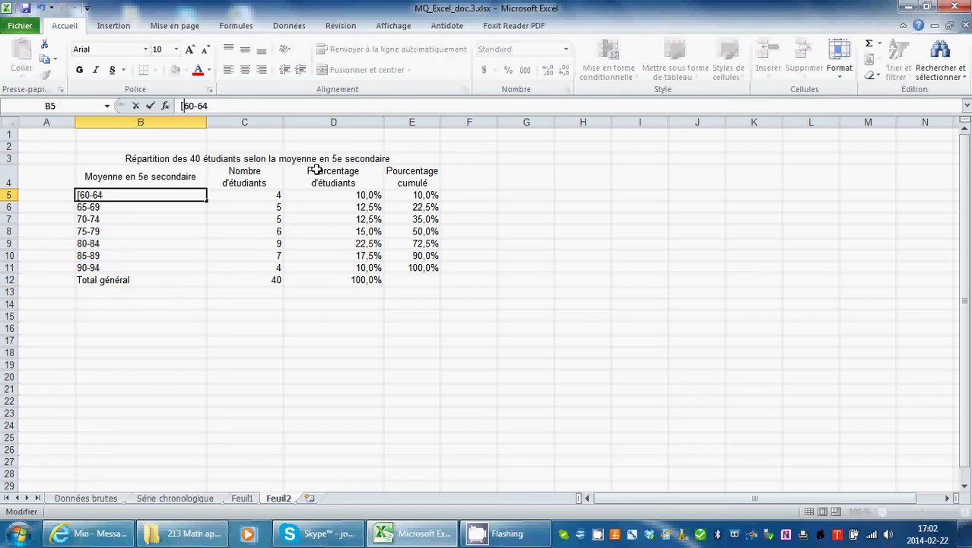
{"action": "left_click", "coordinate": [231, 108]}
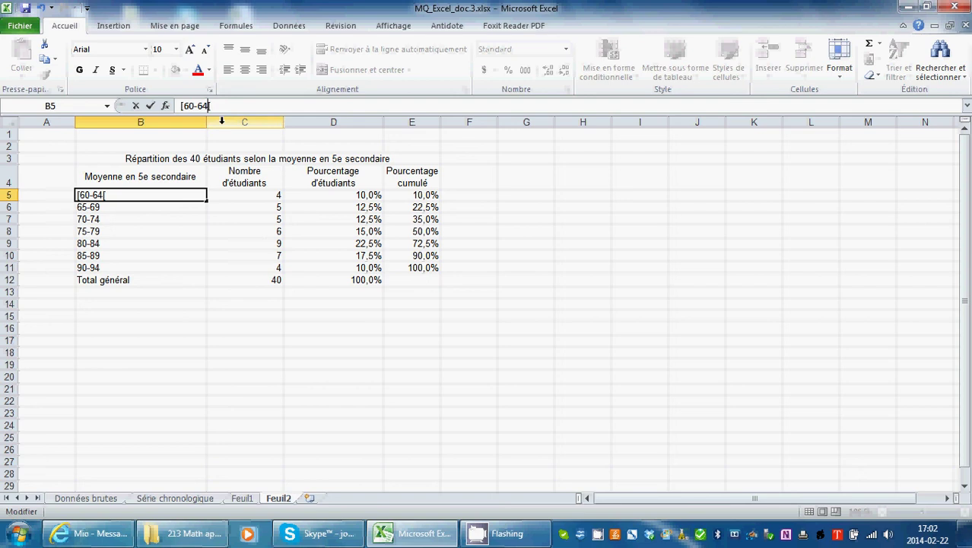
{"action": "key", "text": "BackSpace"}
{"action": "type", "text": "5"}
{"action": "left_click", "coordinate": [116, 219]}
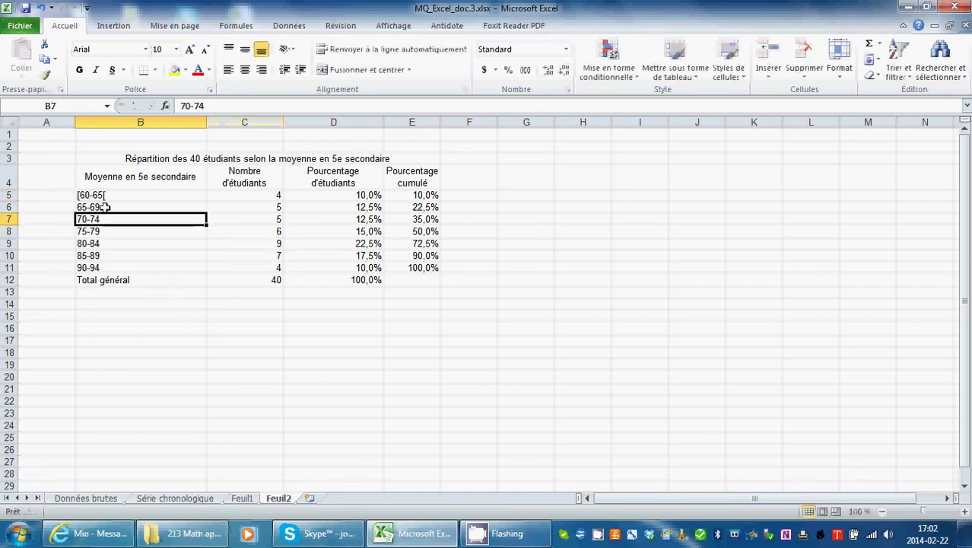
- Rewrite the class labels in cells B6 and B7 as "[65-70[" and "[70-75["
{"action": "left_click", "coordinate": [105, 207]}
{"action": "left_click", "coordinate": [183, 106]}
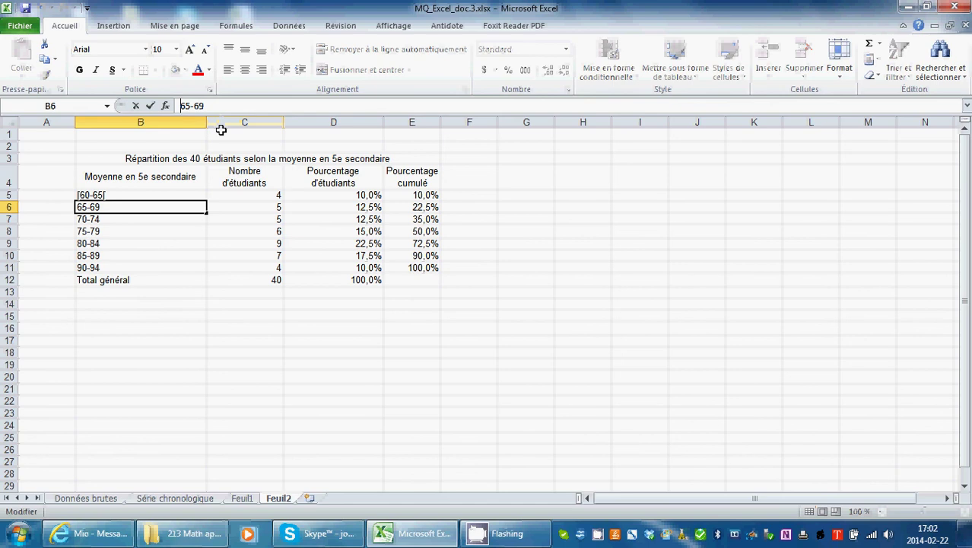
{"action": "type", "text": "[65-"}
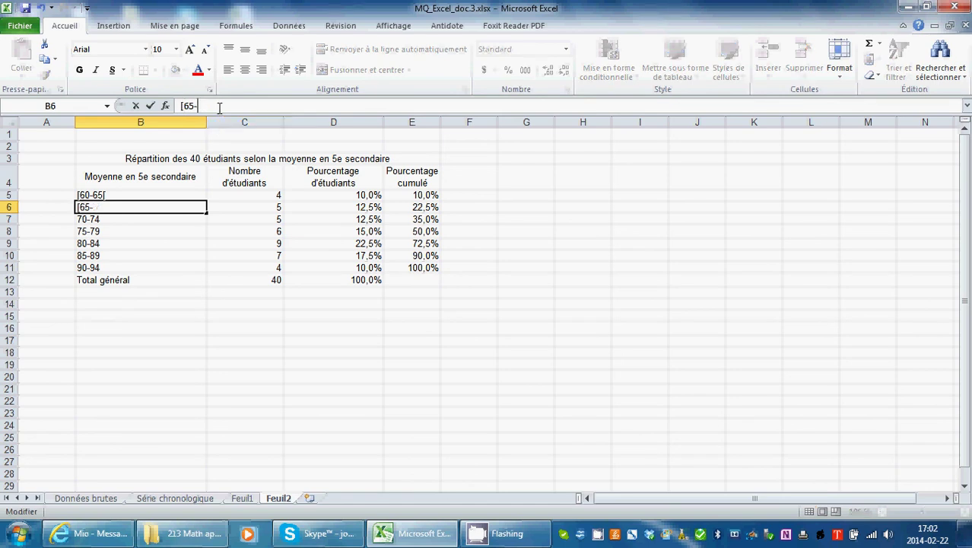
{"action": "type", "text": "70["}
{"action": "left_click", "coordinate": [110, 219]}
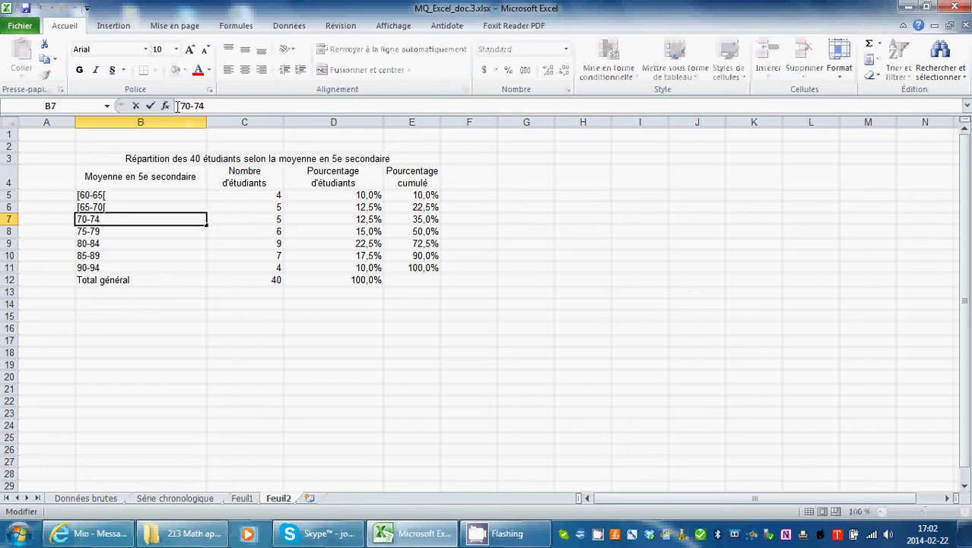
{"action": "type", "text": "["}
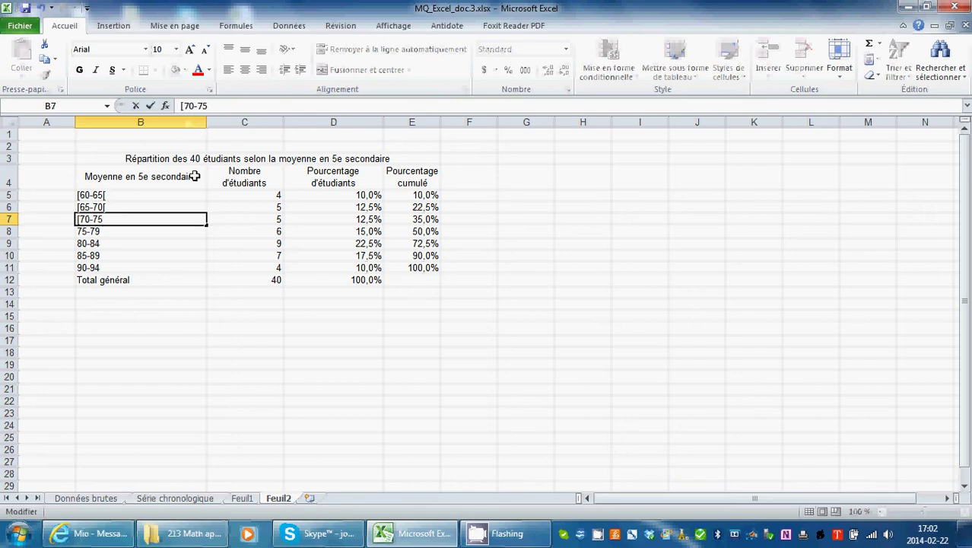
{"action": "type", "text": "["}
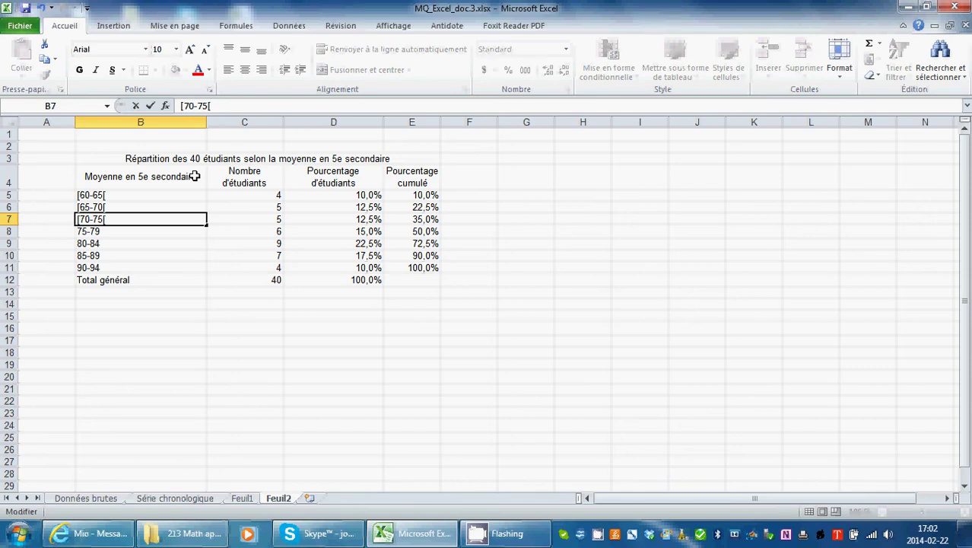
- Rewrite the class label in cell B8 as "[75-90["
{"action": "left_click", "coordinate": [120, 231]}
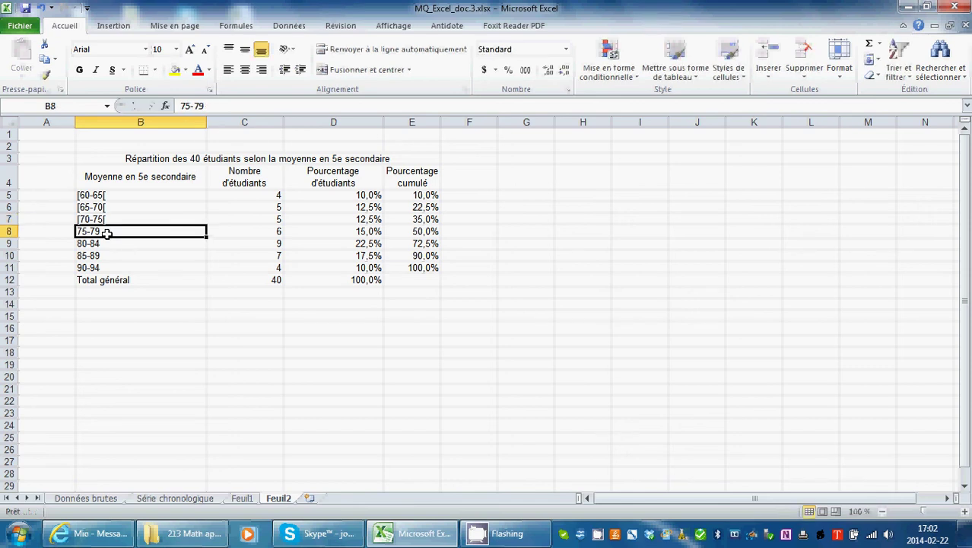
{"action": "left_click", "coordinate": [181, 106]}
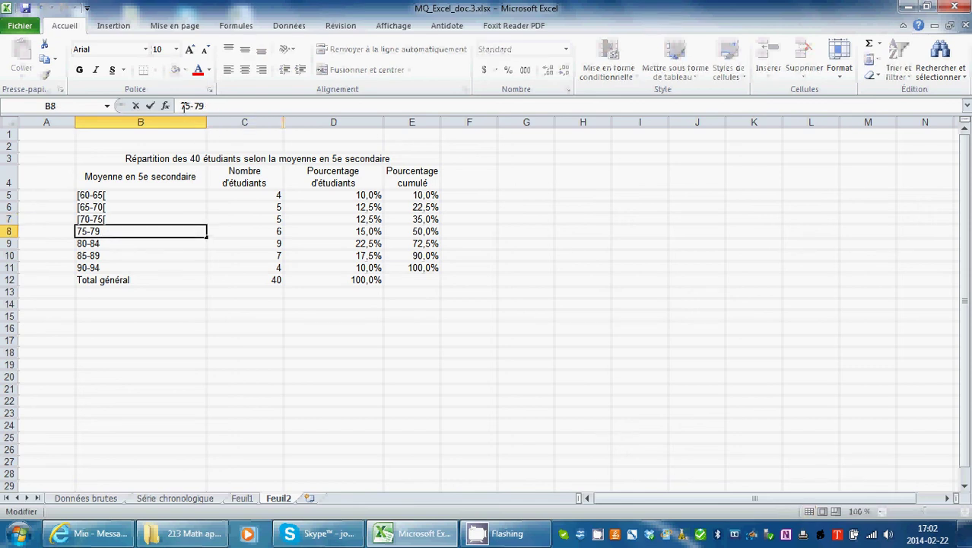
{"action": "type", "text": "["}
{"action": "key", "text": "BackSpace"}
{"action": "key", "text": "BackSpace"}
{"action": "type", "text": "90["}
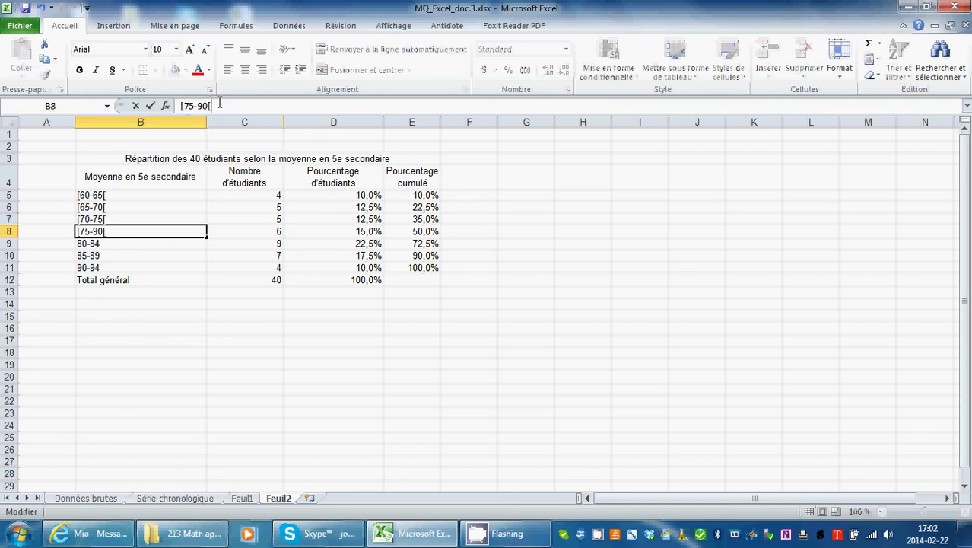
- Shorten the total row's label in cell B12 to "Total"
{"action": "left_click", "coordinate": [134, 280]}
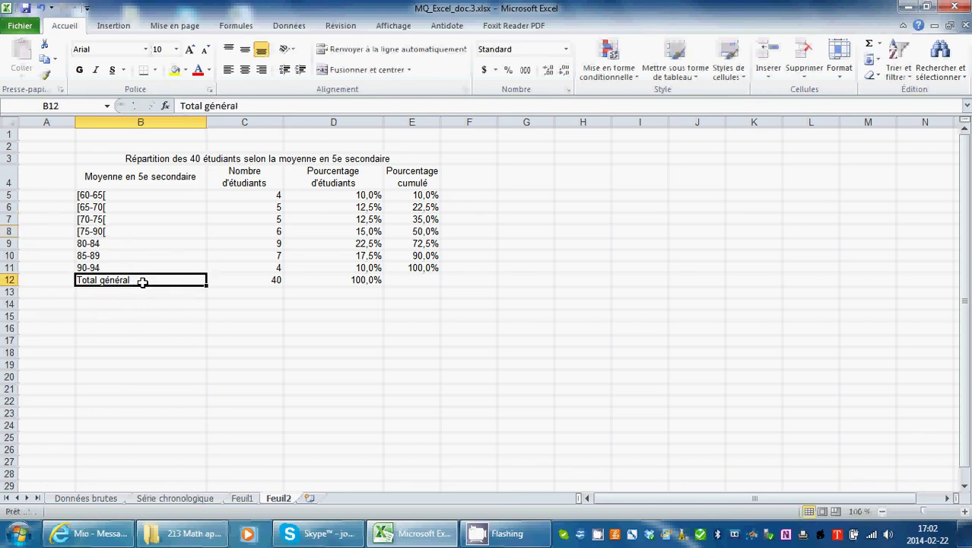
{"action": "double_click", "coordinate": [143, 281]}
{"action": "left_click_drag", "start_coordinate": [131, 280], "coordinate": [101, 278]}
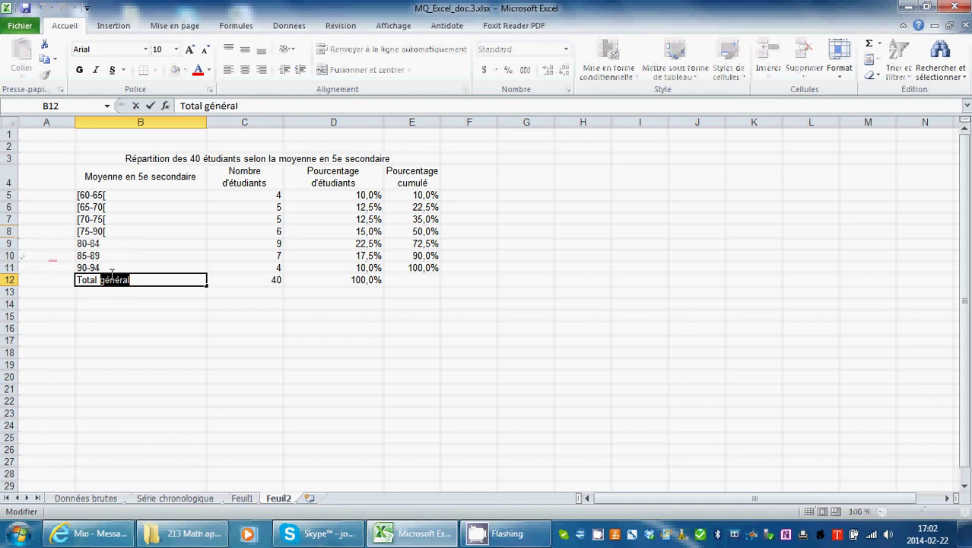
{"action": "key", "text": "BackSpace"}
- Rewrite the class labels in cells B9 and B10 as "[80-85[" and "[85-90["
{"action": "double_click", "coordinate": [87, 243]}
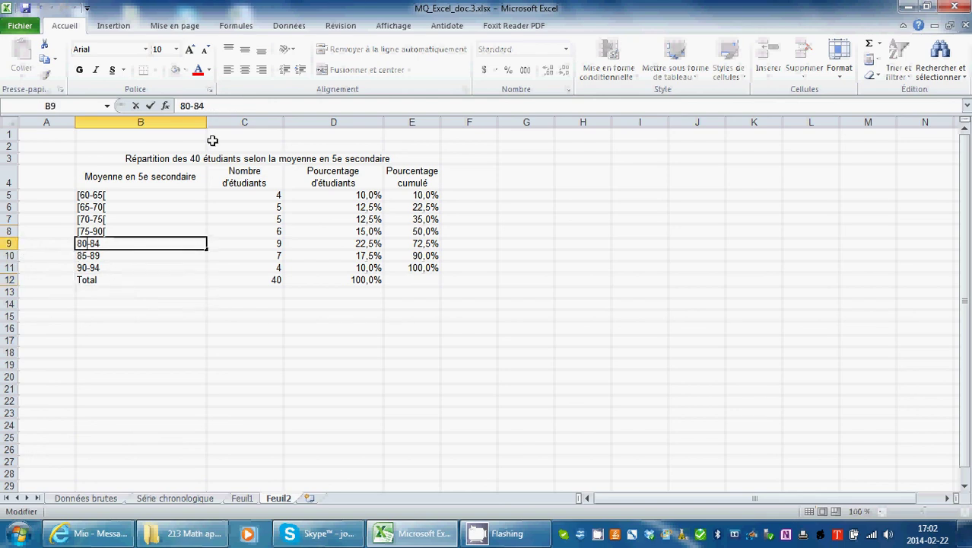
{"action": "left_click", "coordinate": [183, 105]}
{"action": "type", "text": "["}
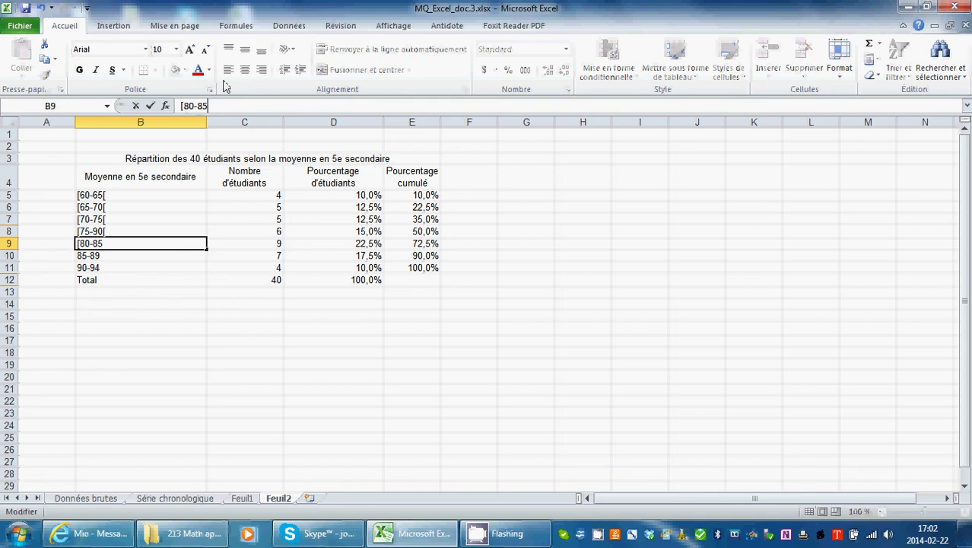
{"action": "double_click", "coordinate": [90, 256]}
{"action": "type", "text": "[85-"}
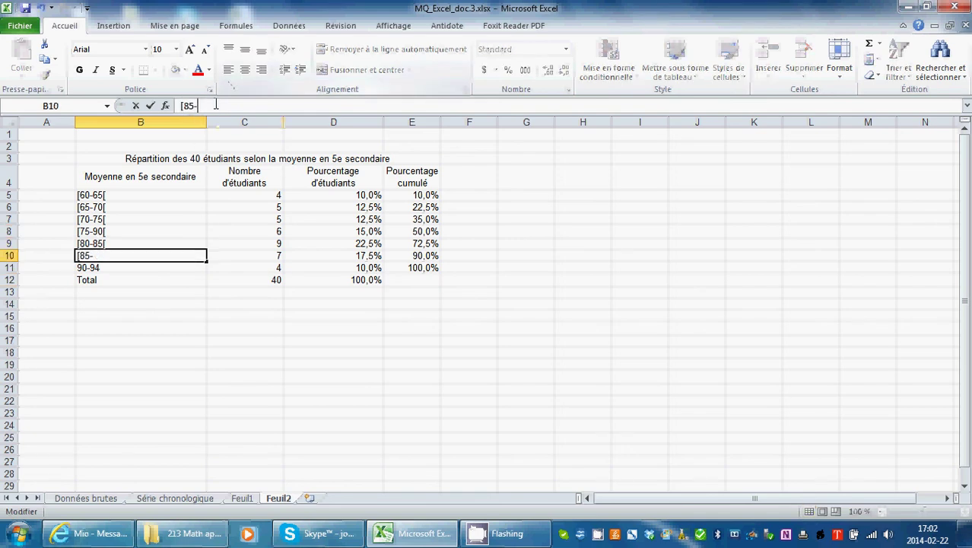
{"action": "type", "text": "90["}
- Rewrite the last class label in cell B11 as "[90-95["
{"action": "double_click", "coordinate": [115, 267]}
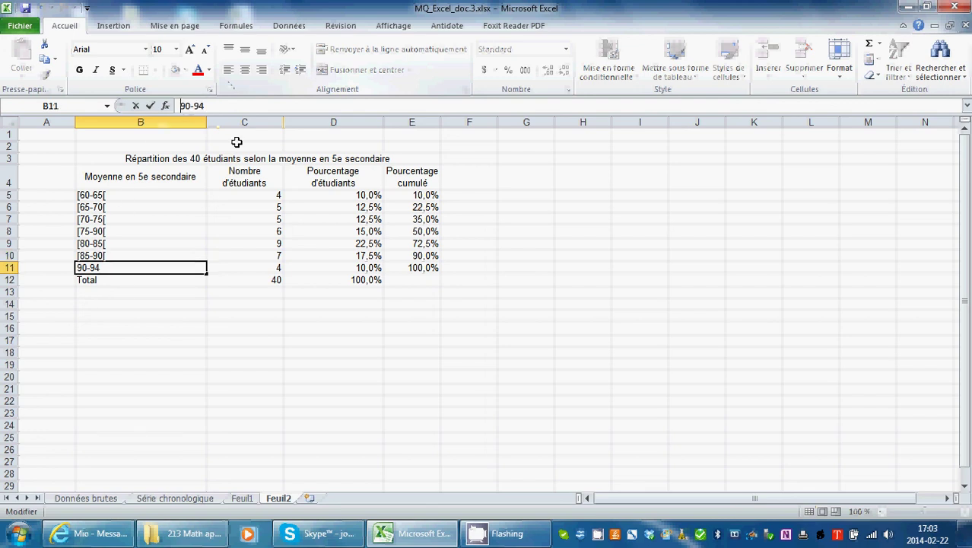
{"action": "type", "text": "["}
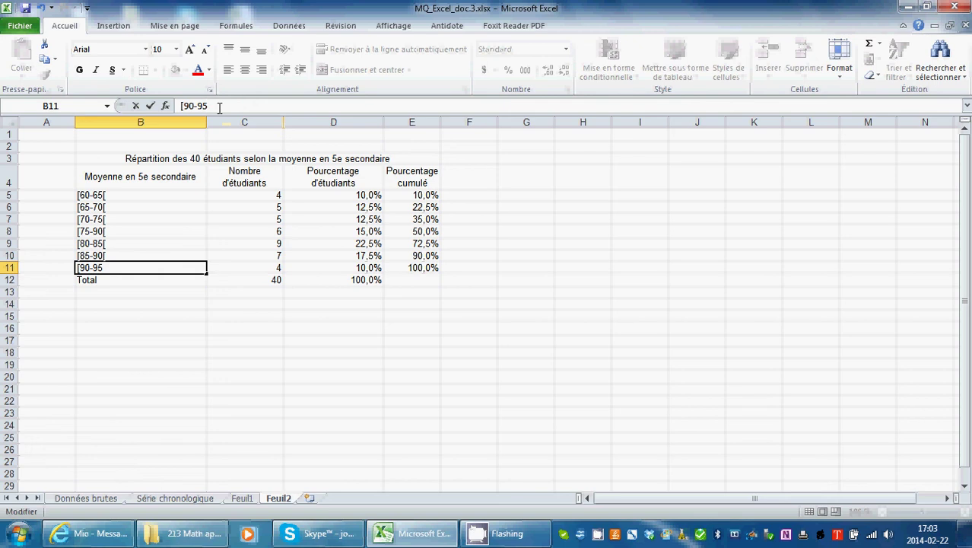
{"action": "left_click", "coordinate": [339, 350]}
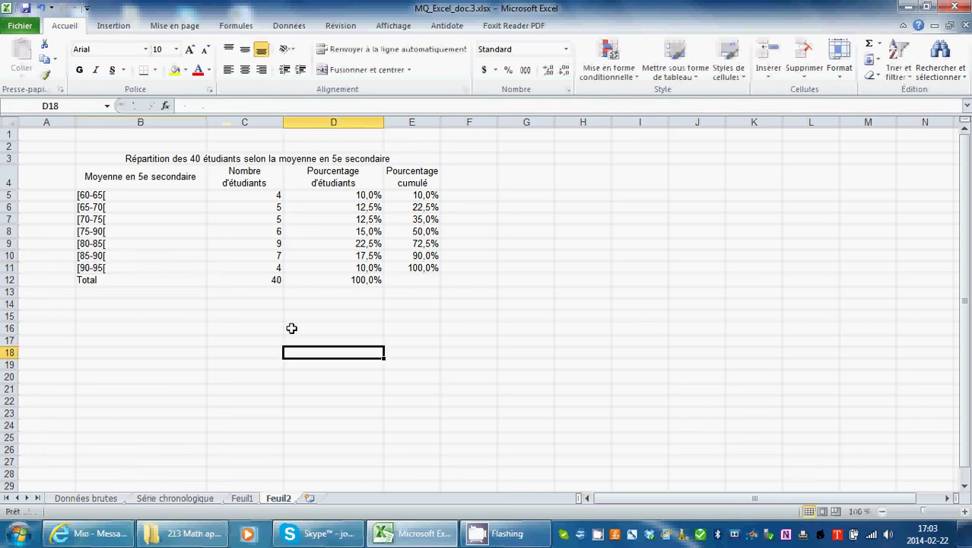
- Centre the contents of the whole table, B3:E12, both horizontally and vertically
{"action": "left_click_drag", "start_coordinate": [122, 159], "coordinate": [333, 282]}
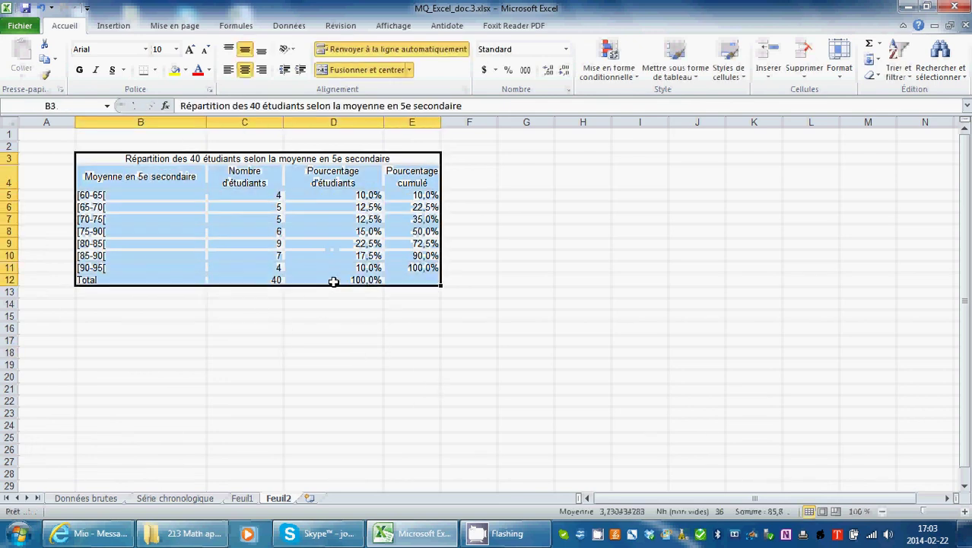
{"action": "left_click", "coordinate": [244, 69]}
{"action": "left_click", "coordinate": [244, 50]}
{"action": "left_click", "coordinate": [244, 70]}
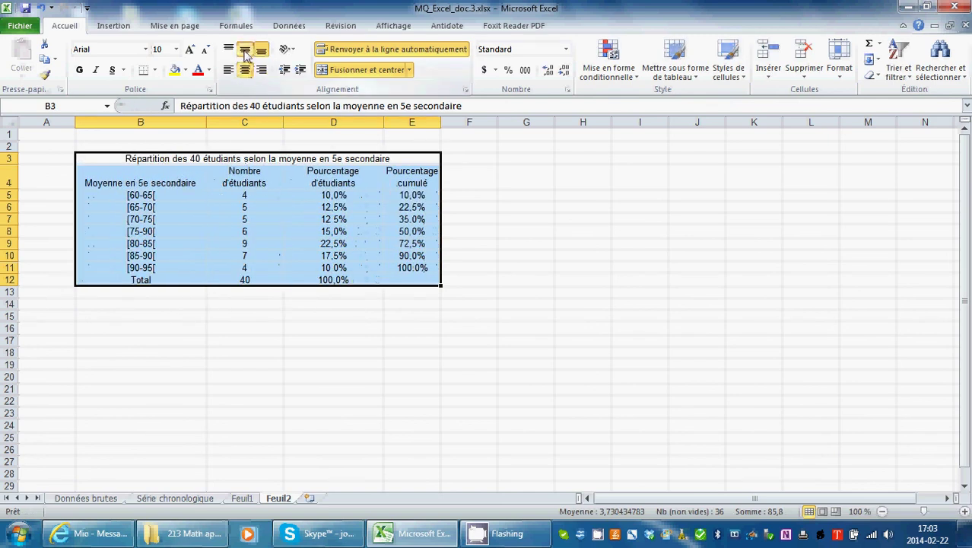
{"action": "left_click", "coordinate": [244, 49]}
{"action": "left_click", "coordinate": [308, 373]}
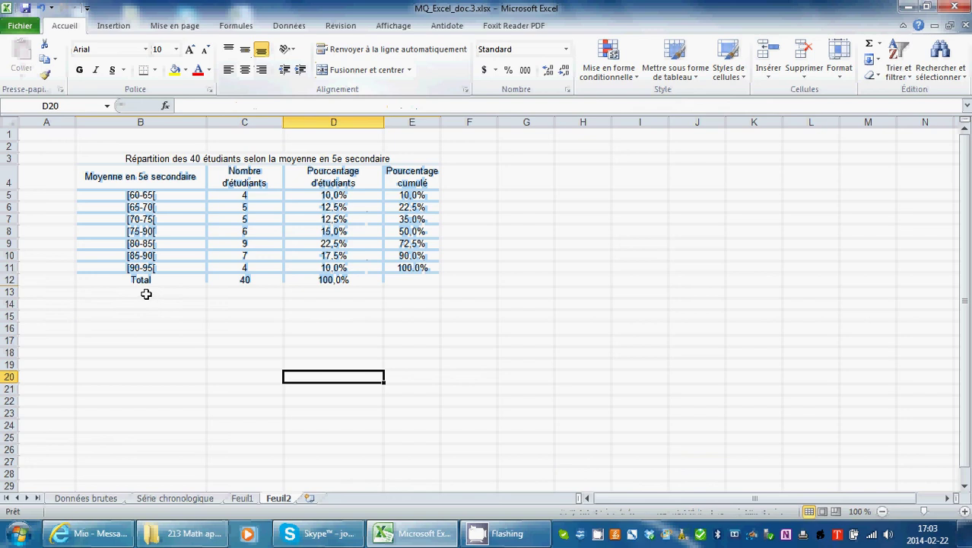
- Apply all borders to the whole table, B3:E12
{"action": "left_click_drag", "start_coordinate": [133, 159], "coordinate": [330, 279]}
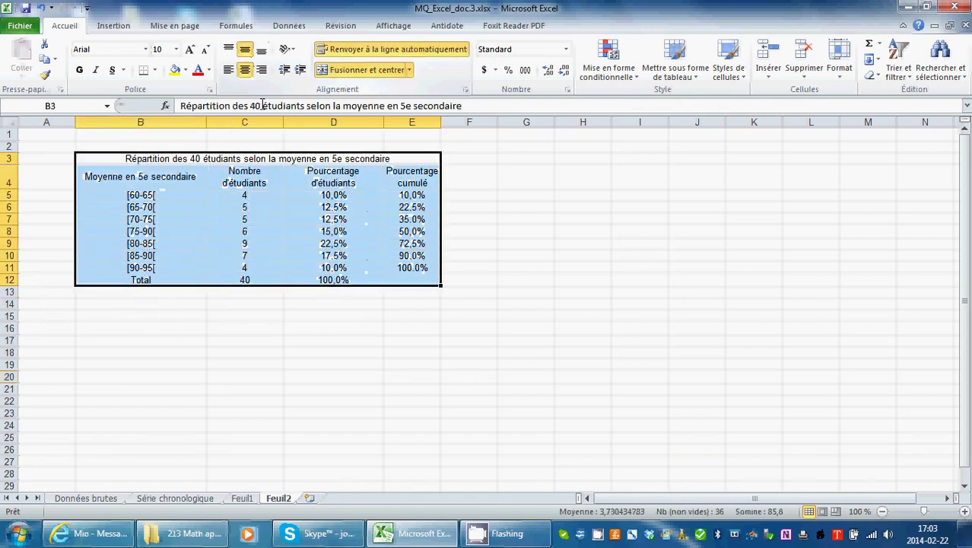
{"action": "left_click", "coordinate": [156, 70]}
{"action": "left_click", "coordinate": [72, 122]}
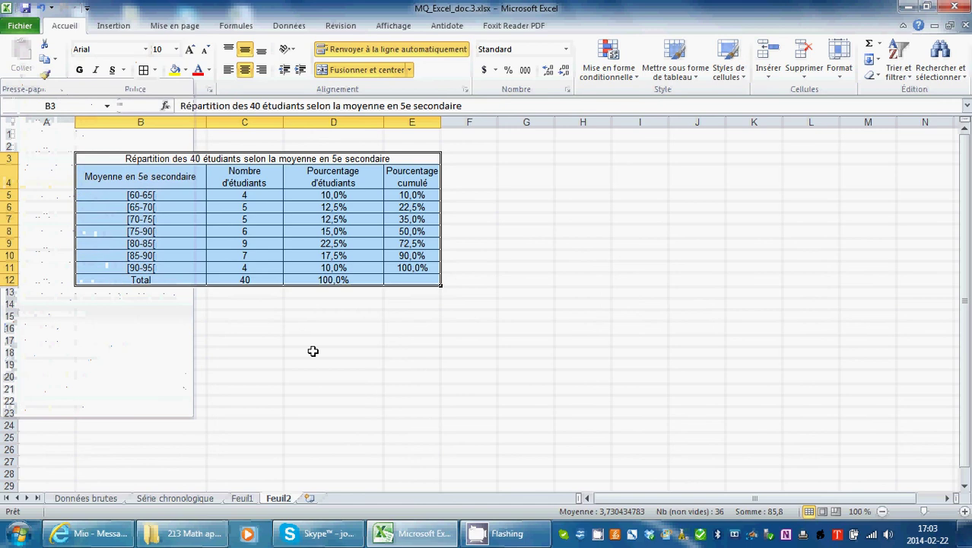
{"action": "left_click", "coordinate": [313, 351]}
- Remove every border from the table's title cell in row 3
{"action": "left_click", "coordinate": [124, 158]}
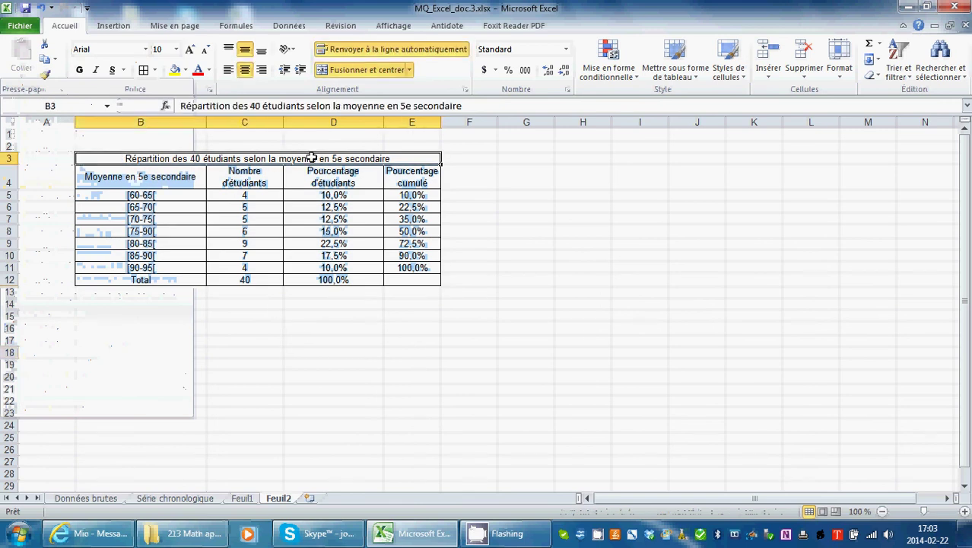
{"action": "left_click", "coordinate": [156, 70]}
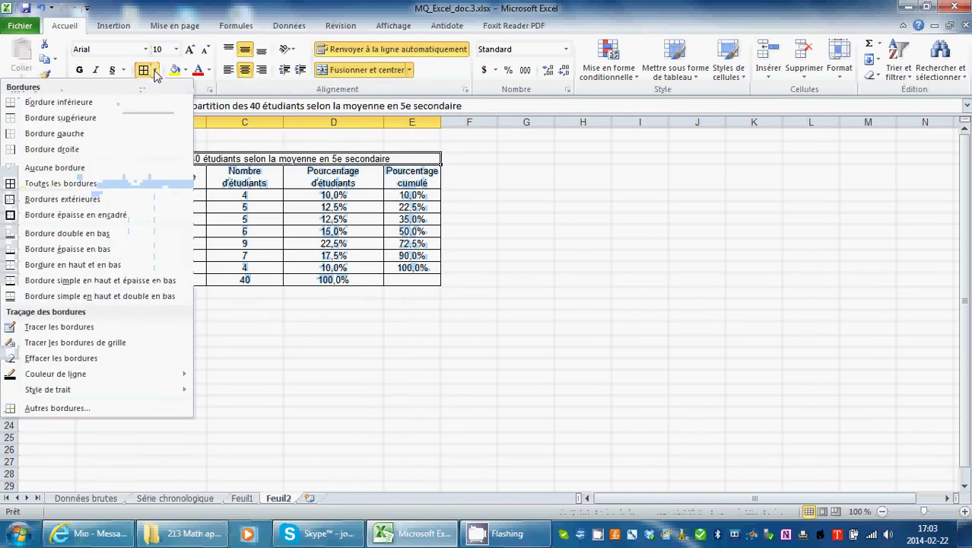
{"action": "left_click", "coordinate": [105, 167]}
{"action": "left_click", "coordinate": [333, 367]}
- Add a top border to the header row, B4:E4, beneath the table title
{"action": "left_click_drag", "start_coordinate": [190, 177], "coordinate": [380, 183]}
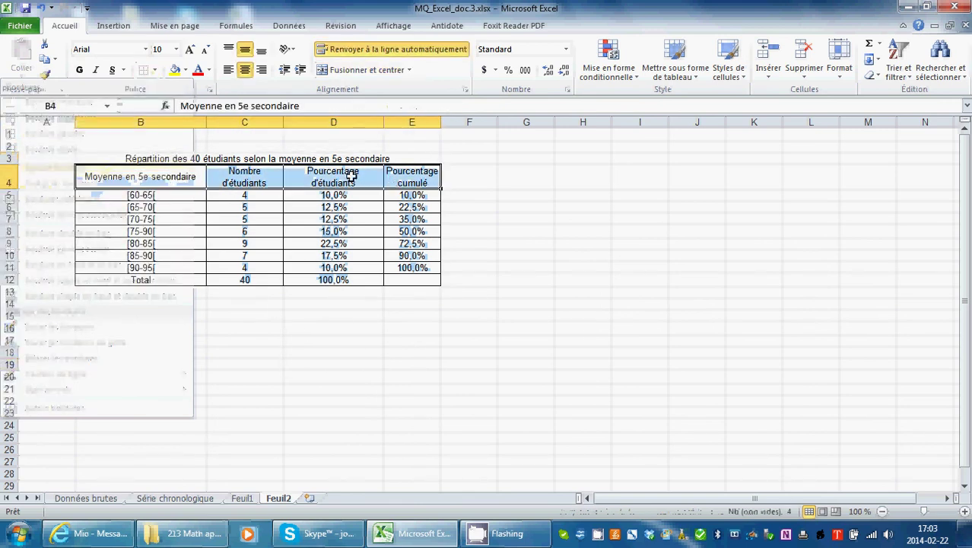
{"action": "left_click", "coordinate": [155, 70]}
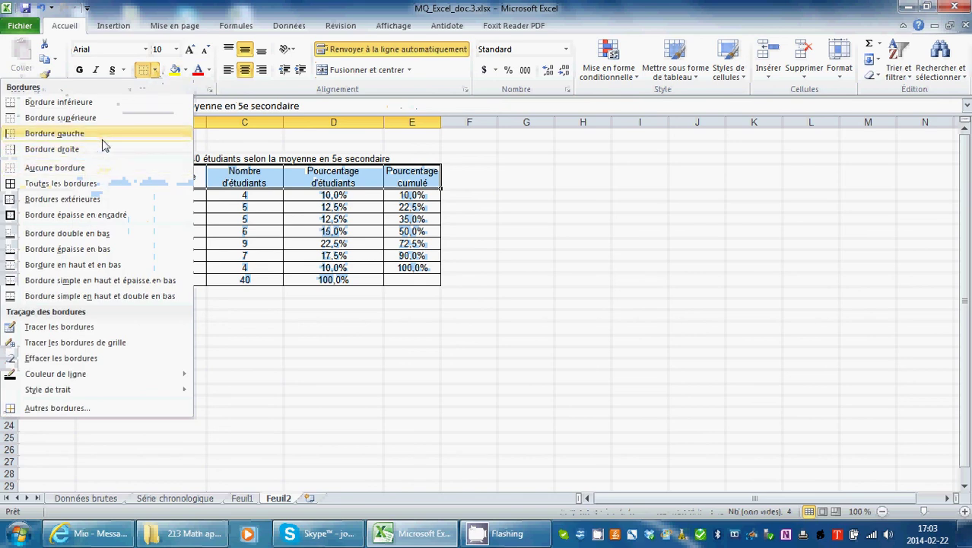
{"action": "left_click", "coordinate": [60, 118]}
{"action": "left_click", "coordinate": [325, 415]}
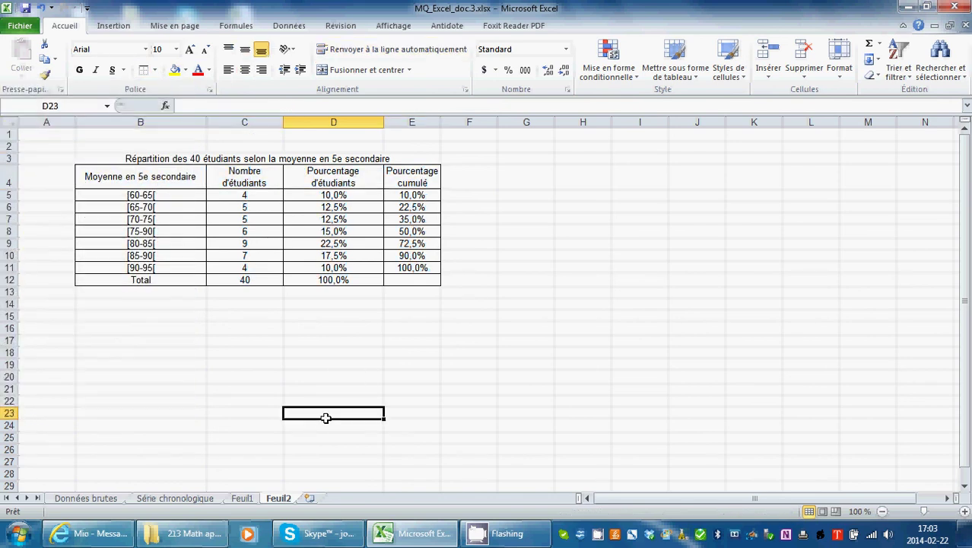
- Shade the header row, B4:E4, with the lightest grey theme colour
{"action": "left_click_drag", "start_coordinate": [142, 180], "coordinate": [391, 185]}
{"action": "left_click", "coordinate": [185, 69]}
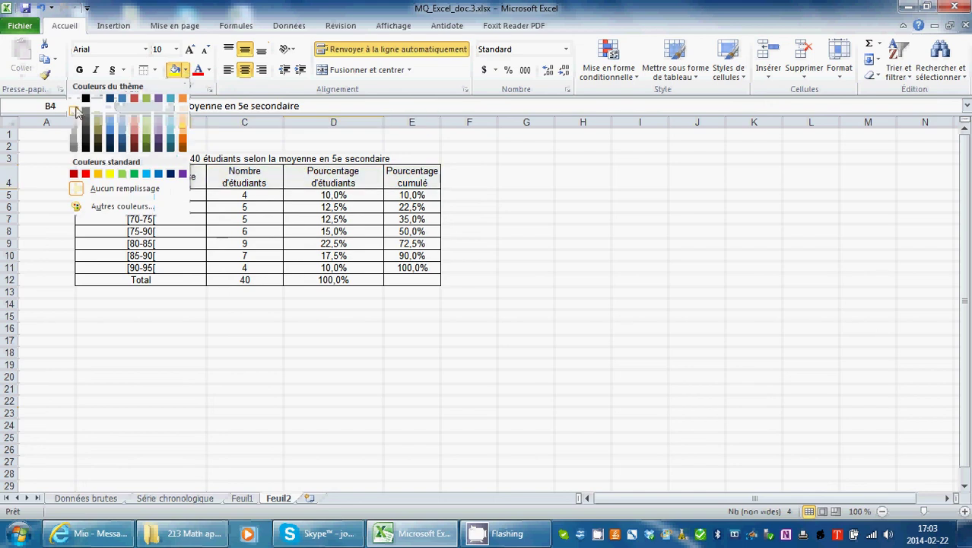
{"action": "left_click", "coordinate": [229, 372]}
- Fill the class labels and the Total label, B5:B12, with the same light grey as the header row
{"action": "left_click_drag", "start_coordinate": [140, 194], "coordinate": [137, 283]}
{"action": "left_click", "coordinate": [151, 267]}
{"action": "left_click_drag", "start_coordinate": [149, 195], "coordinate": [143, 280]}
{"action": "left_click", "coordinate": [175, 70]}
{"action": "left_click", "coordinate": [277, 388]}
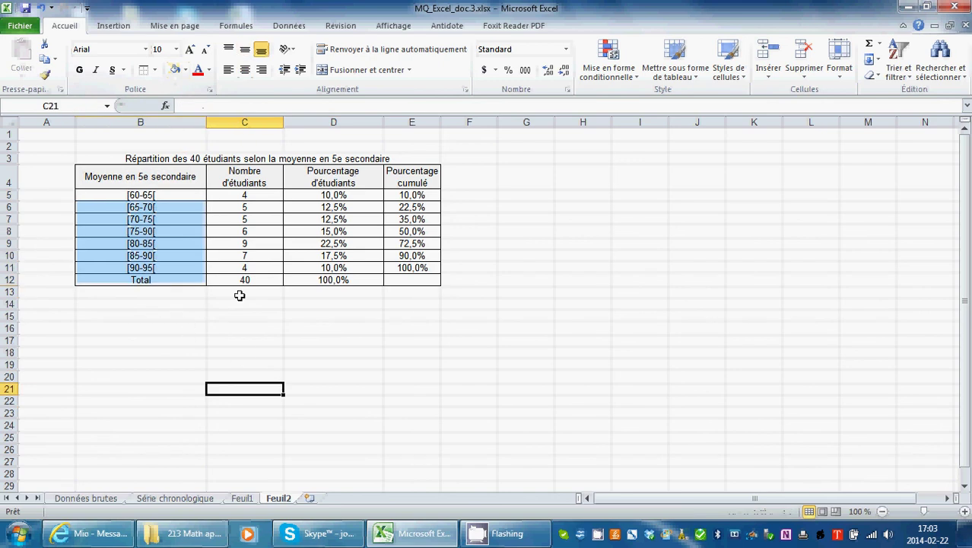
- Enter "Source:" in cell B13 and merge and centre it across B13:E14
{"action": "left_click", "coordinate": [132, 295]}
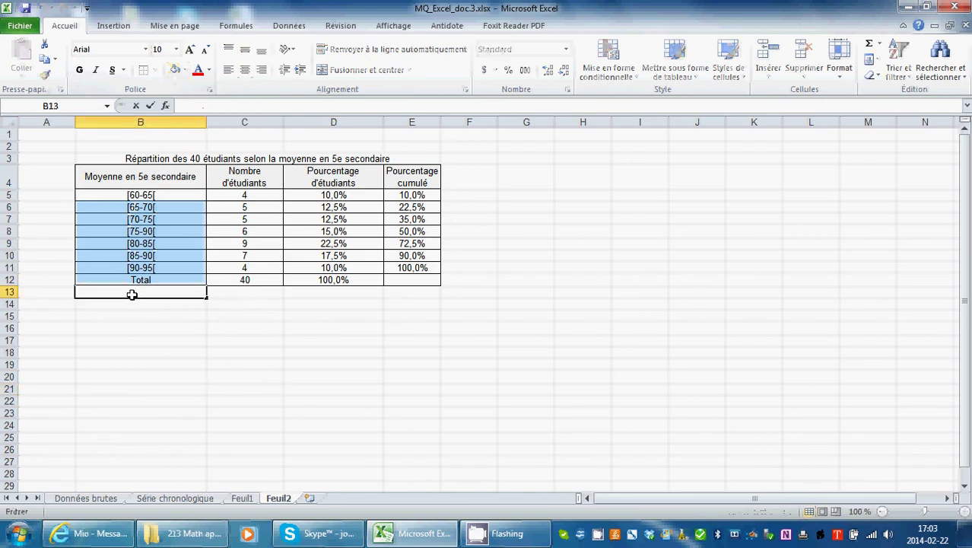
{"action": "type", "text": "Source:"}
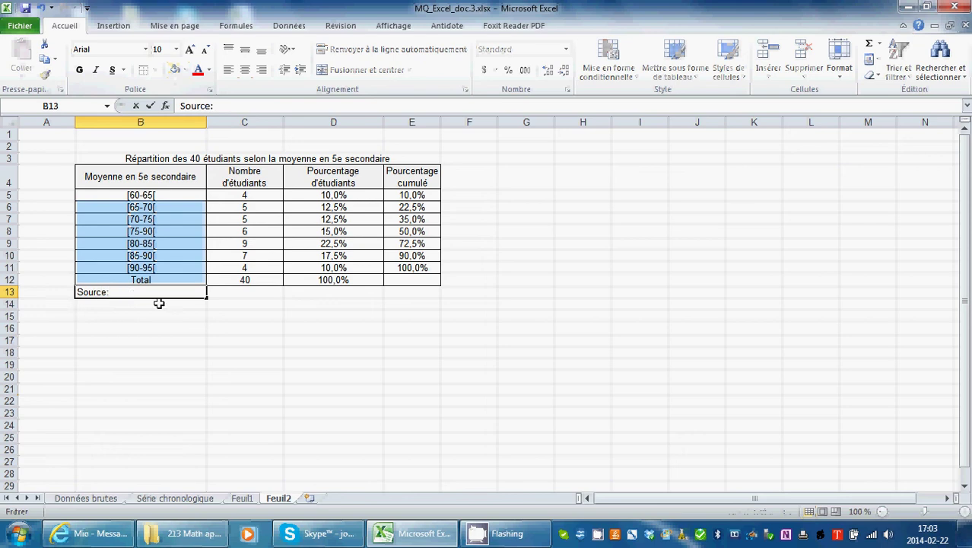
{"action": "key", "text": "Return"}
{"action": "left_click_drag", "start_coordinate": [187, 296], "coordinate": [396, 299]}
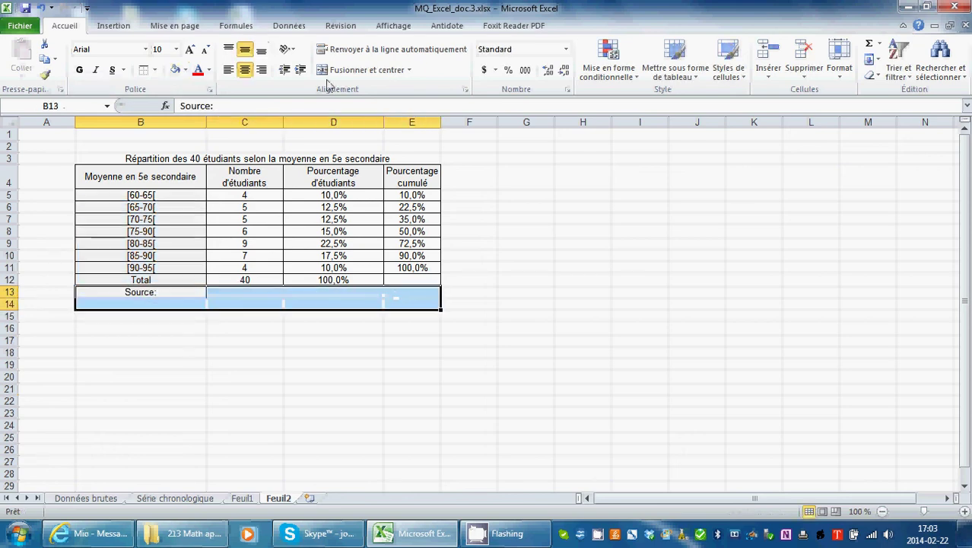
{"action": "left_click", "coordinate": [367, 69]}
- Complete the merged note under the table to read "Source: Méthodes quantitatives en sciences humaines, guide Excel."
{"action": "double_click", "coordinate": [296, 296]}
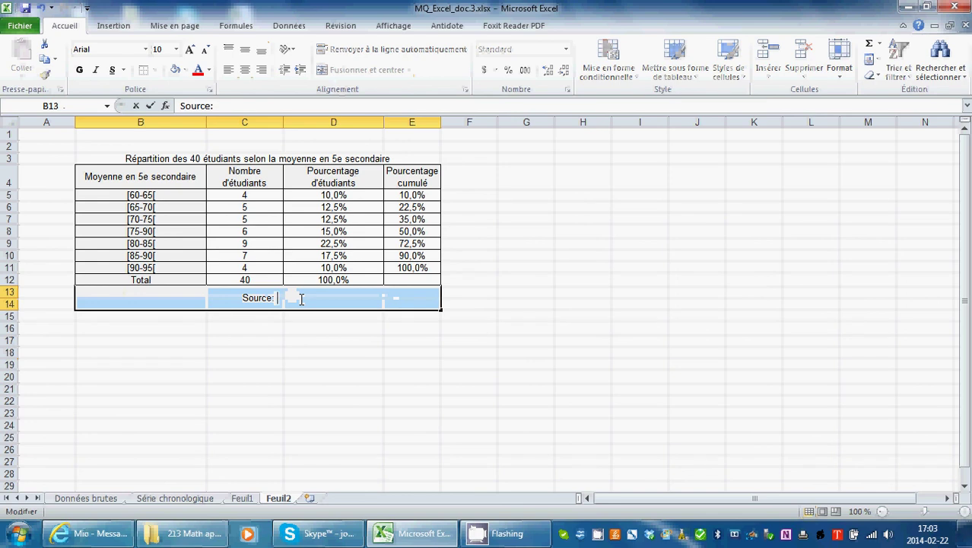
{"action": "type", "text": "Méthodes quan"}
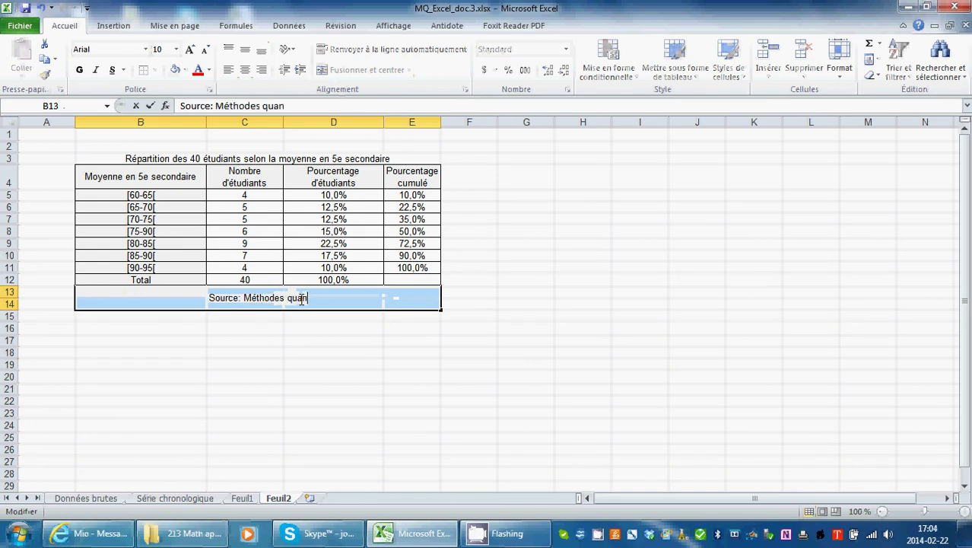
{"action": "type", "text": "titati"}
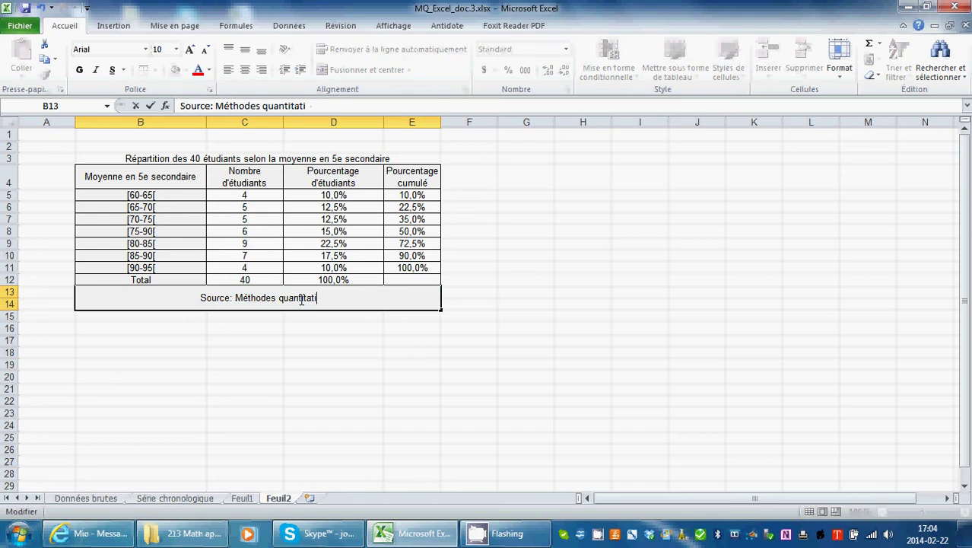
{"action": "type", "text": "ves et s"}
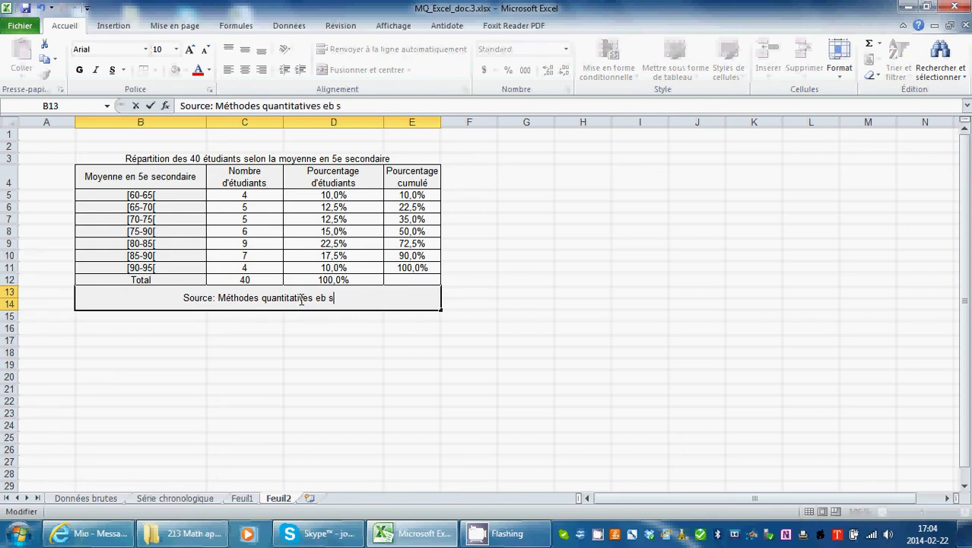
{"action": "key", "text": "BackSpace"}
{"action": "key", "text": "BackSpace"}
{"action": "key", "text": "BackSpace"}
{"action": "type", "text": "n scien"}
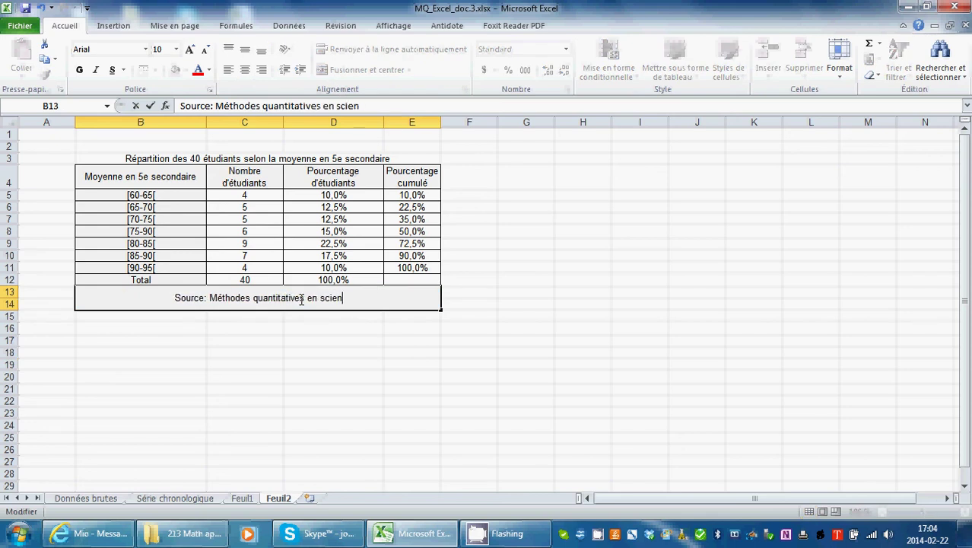
{"action": "type", "text": "ces humaine"}
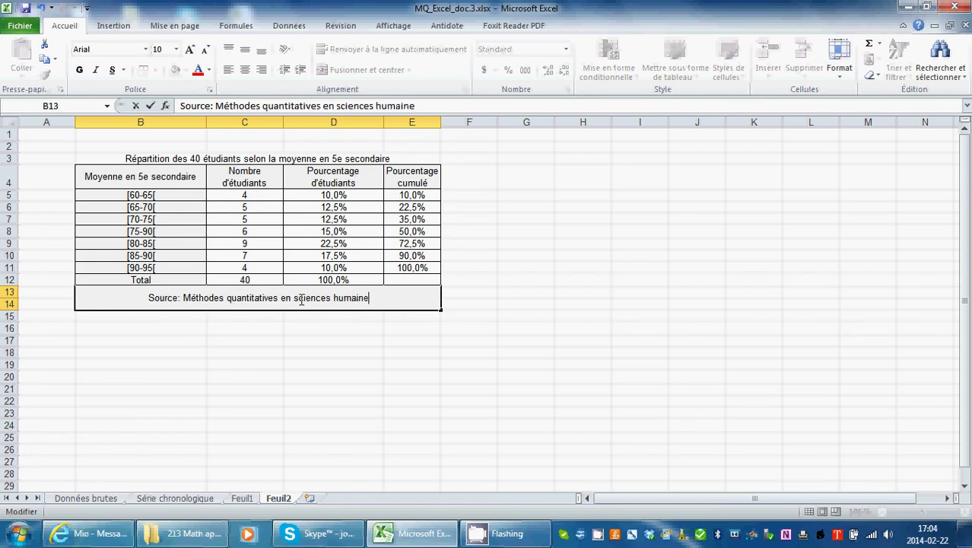
{"action": "type", "text": "s , guide"}
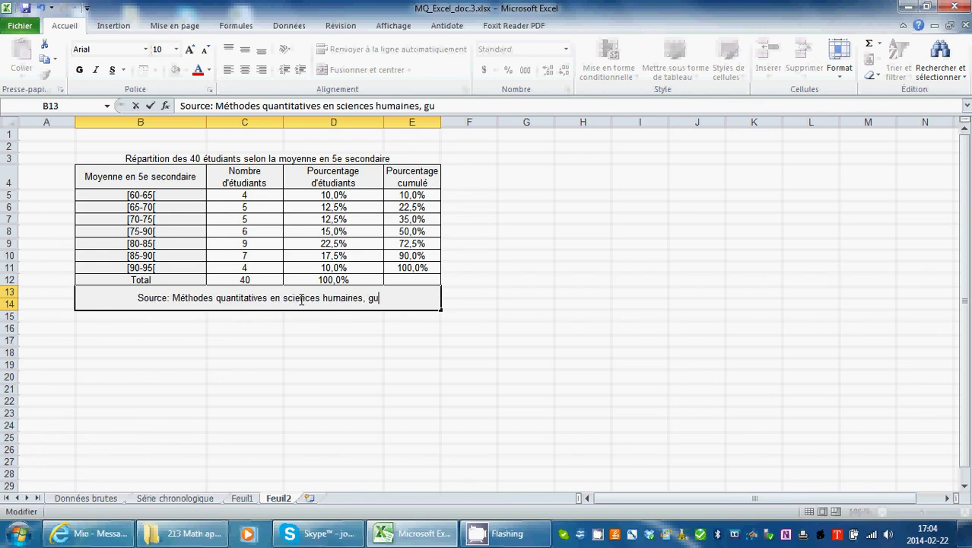
{"action": "type", "text": "e"}
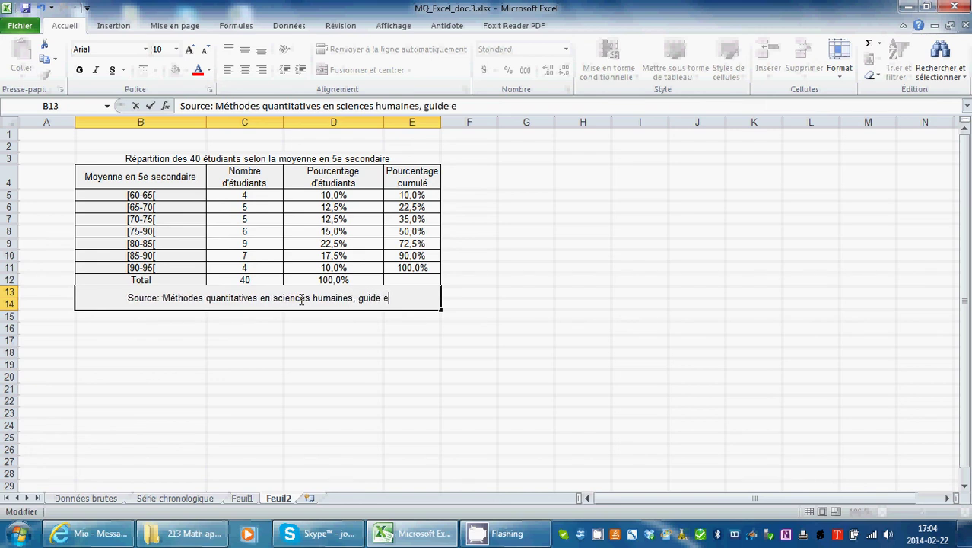
{"action": "key", "text": "BackSpace"}
{"action": "type", "text": "Exce"}
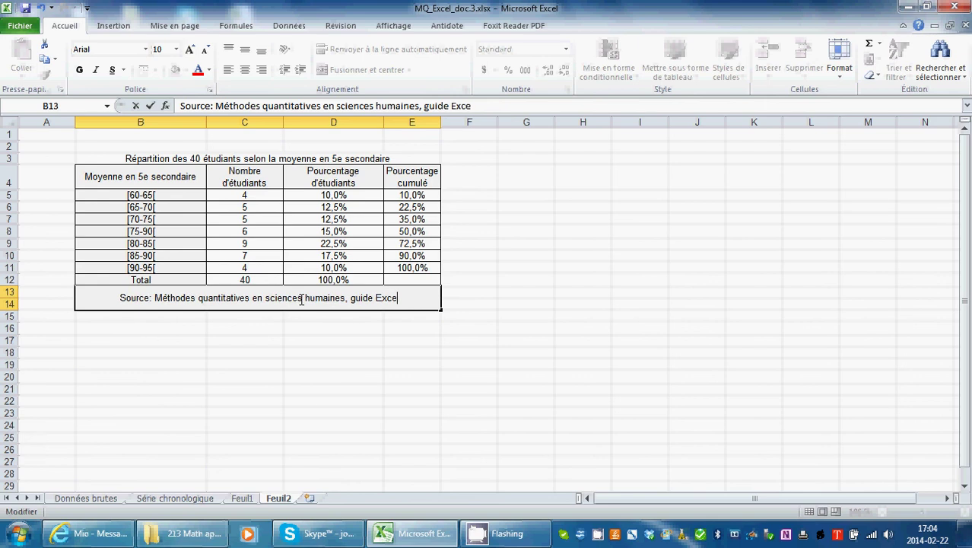
{"action": "type", "text": "l."}
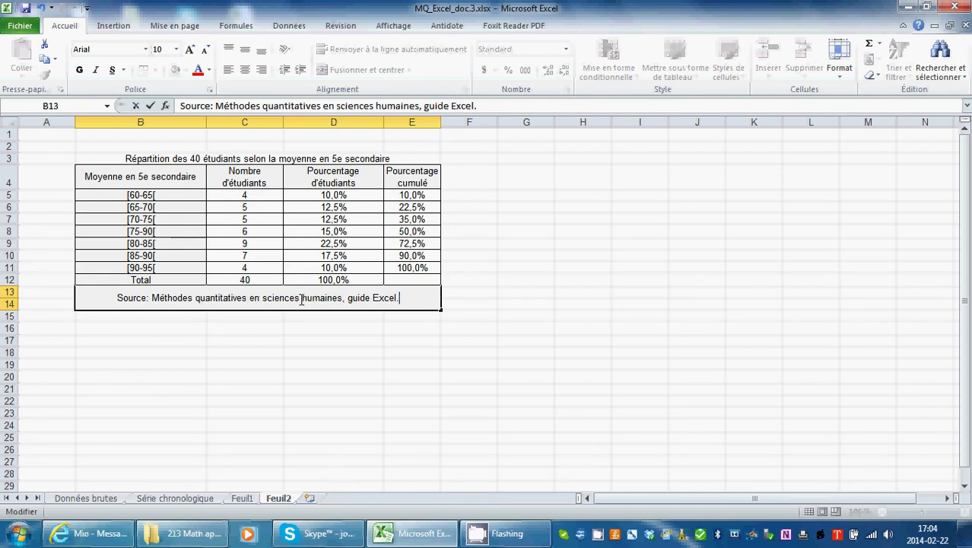
{"action": "left_click", "coordinate": [449, 375]}
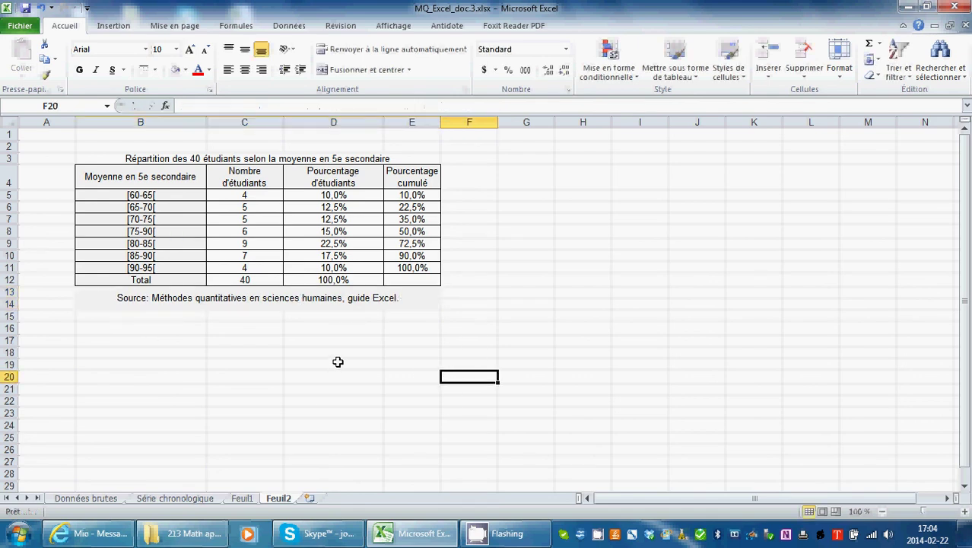
- Remove the grey shading from the merged source note in B13:E14
{"action": "left_click", "coordinate": [298, 298]}
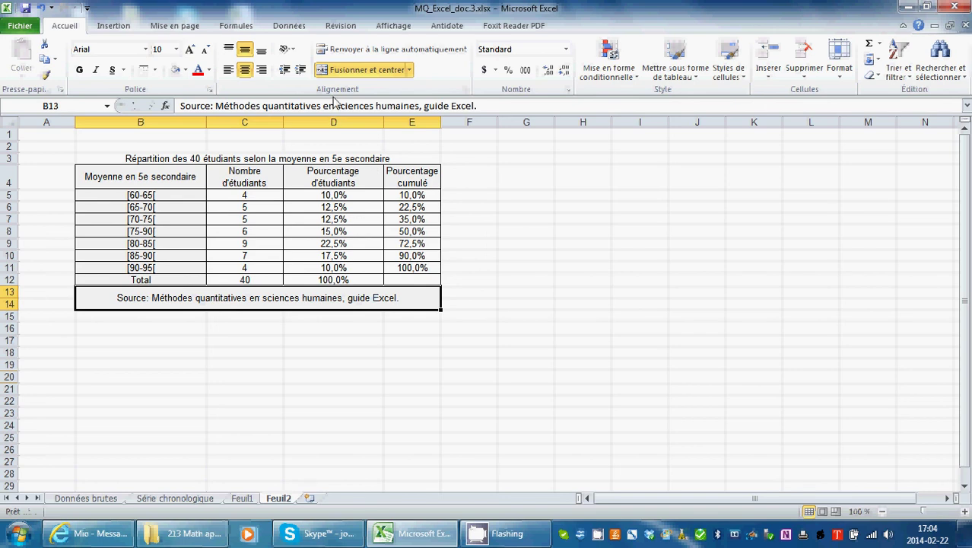
{"action": "left_click", "coordinate": [185, 70]}
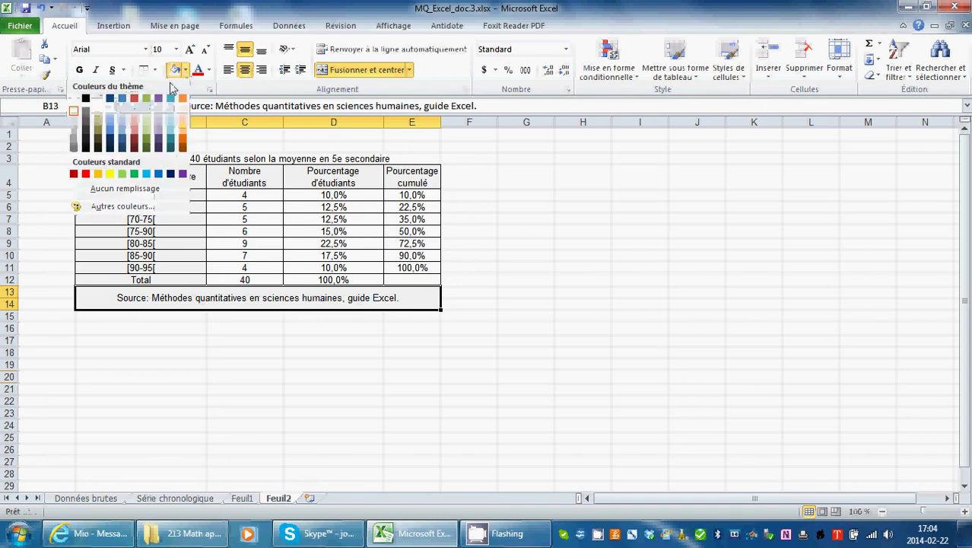
{"action": "left_click", "coordinate": [73, 111]}
{"action": "left_click", "coordinate": [263, 412]}
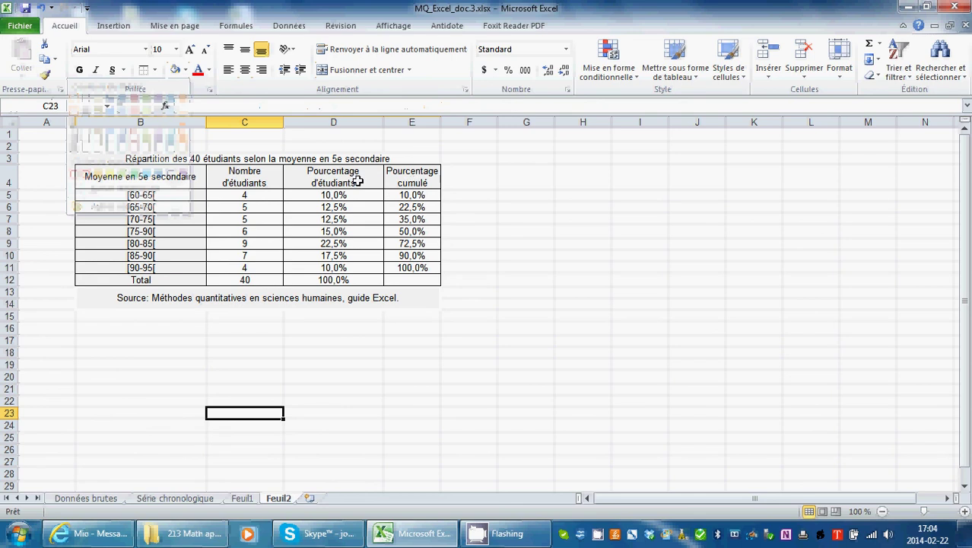
{"action": "left_click_drag", "start_coordinate": [411, 180], "coordinate": [420, 265]}
{"action": "left_click", "coordinate": [586, 266]}
{"action": "left_click_drag", "start_coordinate": [334, 178], "coordinate": [335, 266]}
{"action": "left_click_drag", "start_coordinate": [404, 180], "coordinate": [411, 266]}
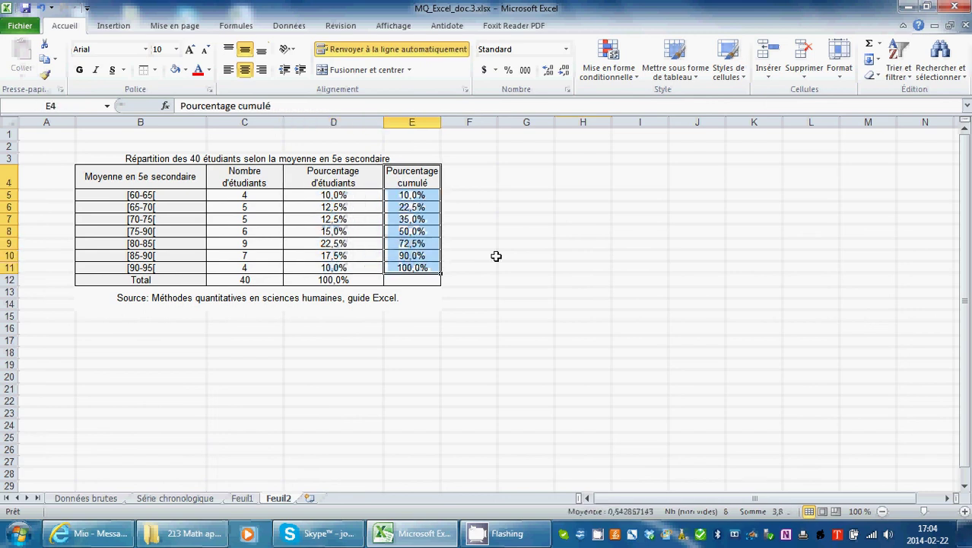
{"action": "left_click", "coordinate": [527, 256]}
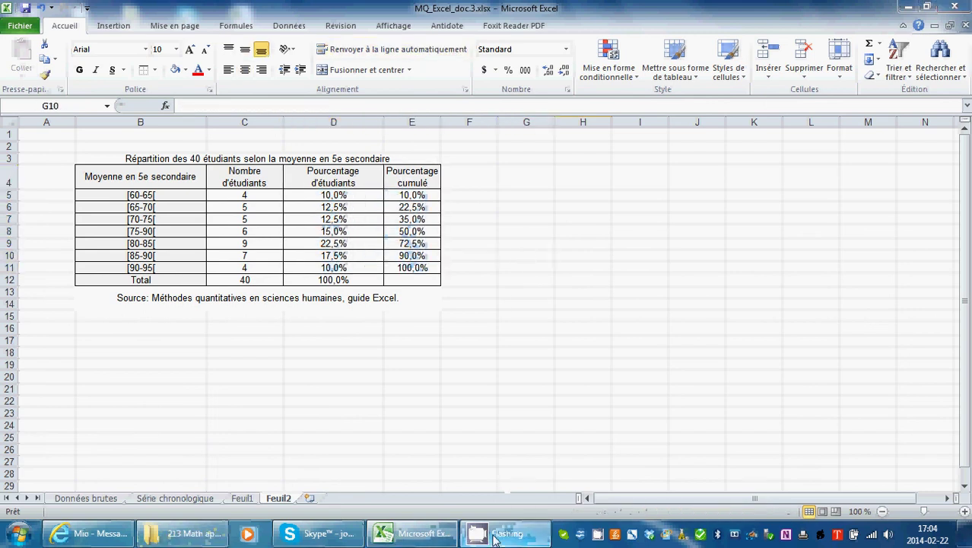
{"action": "right_click", "coordinate": [598, 536]}
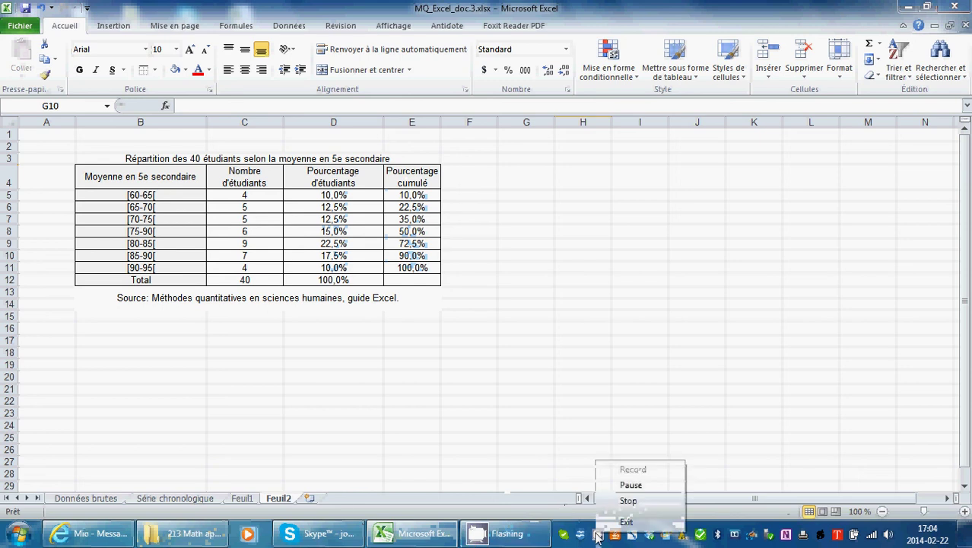